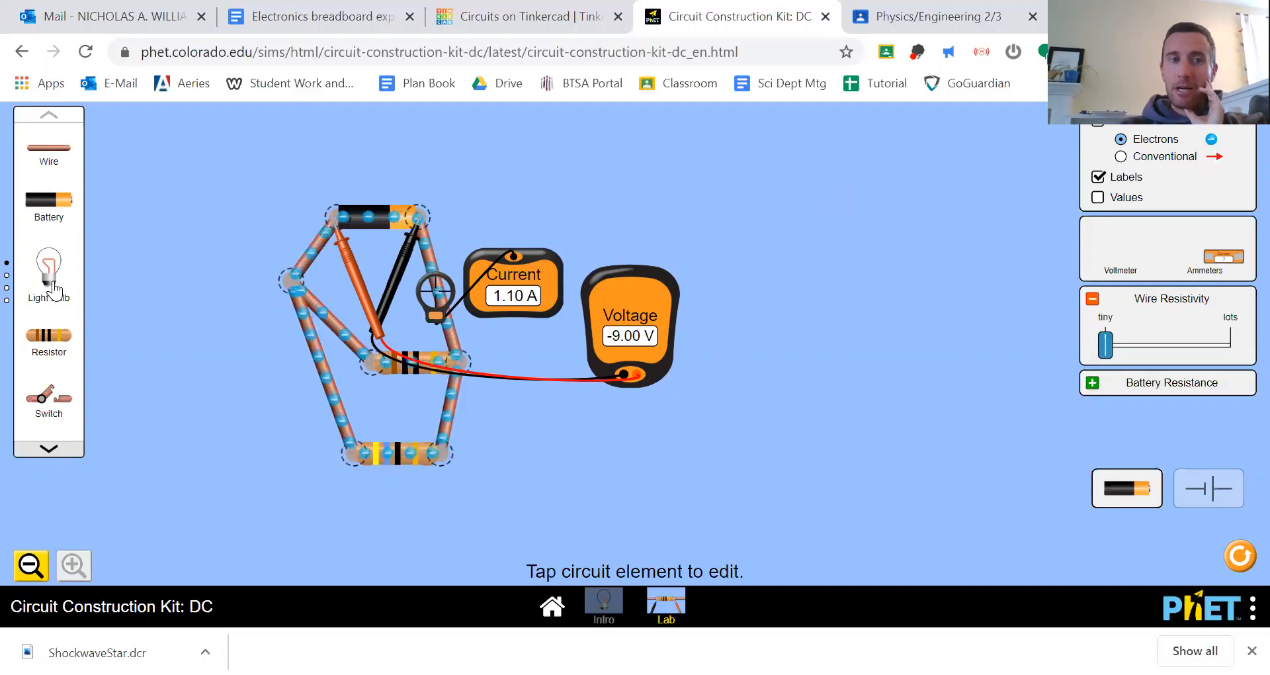
{"action": "left_click", "coordinate": [7, 277]}
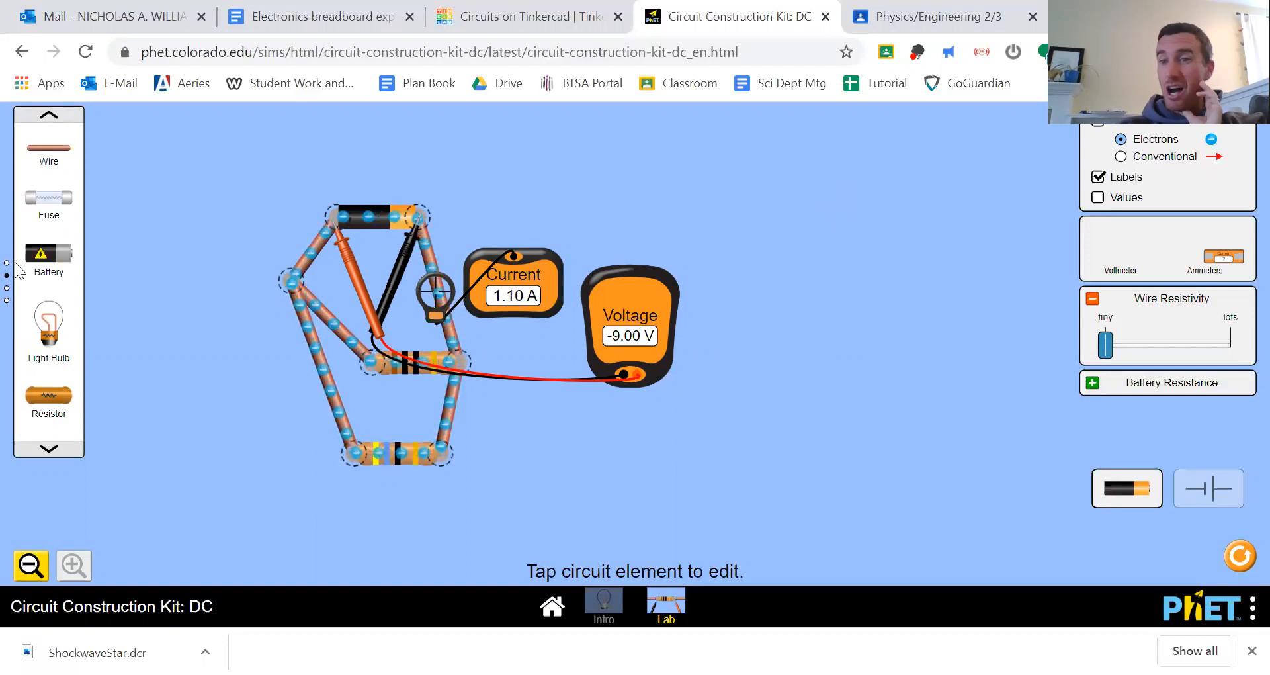
{"action": "left_click", "coordinate": [6, 287]}
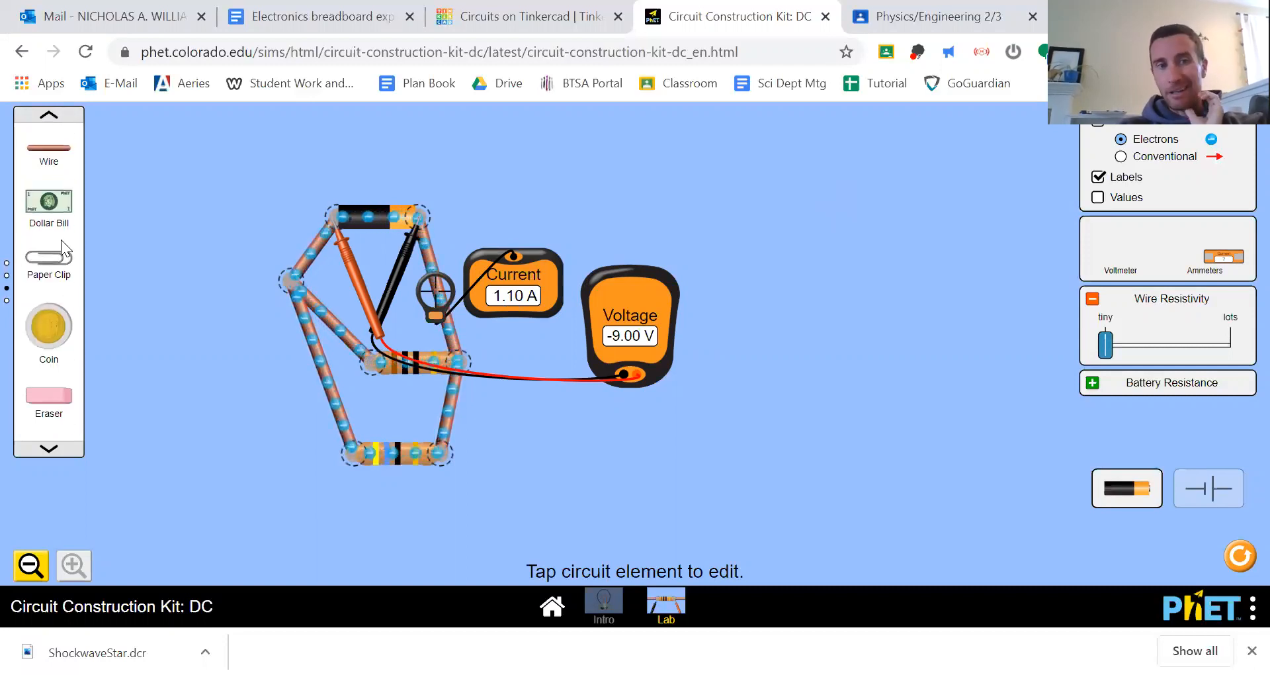
{"action": "left_click", "coordinate": [6, 300]}
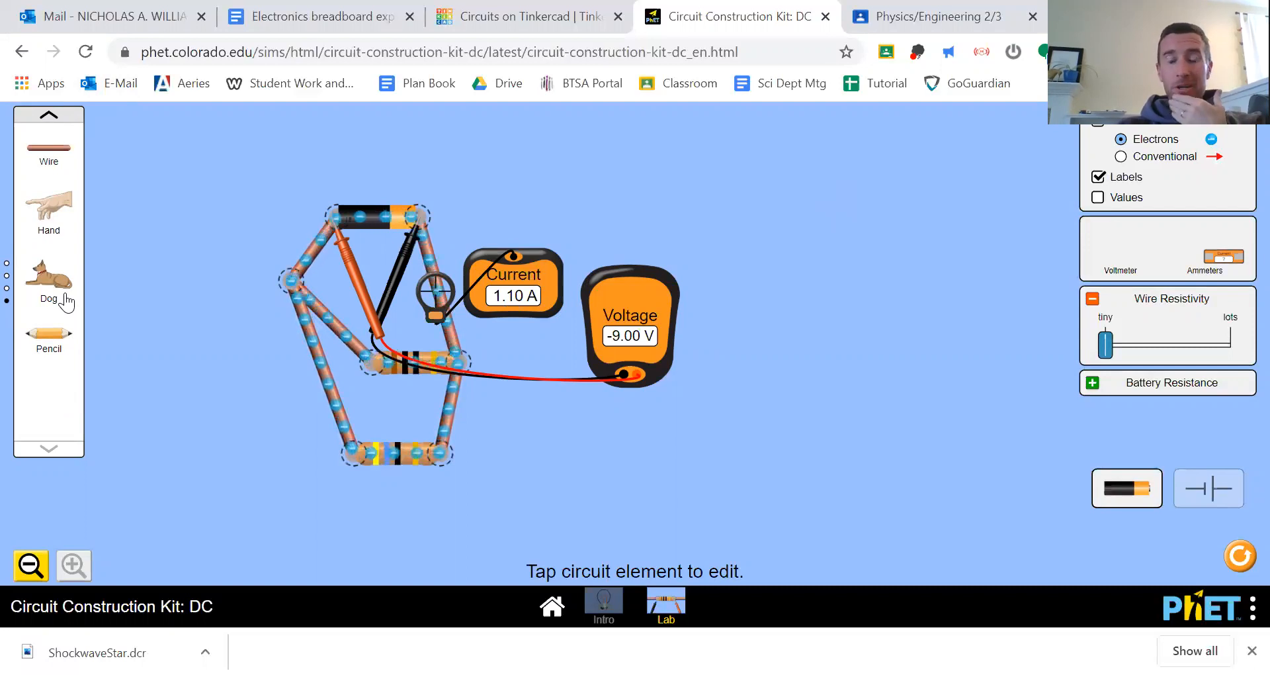
Switch to the Tinkercad Circuits page and launch Tinkercad Circuits with a new blank design.
{"action": "key", "text": "ctrl+shift+Tab"}
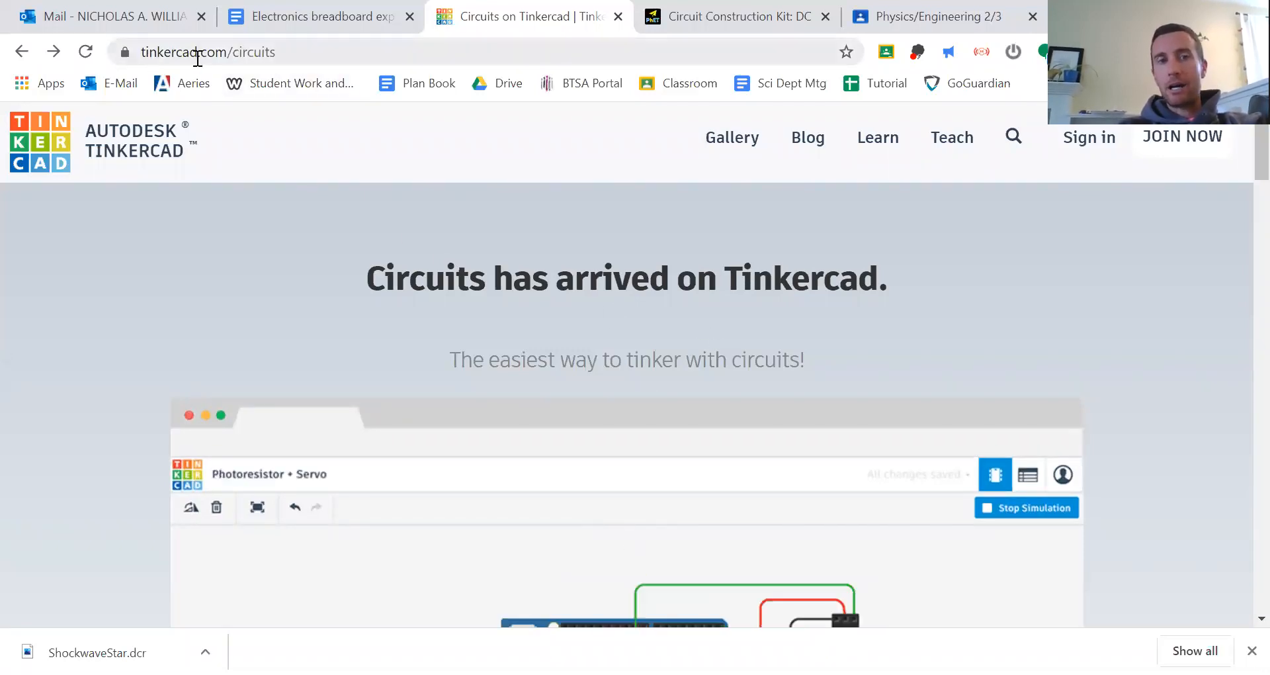
{"action": "scroll", "coordinate": [665, 383], "scroll_direction": "down", "scroll_amount": 10}
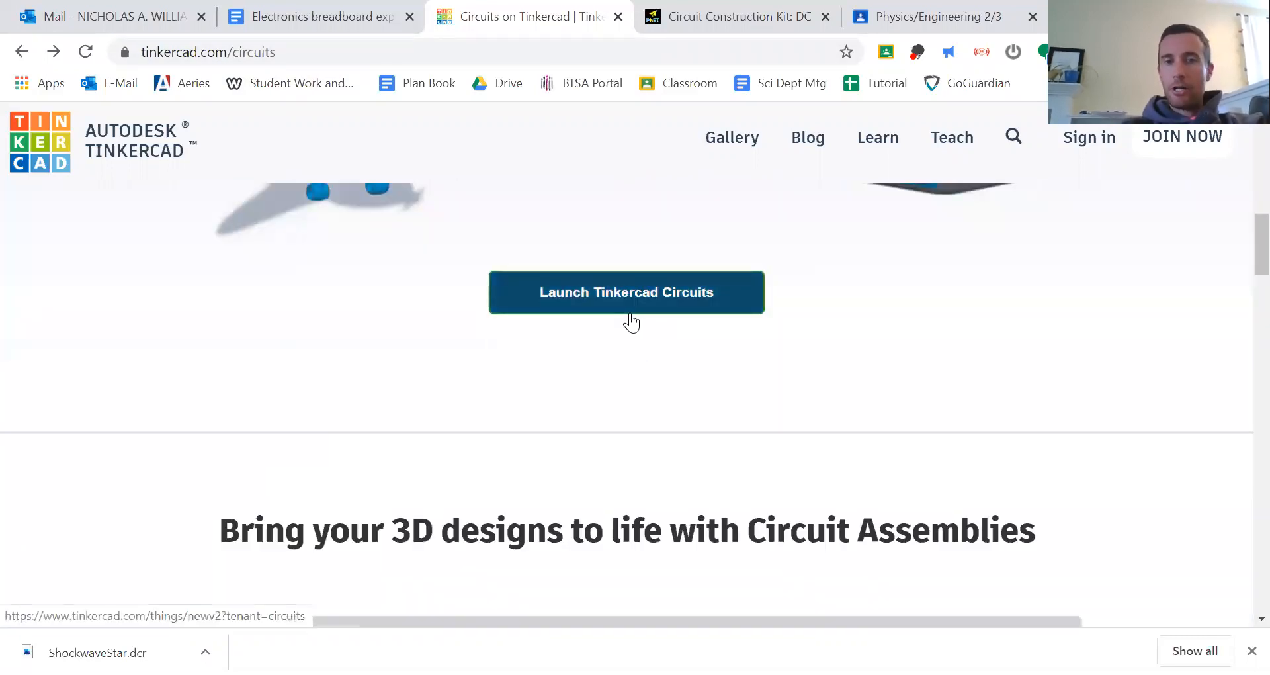
{"action": "left_click", "coordinate": [631, 322]}
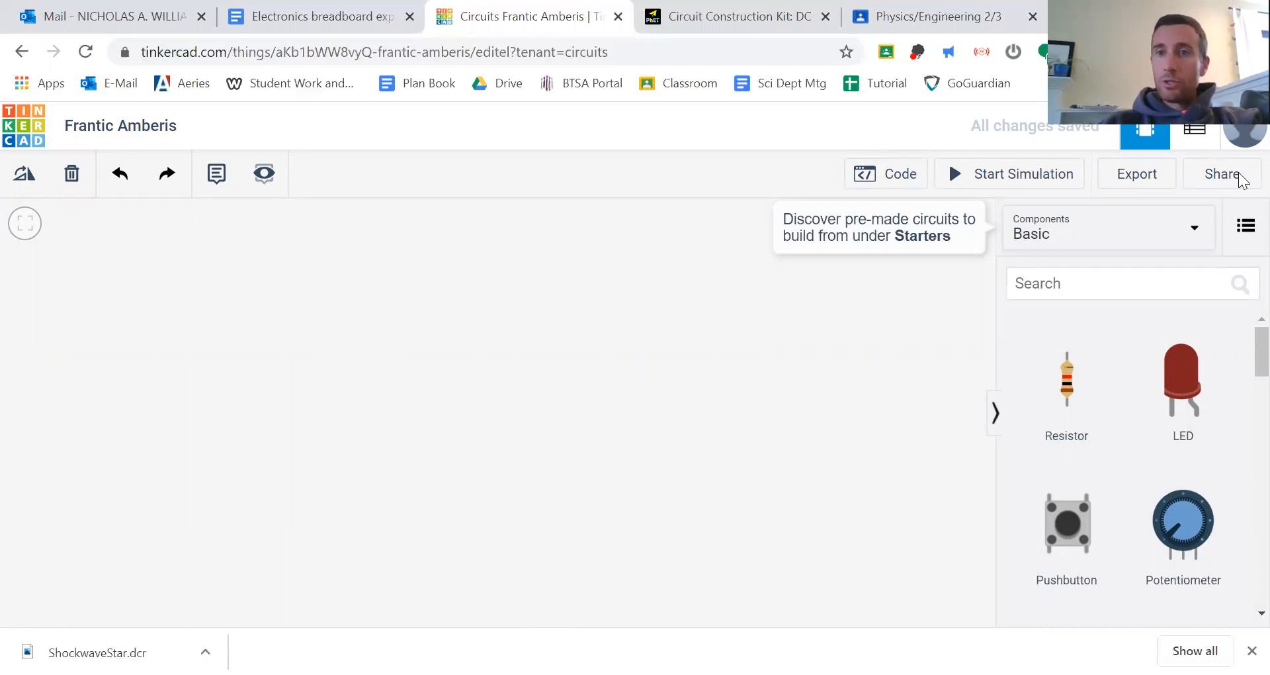
Add a small breadboard from the Basic components and place it in the open left part of the workspace.
{"action": "scroll", "coordinate": [1072, 425], "scroll_direction": "down", "scroll_amount": 4}
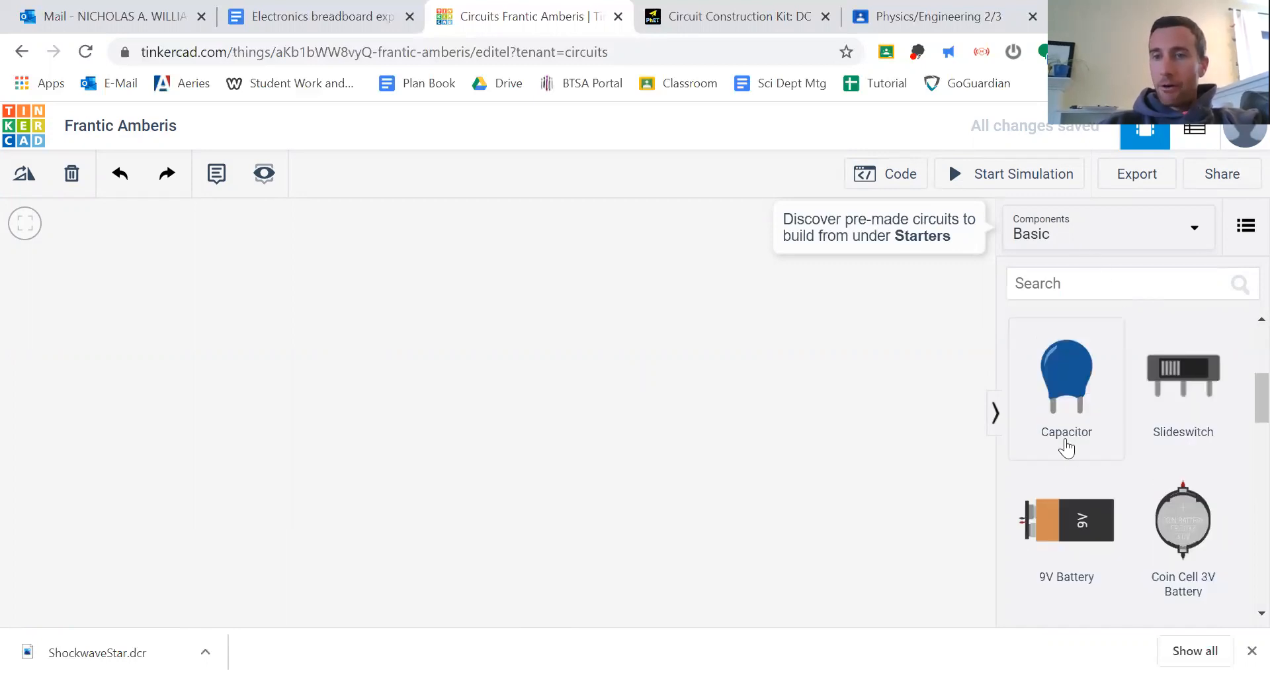
{"action": "scroll", "coordinate": [1129, 439], "scroll_direction": "down", "scroll_amount": 2}
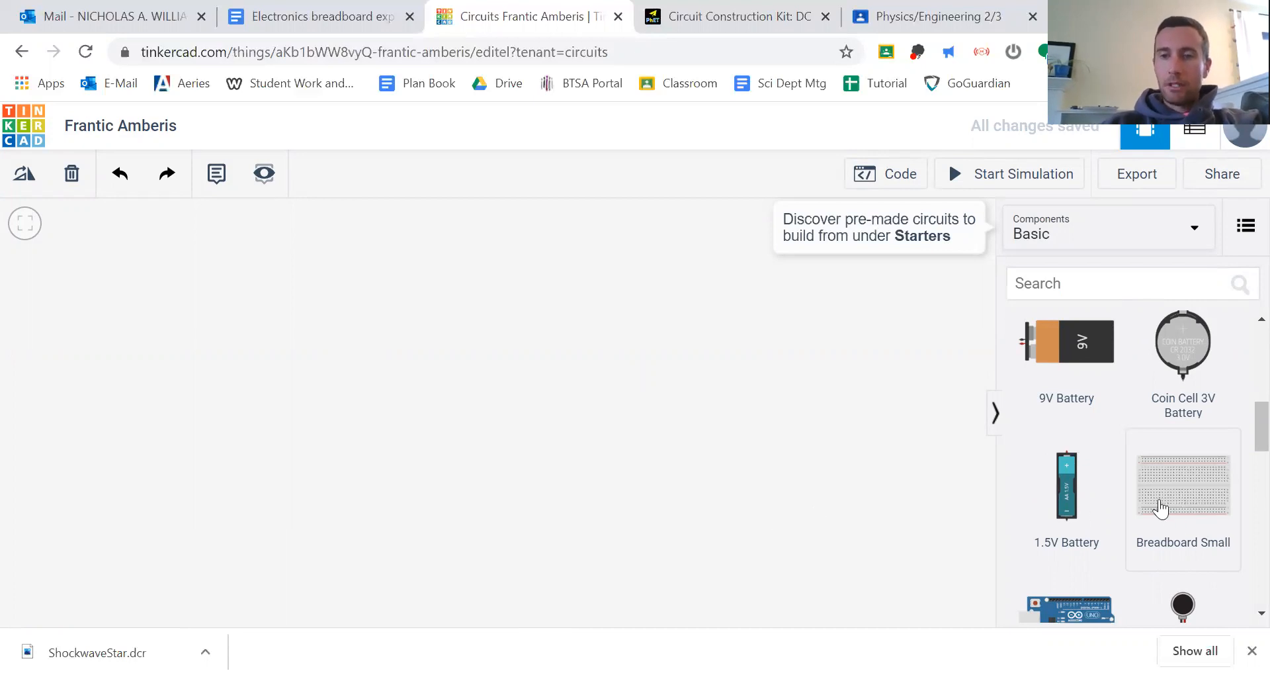
{"action": "left_click", "coordinate": [1200, 534]}
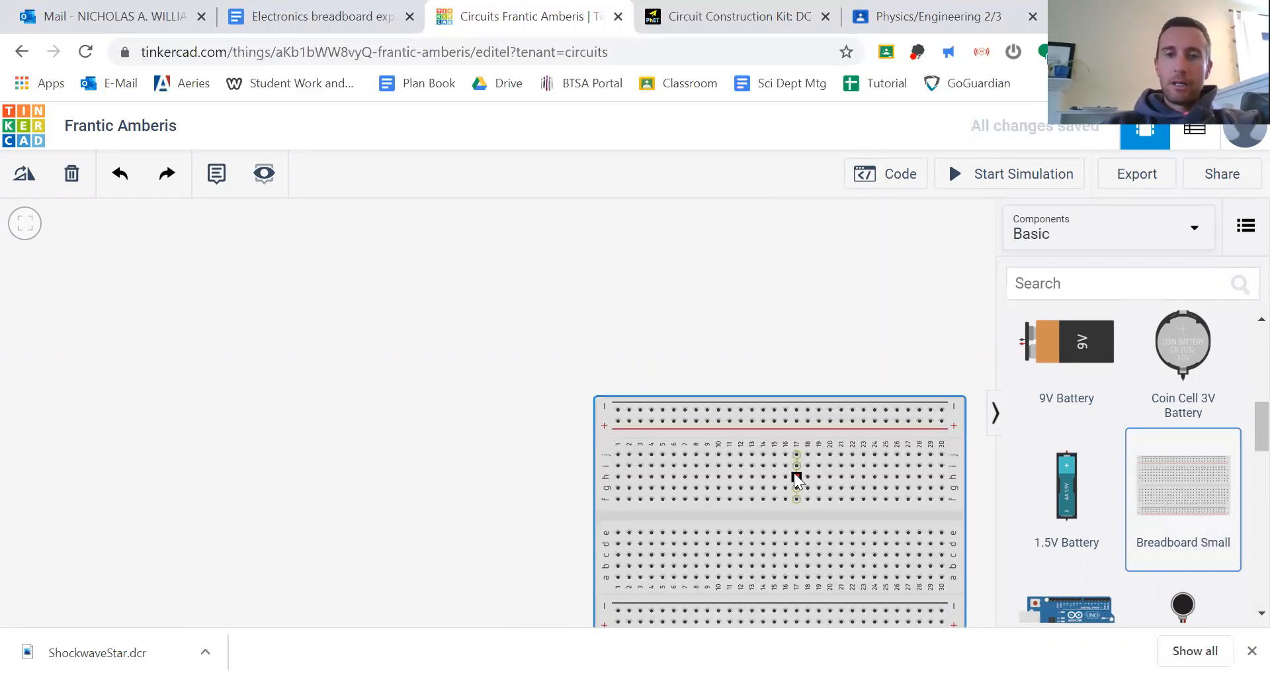
{"action": "left_click", "coordinate": [730, 454]}
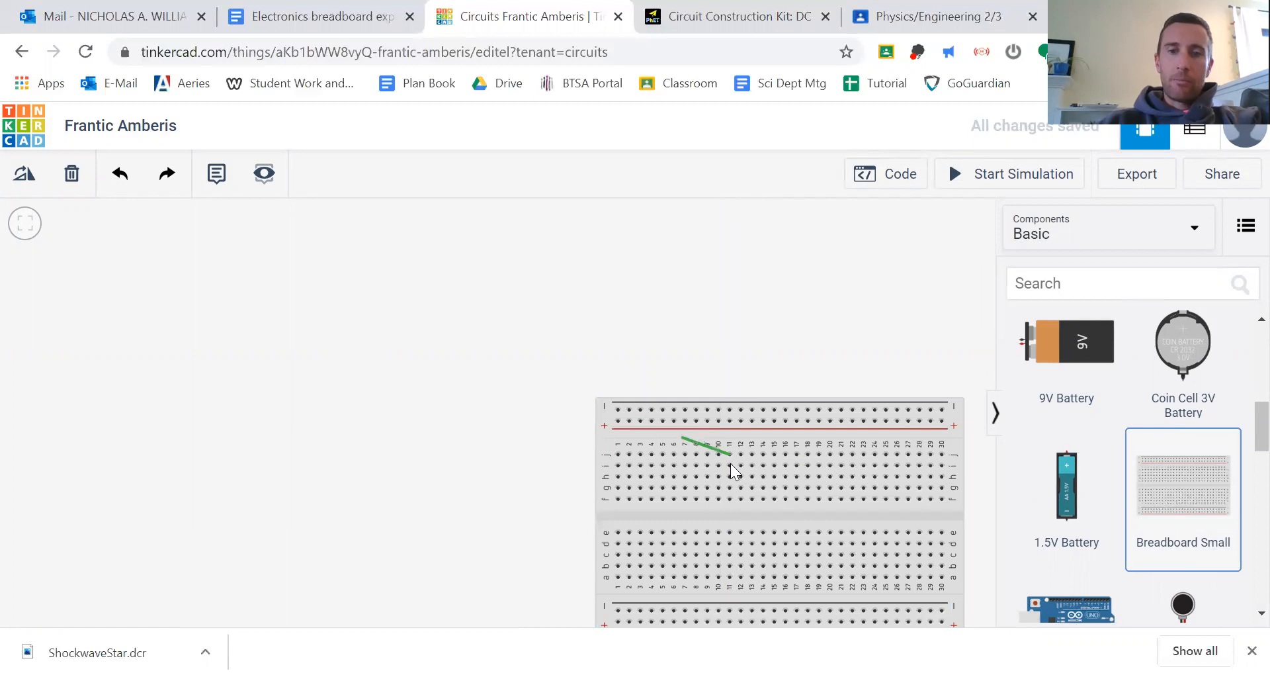
{"action": "left_click", "coordinate": [764, 490]}
{"action": "key", "text": "Delete"}
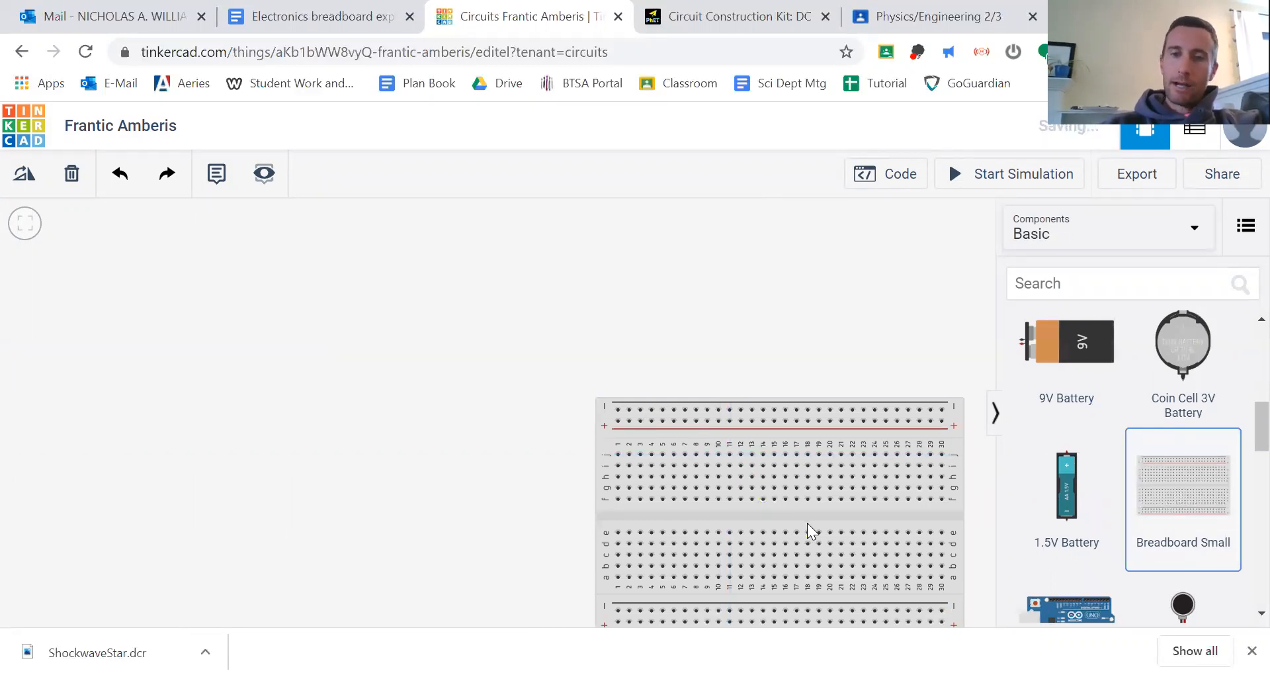
{"action": "left_click", "coordinate": [738, 448]}
{"action": "left_click_drag", "start_coordinate": [737, 448], "coordinate": [359, 311]}
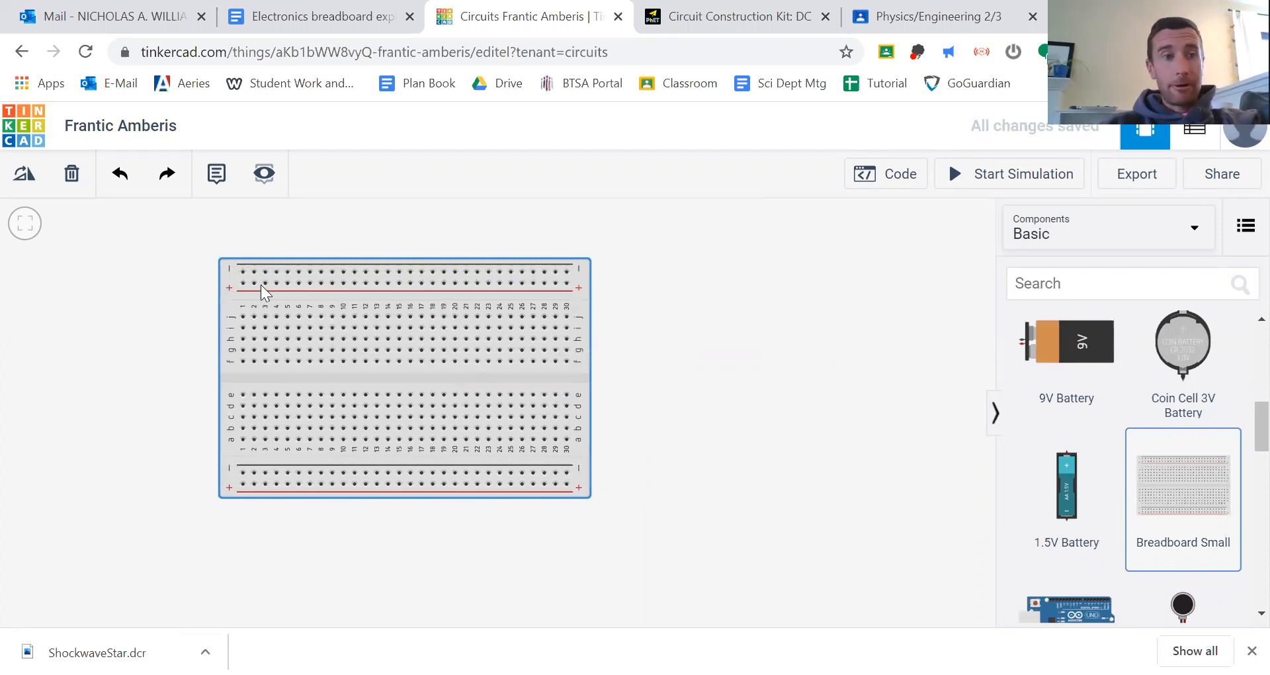
Rotate the breadboard 90° clockwise so it stands upright, and move it fully into view.
{"action": "left_click", "coordinate": [33, 179]}
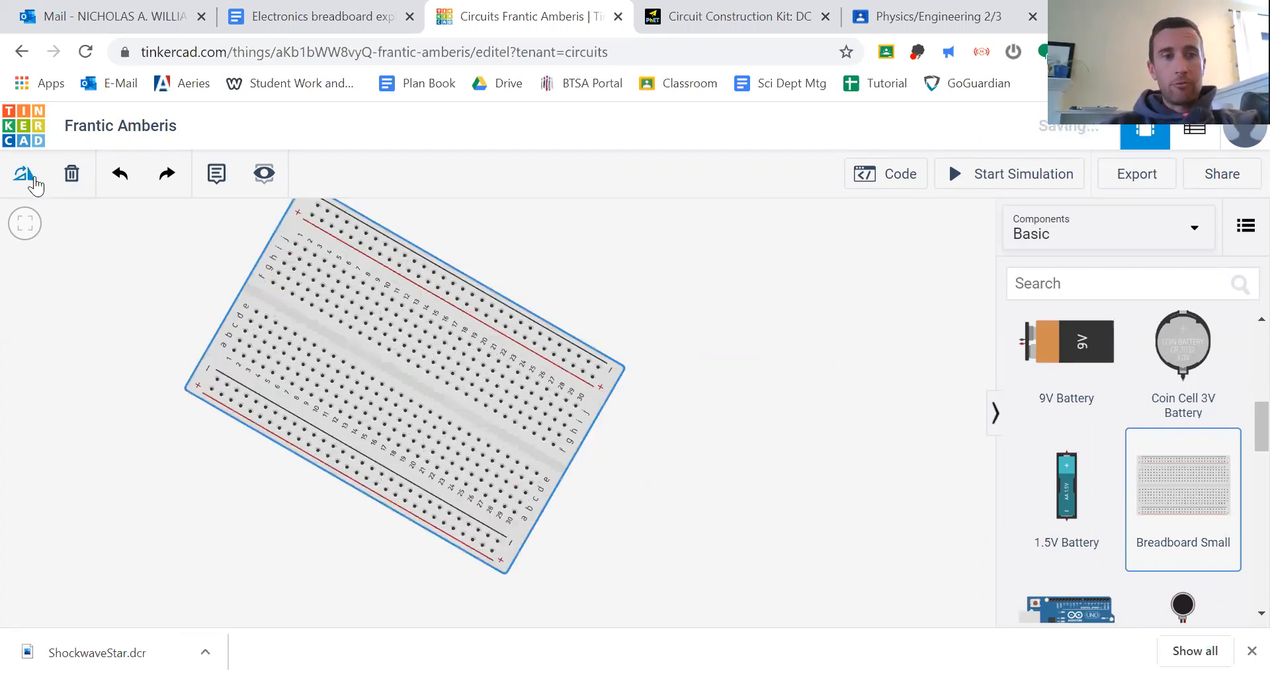
{"action": "left_click", "coordinate": [33, 179]}
{"action": "left_click", "coordinate": [33, 179]}
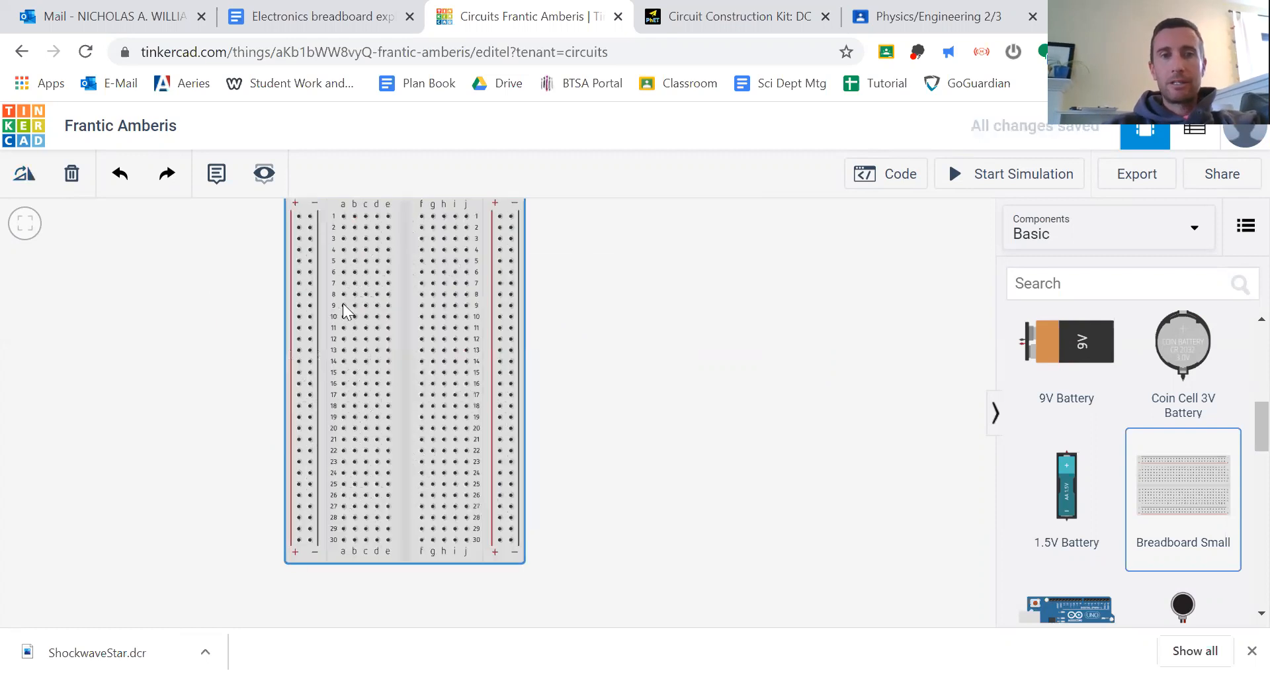
{"action": "left_click_drag", "start_coordinate": [405, 311], "coordinate": [378, 351]}
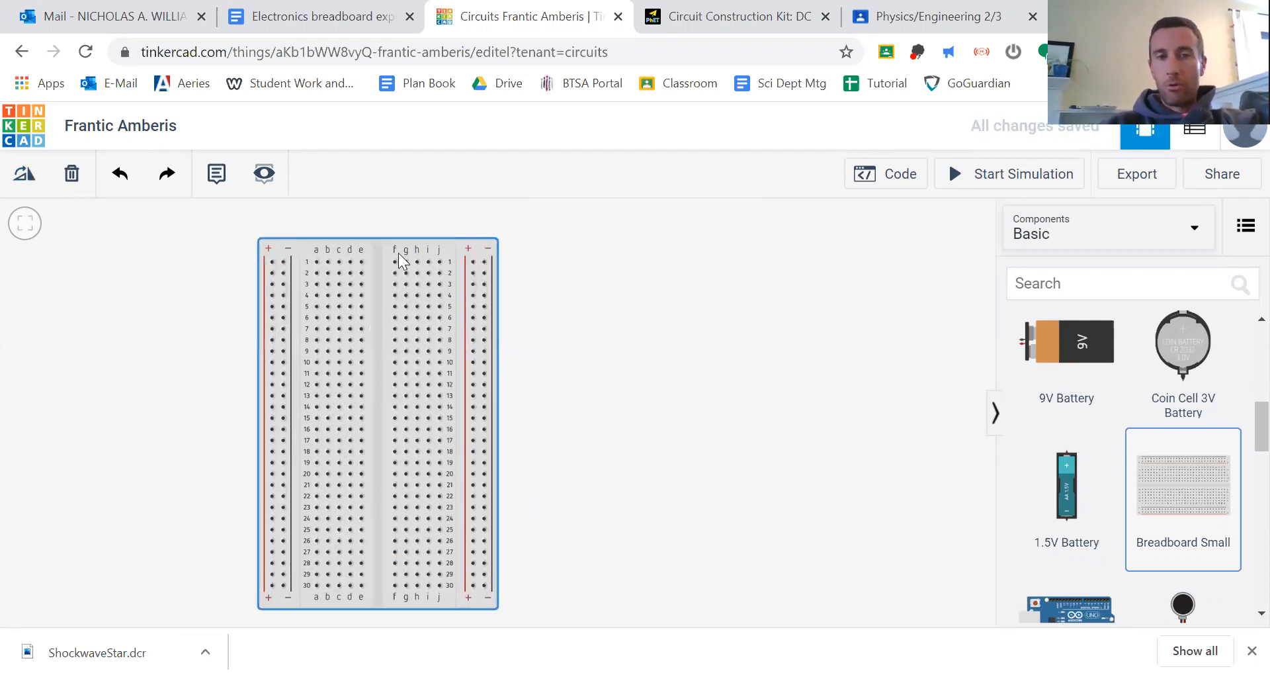
Place a 9V battery to the right of the breadboard and wire its negative terminal to row 1 of the nearest negative rail in black.
{"action": "left_click_drag", "start_coordinate": [1068, 351], "coordinate": [574, 337]}
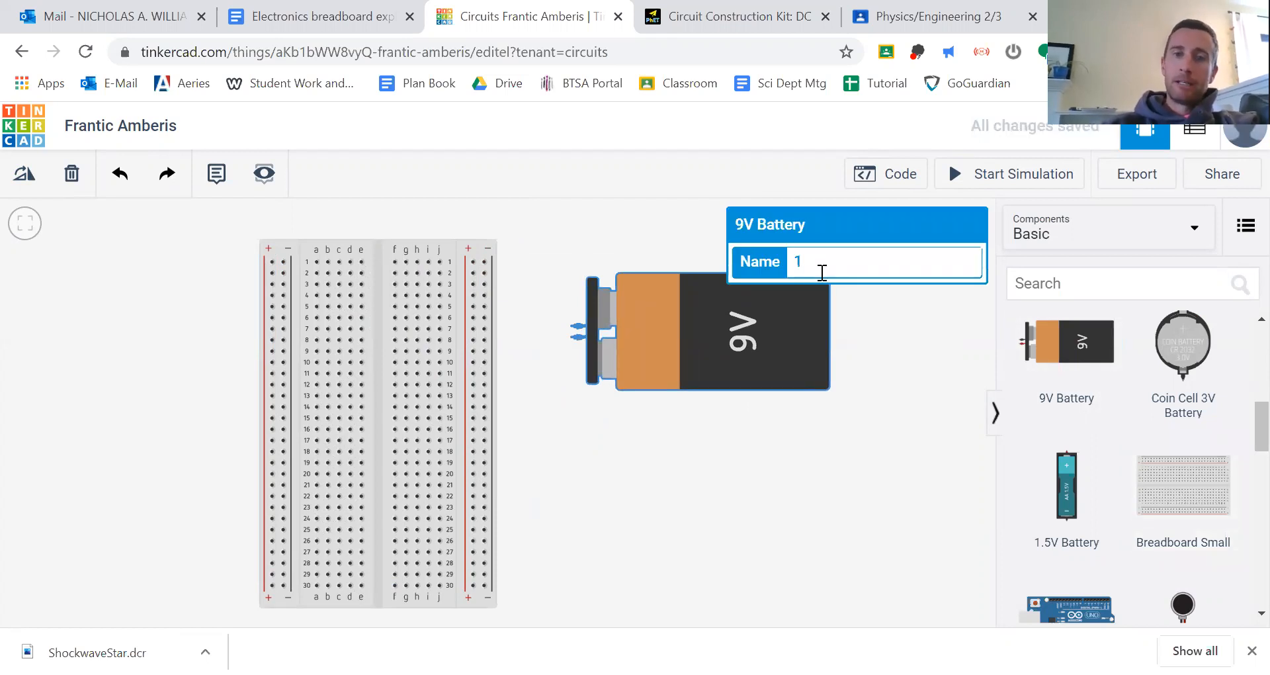
{"action": "left_click", "coordinate": [571, 327]}
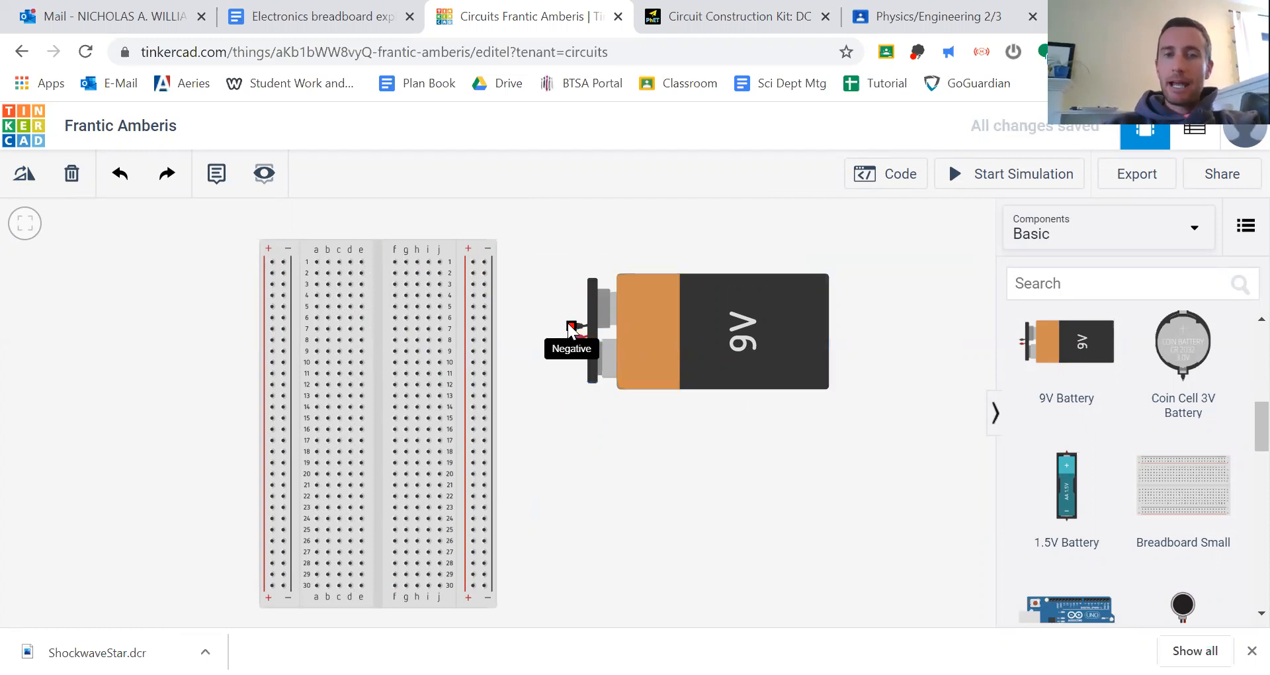
{"action": "left_click", "coordinate": [485, 262]}
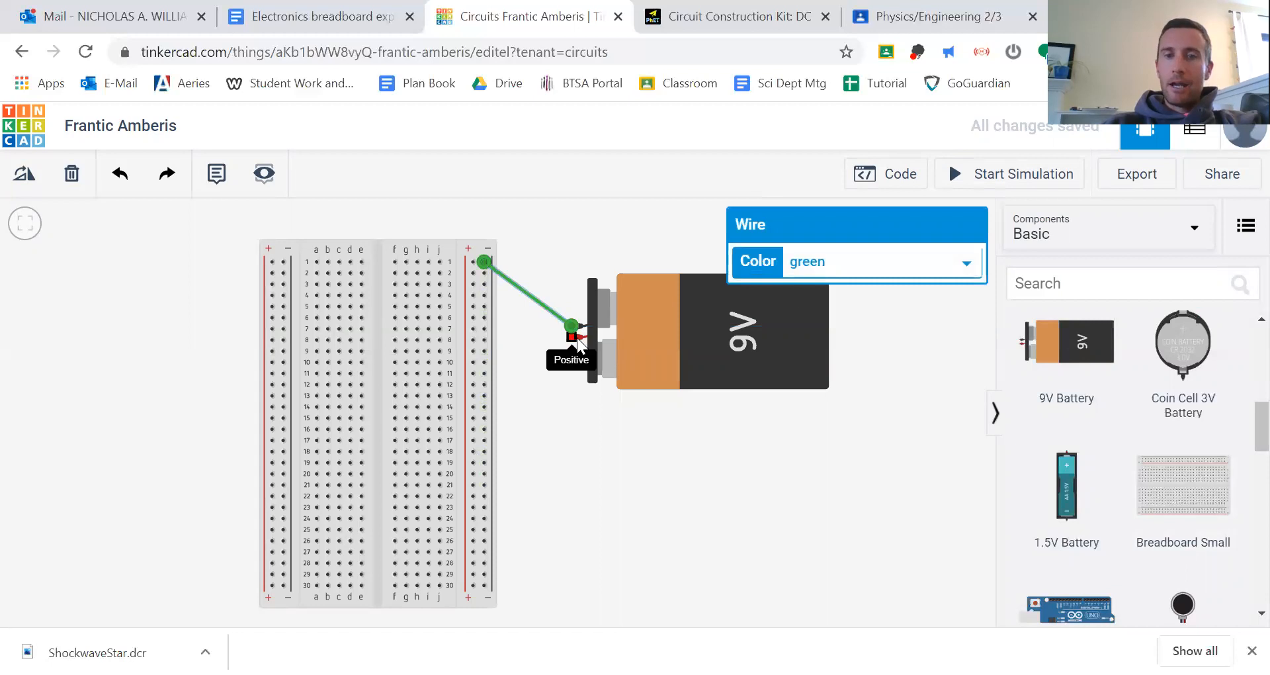
{"action": "left_click", "coordinate": [889, 268]}
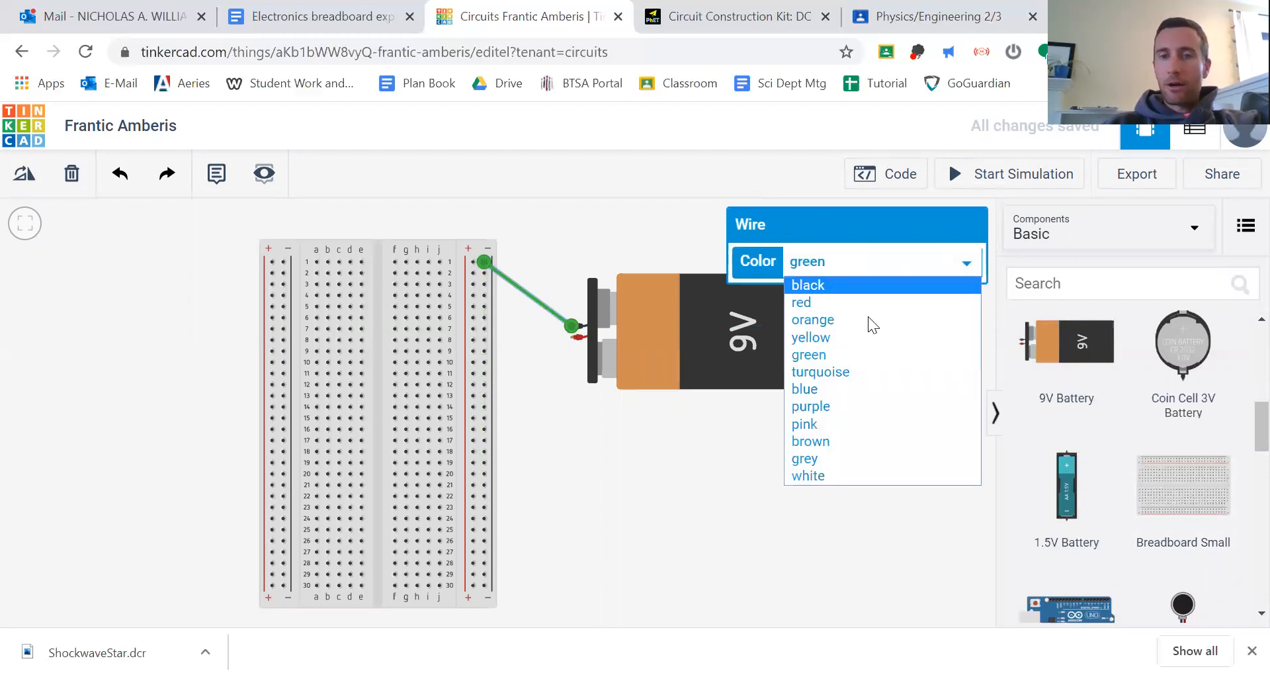
{"action": "left_click", "coordinate": [861, 292]}
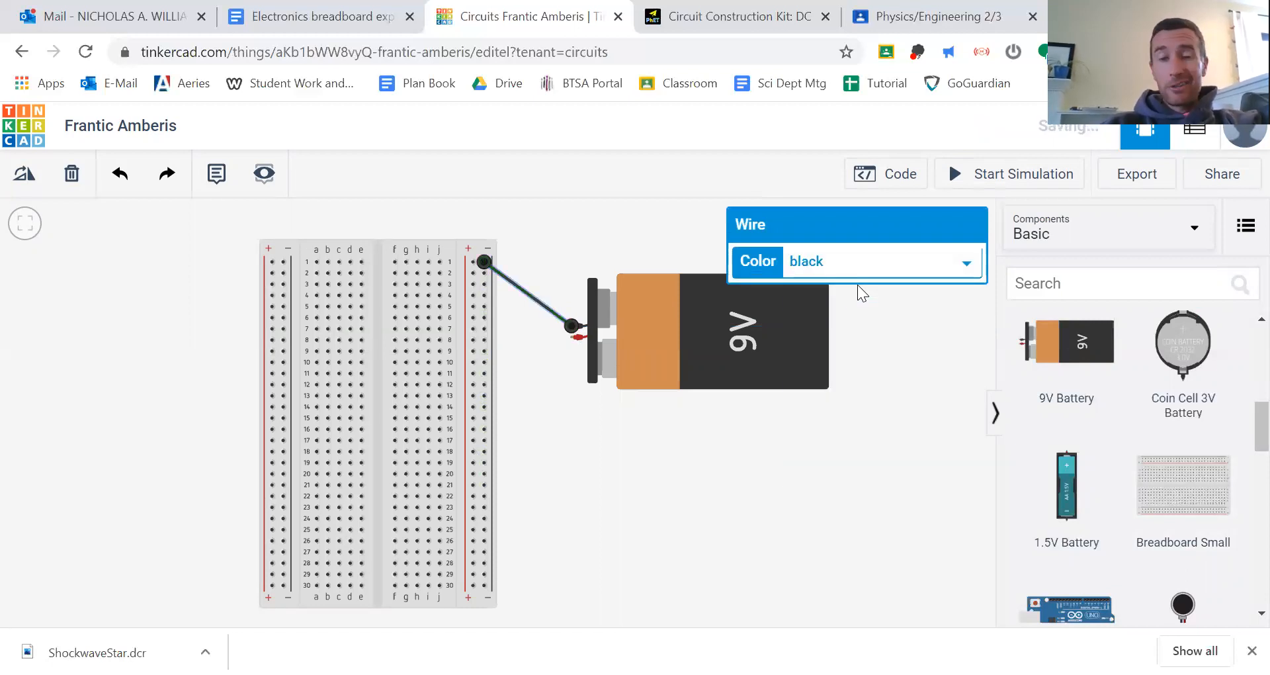
Wire the battery's positive terminal to row 2 of the breadboard's nearest positive rail and color the wire red.
{"action": "left_click", "coordinate": [573, 338]}
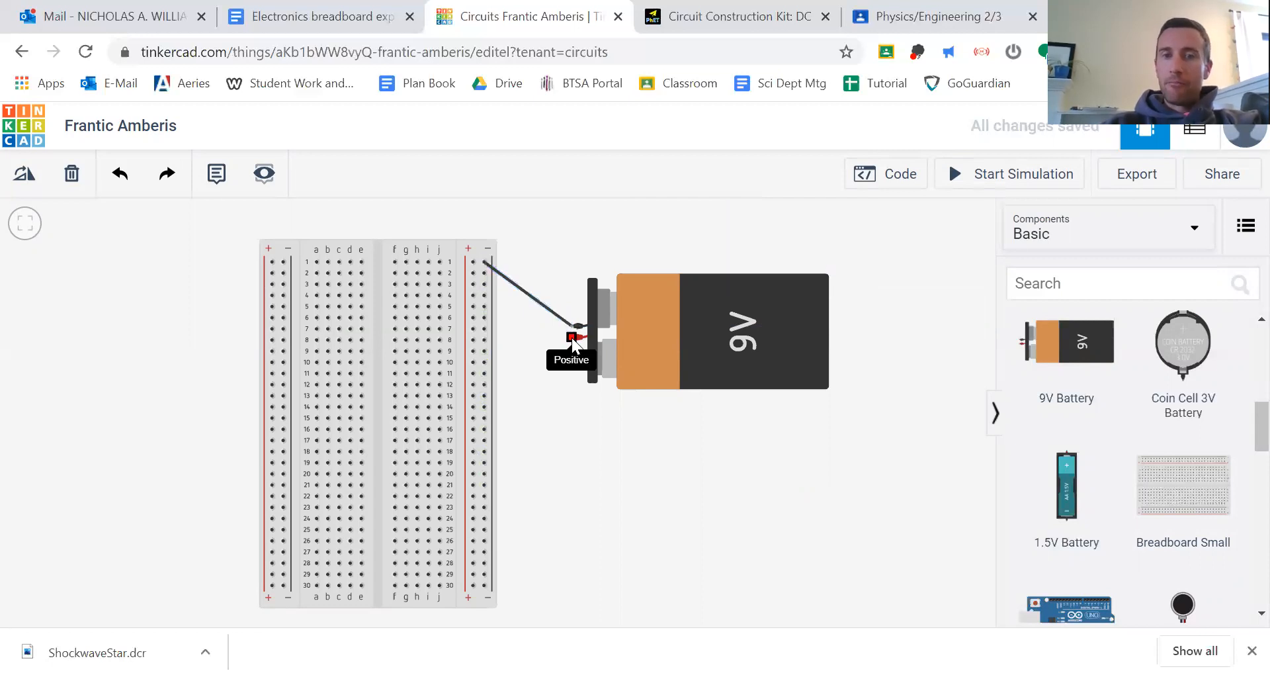
{"action": "left_click", "coordinate": [572, 339]}
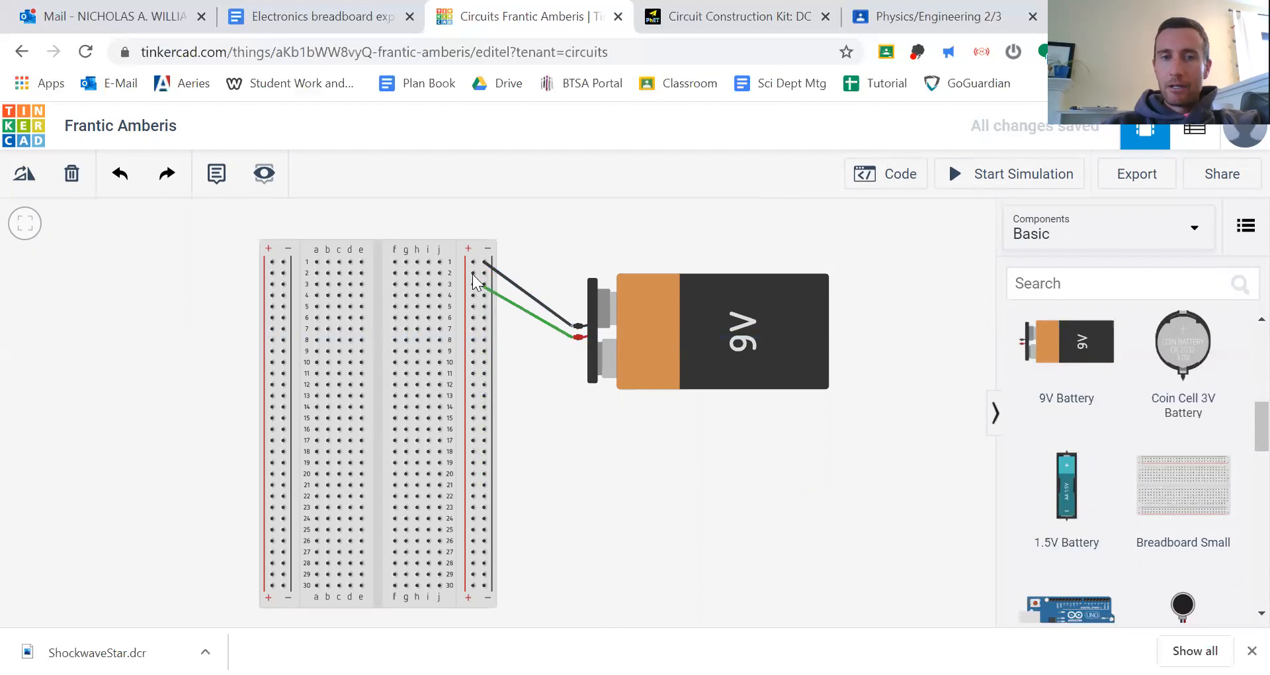
{"action": "left_click", "coordinate": [472, 273]}
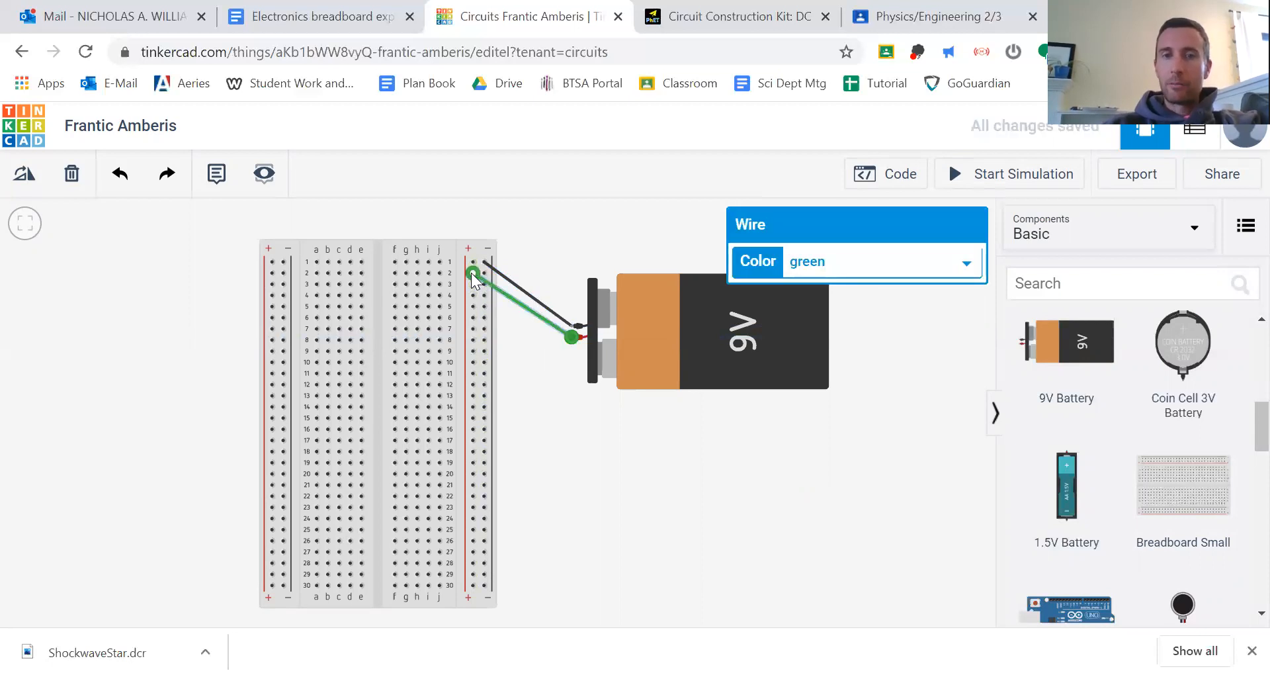
{"action": "left_click", "coordinate": [910, 267]}
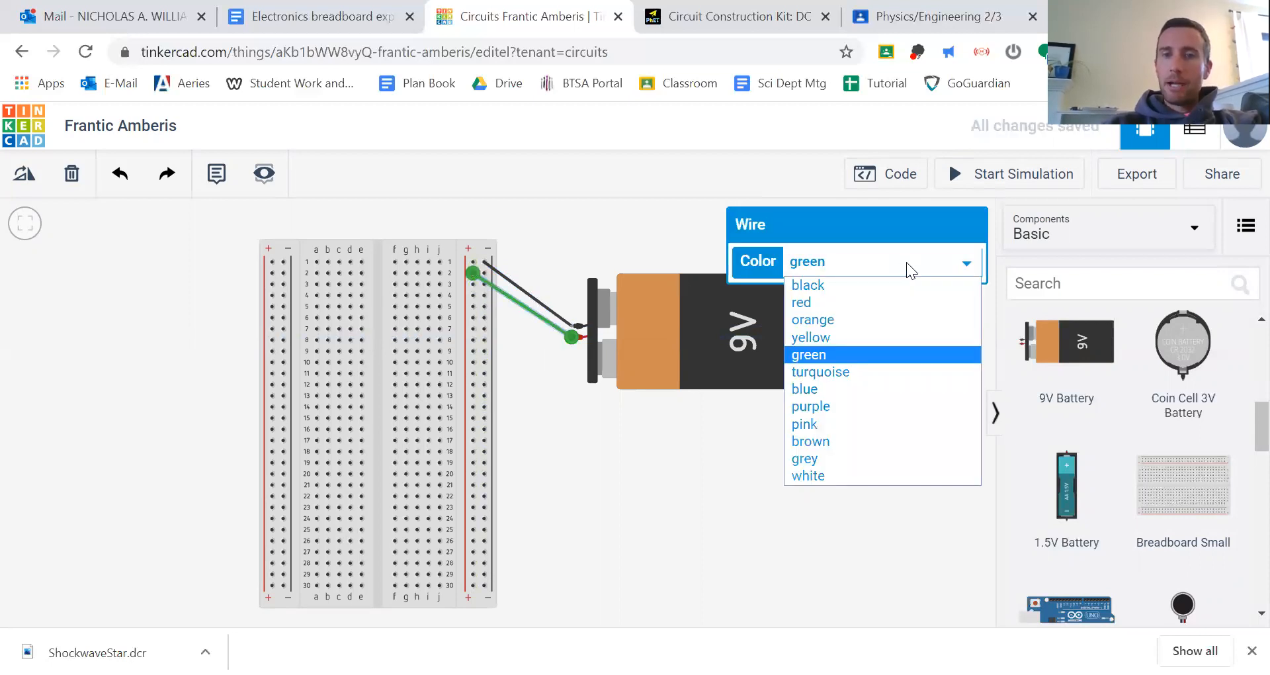
{"action": "left_click", "coordinate": [876, 304]}
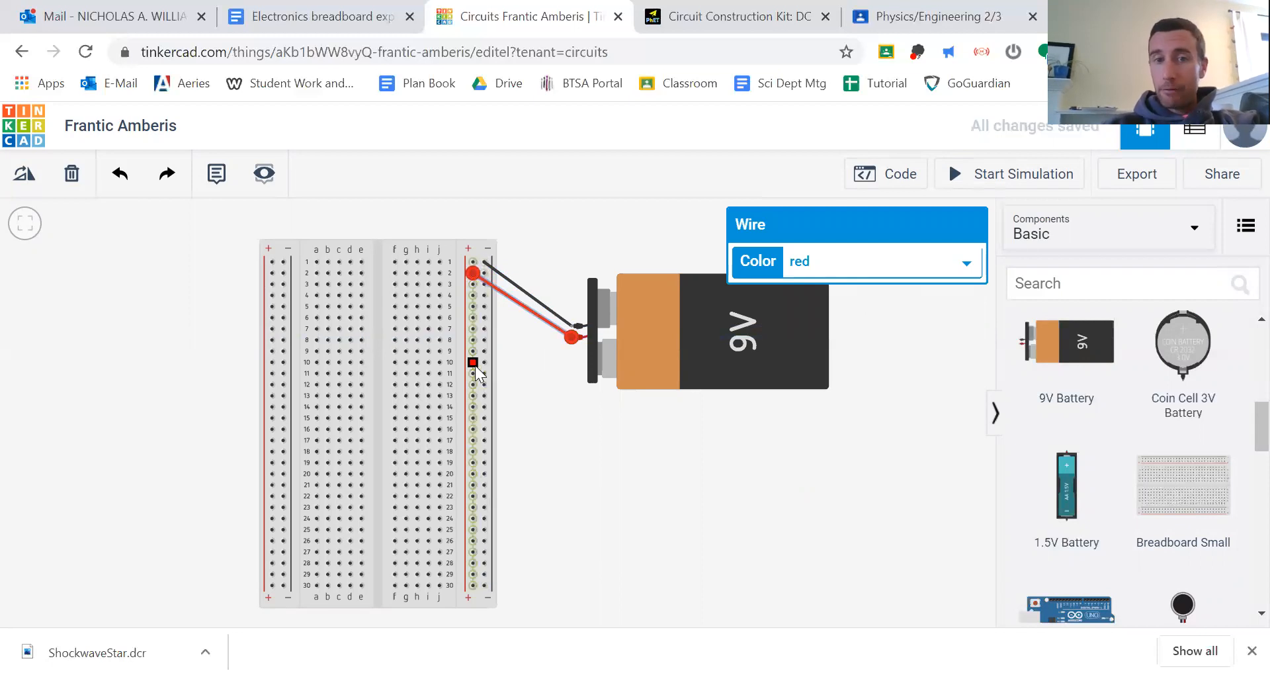
Link the breadboard's two positive rails across row 1 with a red wire.
{"action": "left_click", "coordinate": [474, 261]}
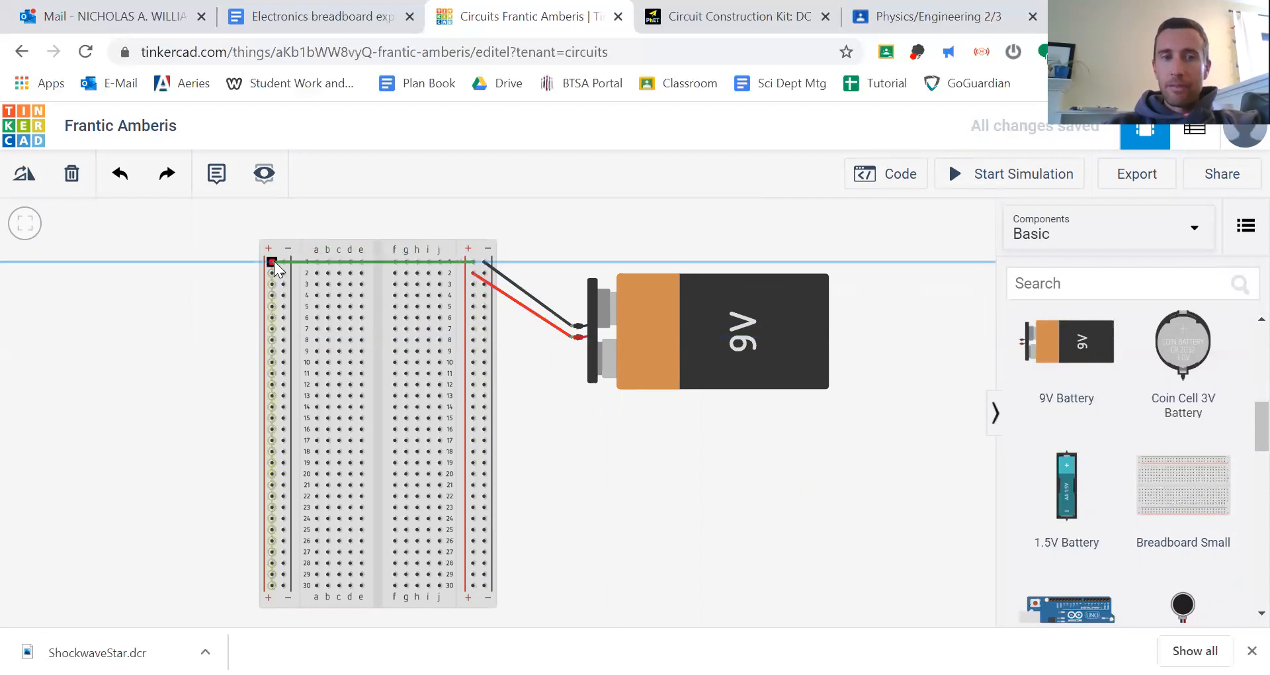
{"action": "left_click", "coordinate": [272, 262]}
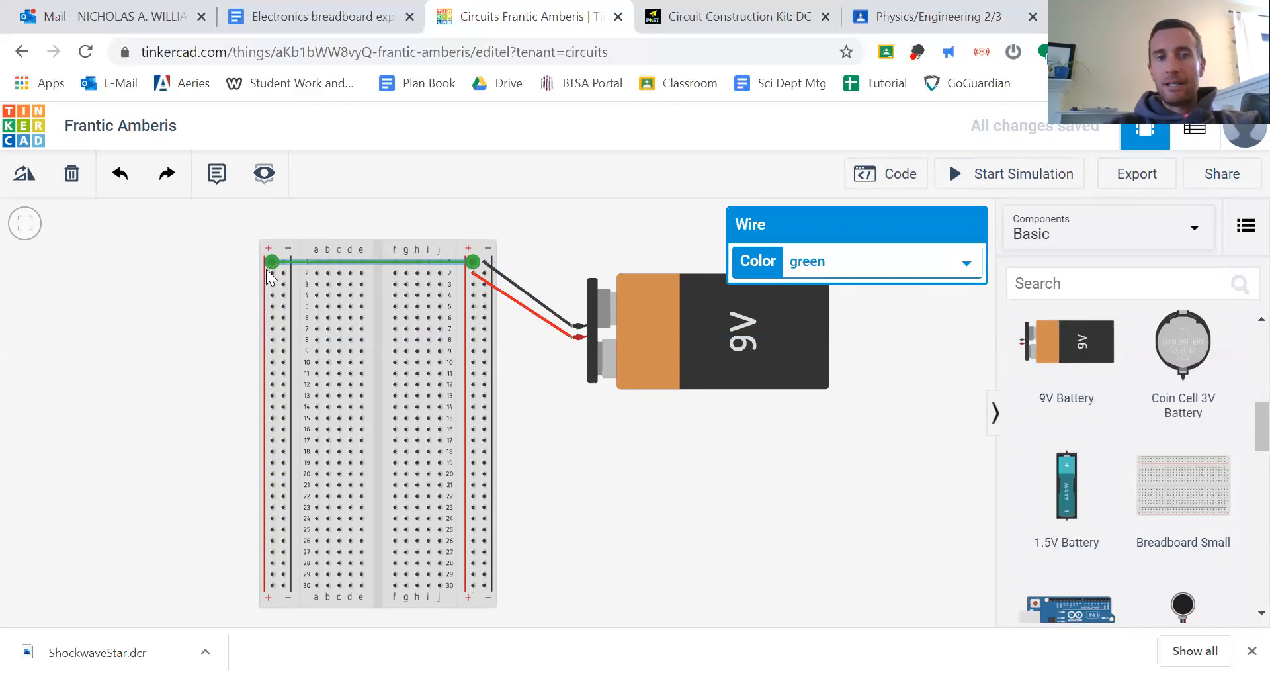
{"action": "left_click", "coordinate": [890, 268]}
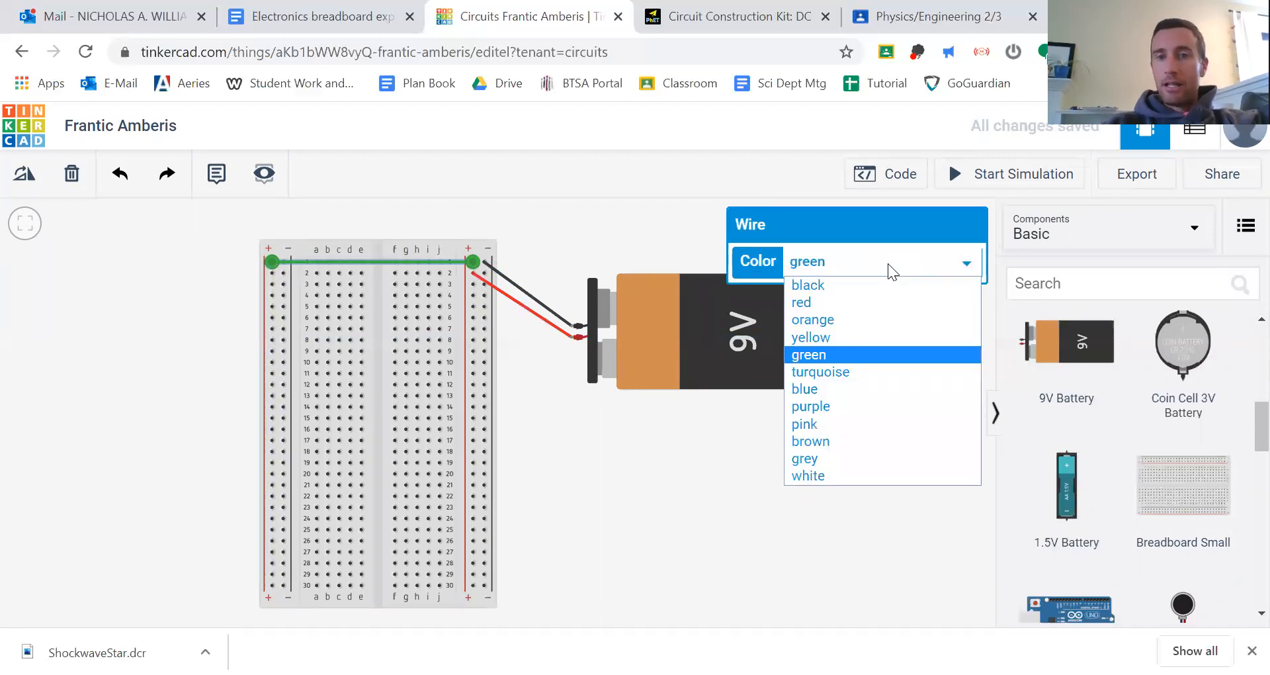
{"action": "left_click", "coordinate": [863, 306]}
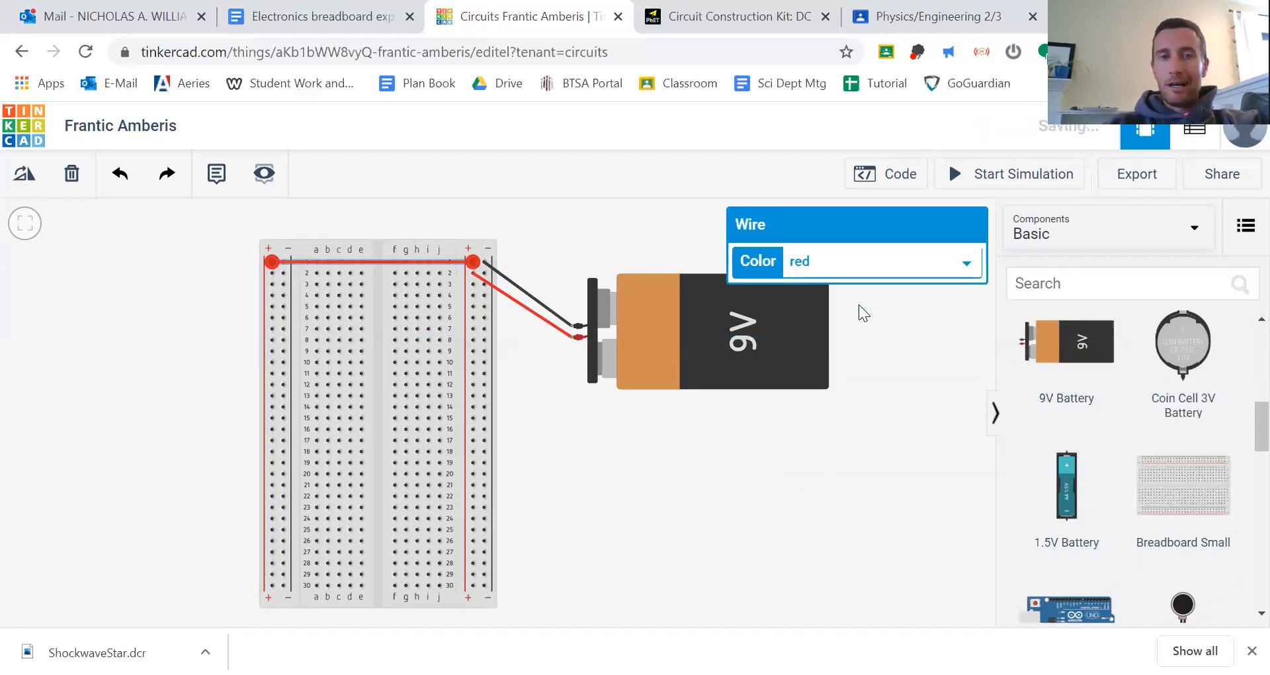
Link the breadboard's two negative rails across row 2 with a black wire.
{"action": "left_click", "coordinate": [485, 273]}
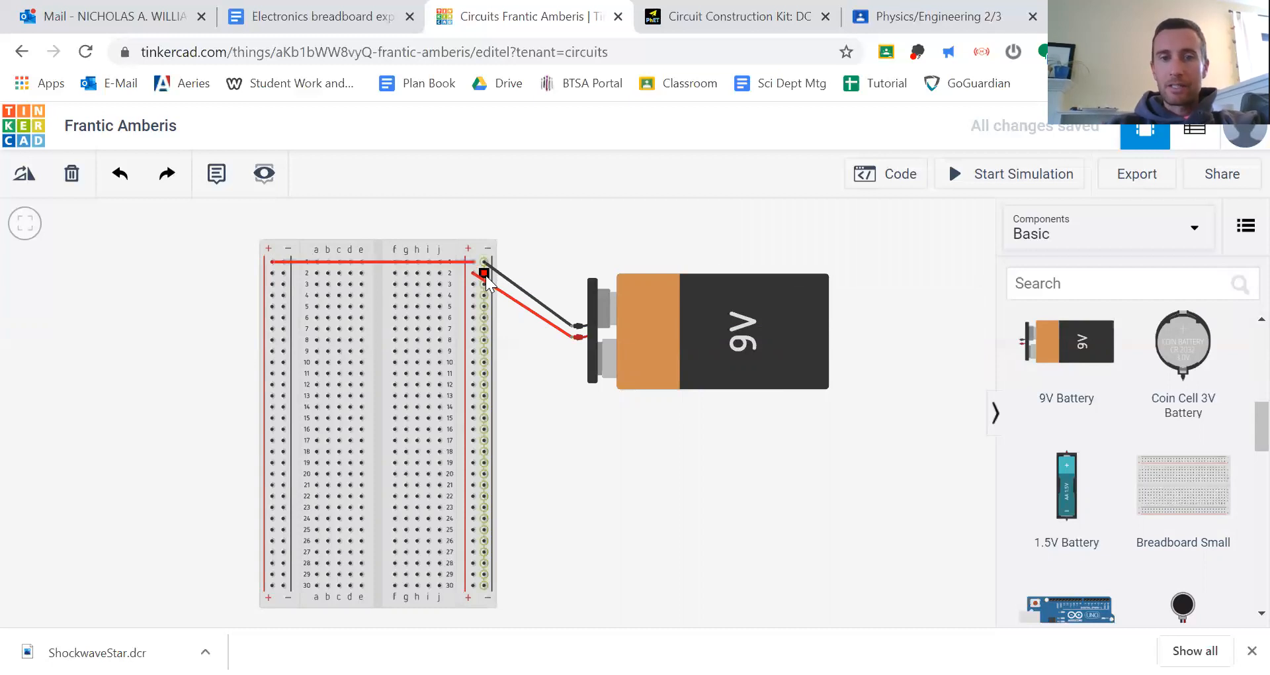
{"action": "left_click", "coordinate": [283, 273]}
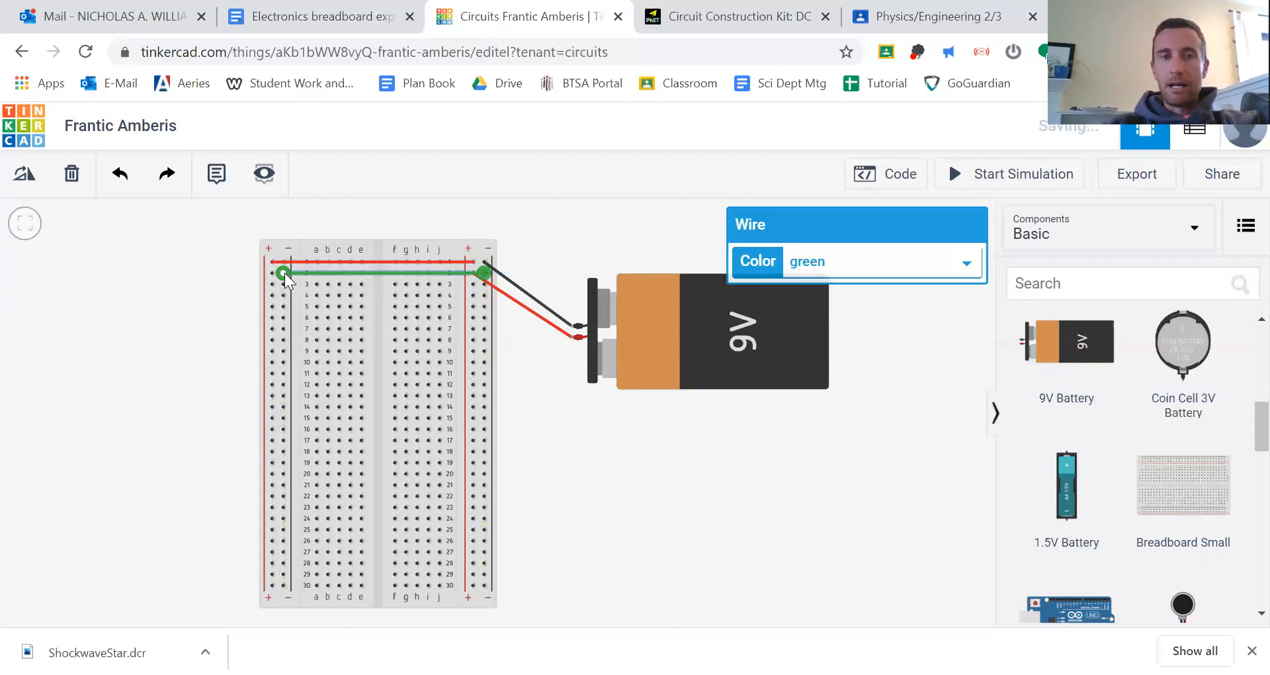
{"action": "left_click", "coordinate": [893, 263]}
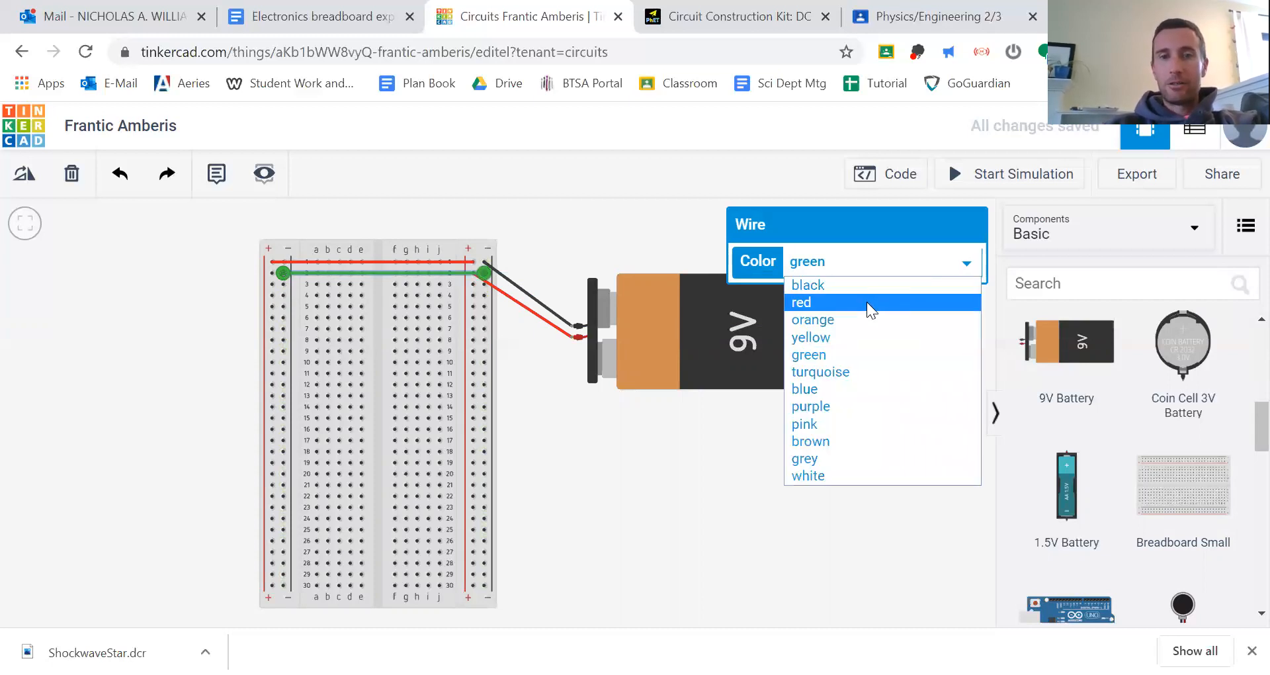
{"action": "left_click", "coordinate": [866, 302]}
{"action": "left_click", "coordinate": [917, 266]}
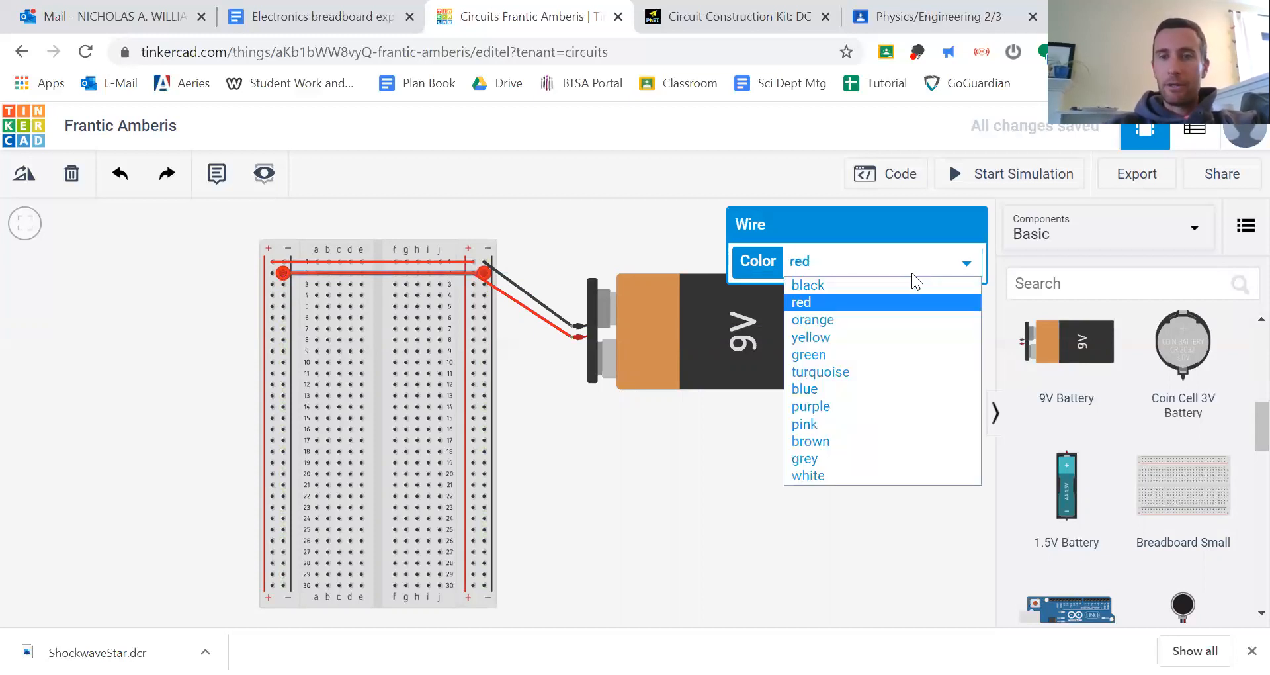
{"action": "left_click", "coordinate": [903, 283]}
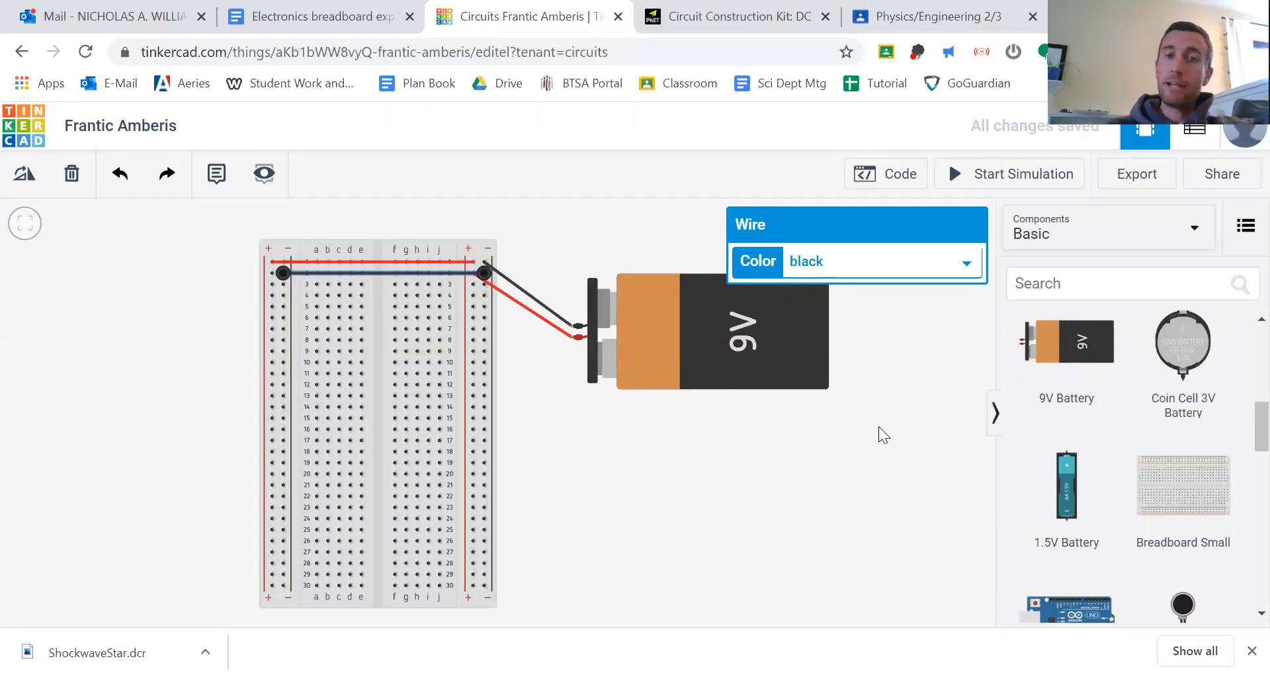
Review the potentiometer section of the Electronics breadboard experiments document, including the lead connections, required resistor and potentiometer sizes, and the circuit diagram.
{"action": "left_click", "coordinate": [287, 21]}
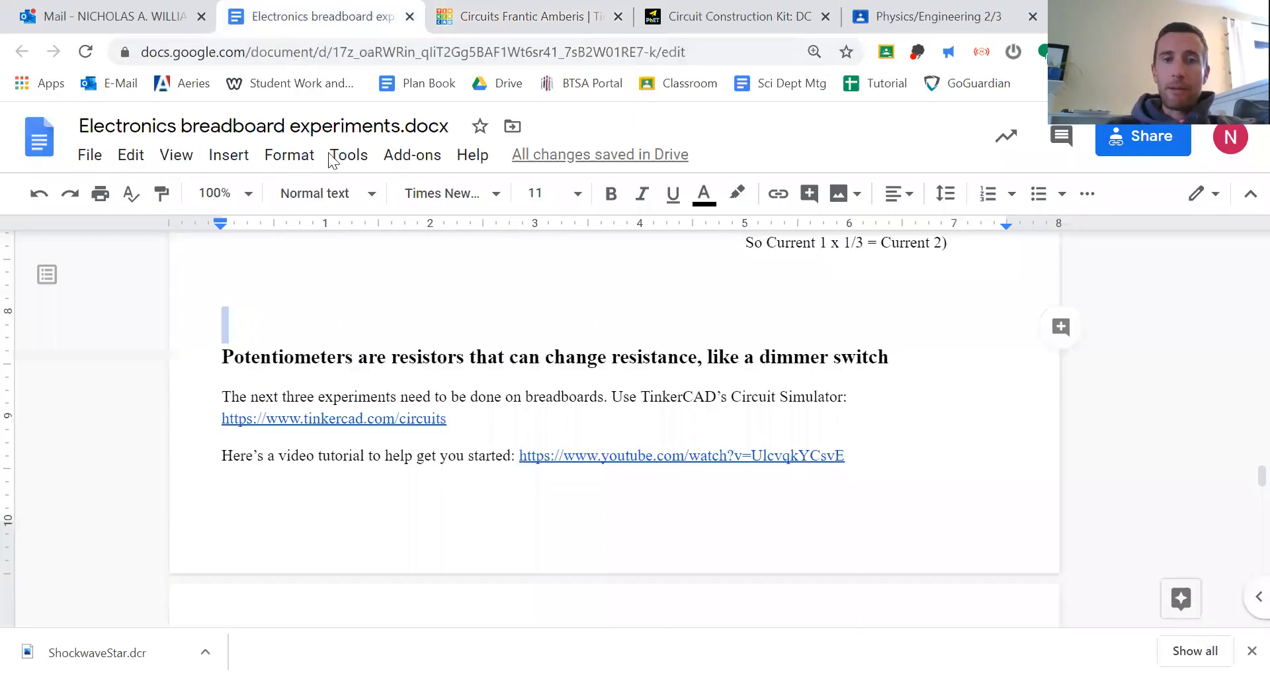
{"action": "scroll", "coordinate": [630, 410], "scroll_direction": "up", "scroll_amount": 1}
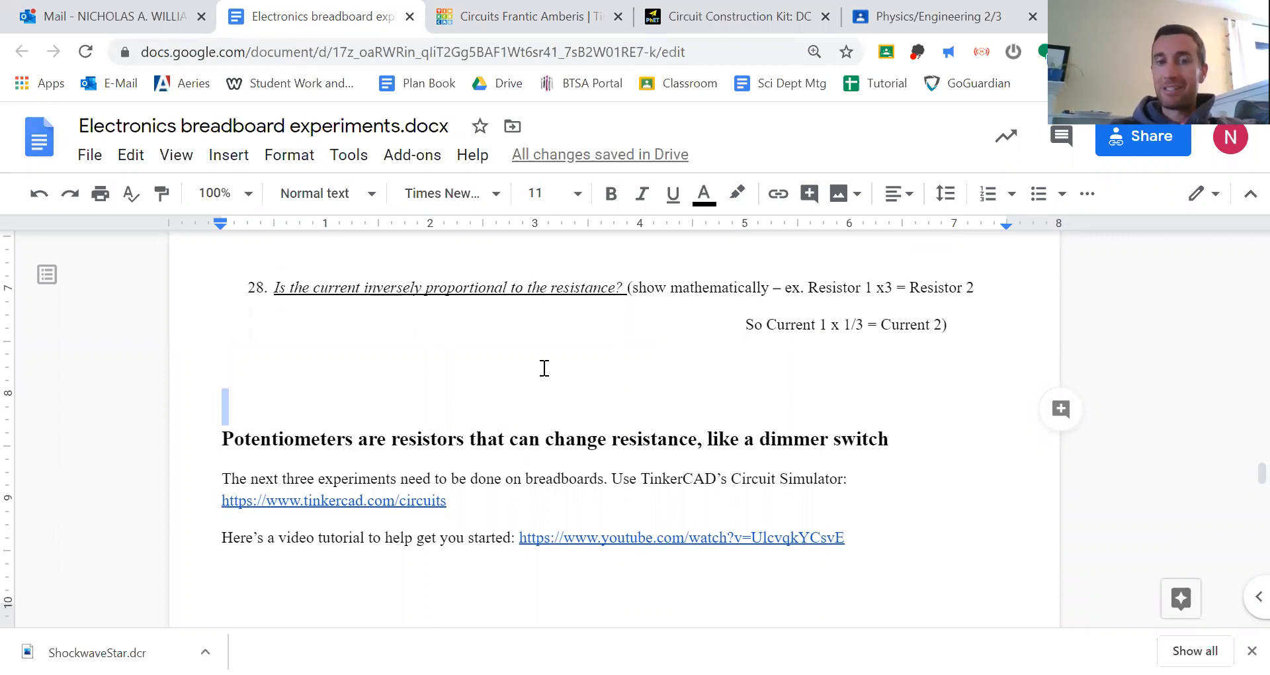
{"action": "scroll", "coordinate": [544, 376], "scroll_direction": "down", "scroll_amount": 1}
{"action": "scroll", "coordinate": [545, 375], "scroll_direction": "up", "scroll_amount": 6}
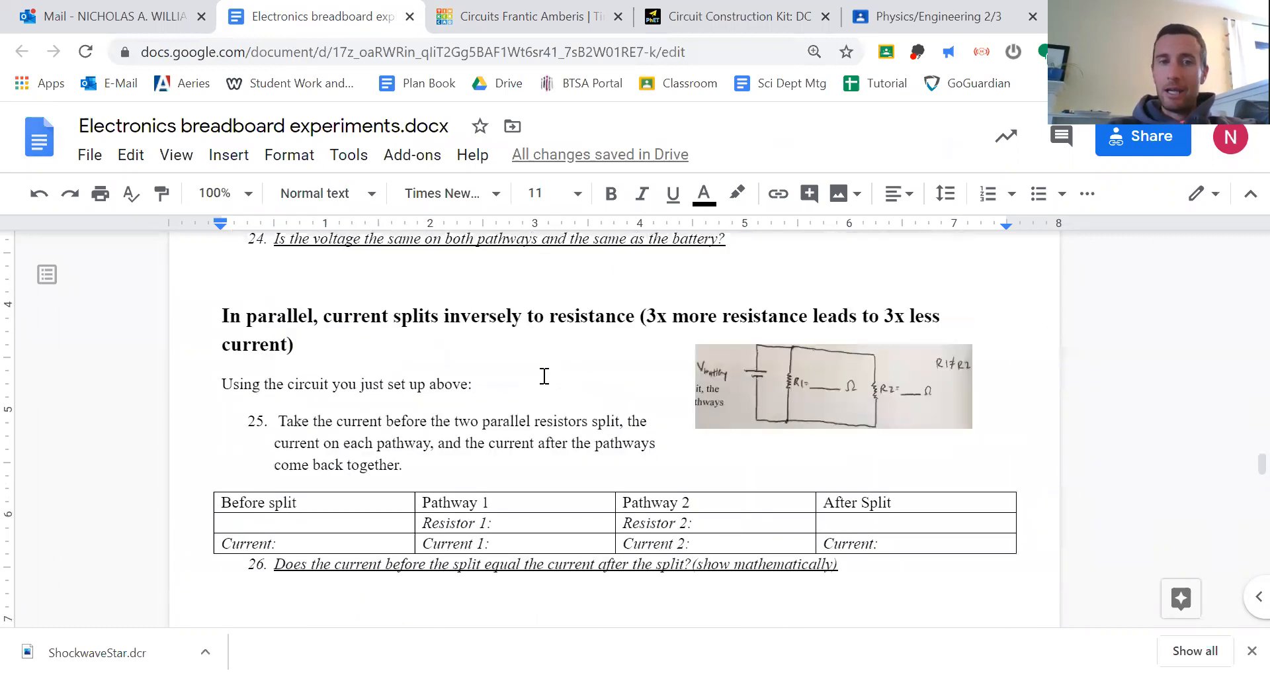
{"action": "scroll", "coordinate": [544, 376], "scroll_direction": "down", "scroll_amount": 5}
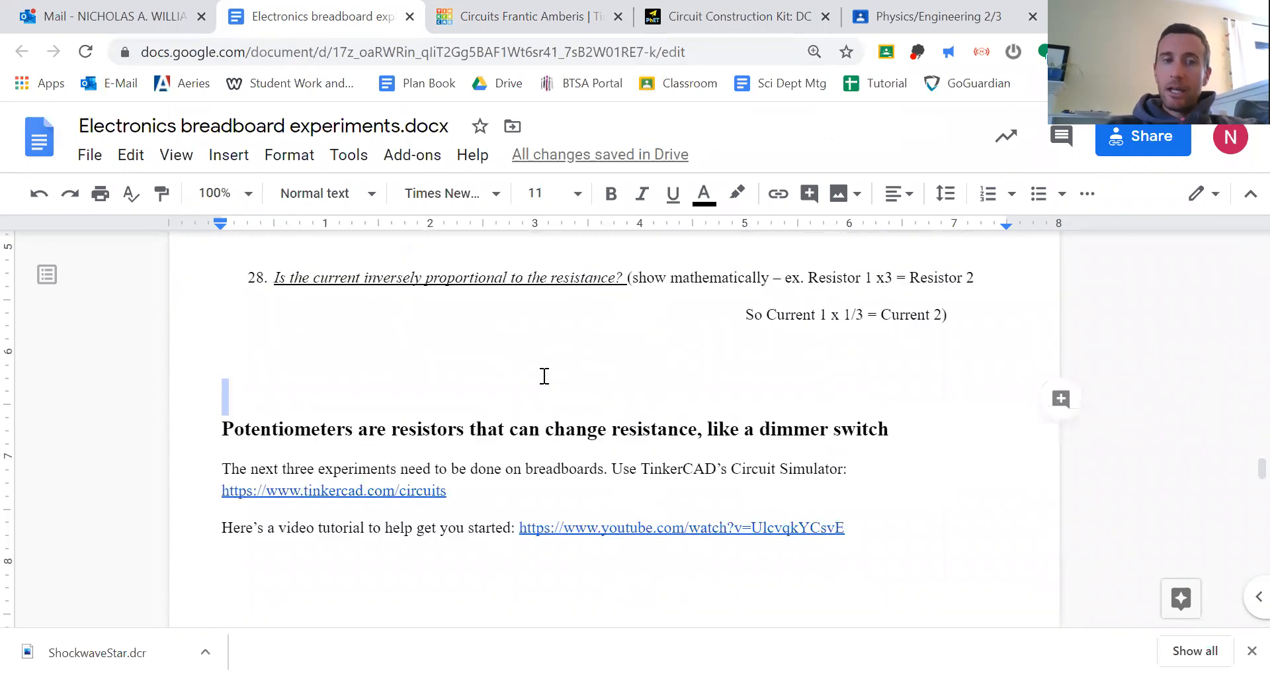
{"action": "left_click", "coordinate": [251, 298]}
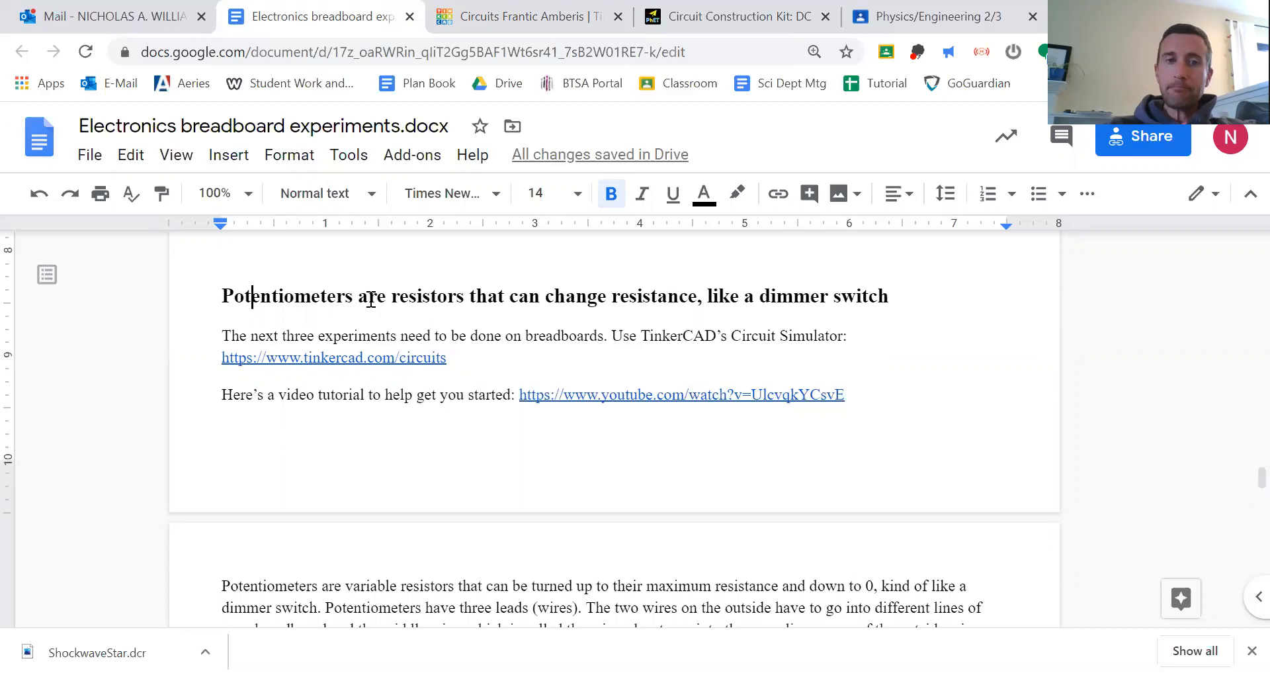
{"action": "scroll", "coordinate": [467, 425], "scroll_direction": "down", "scroll_amount": 4}
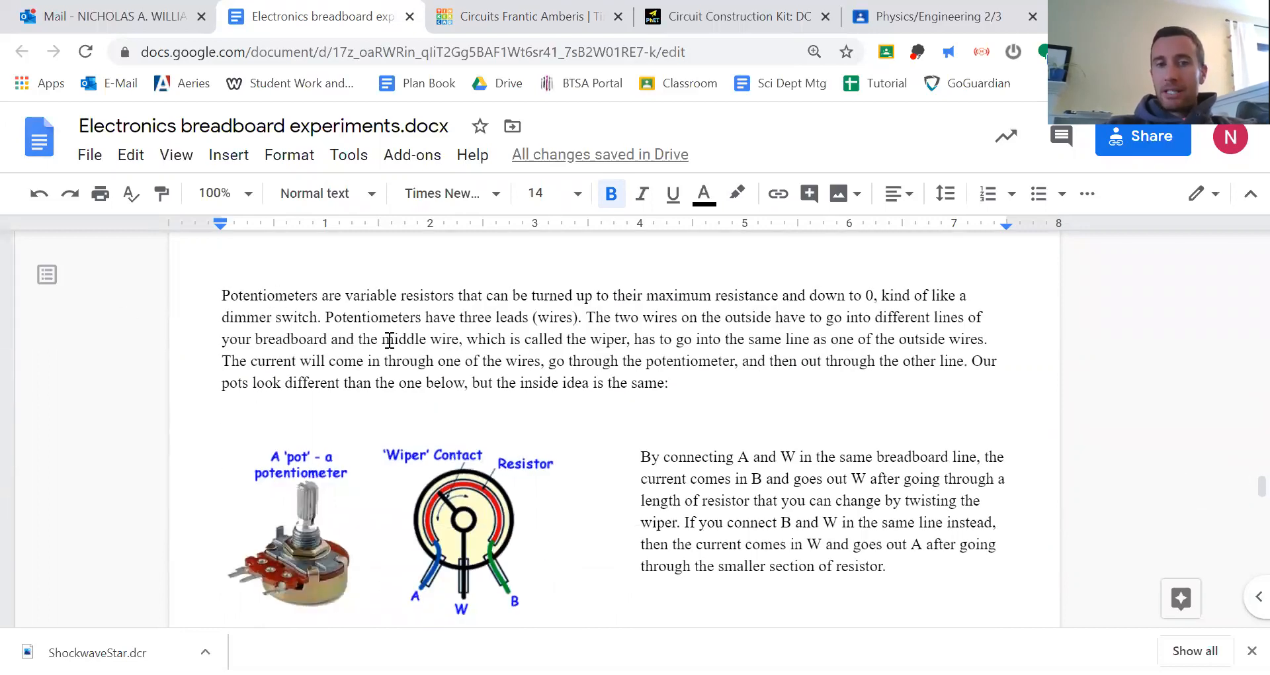
{"action": "scroll", "coordinate": [443, 368], "scroll_direction": "down", "scroll_amount": 3}
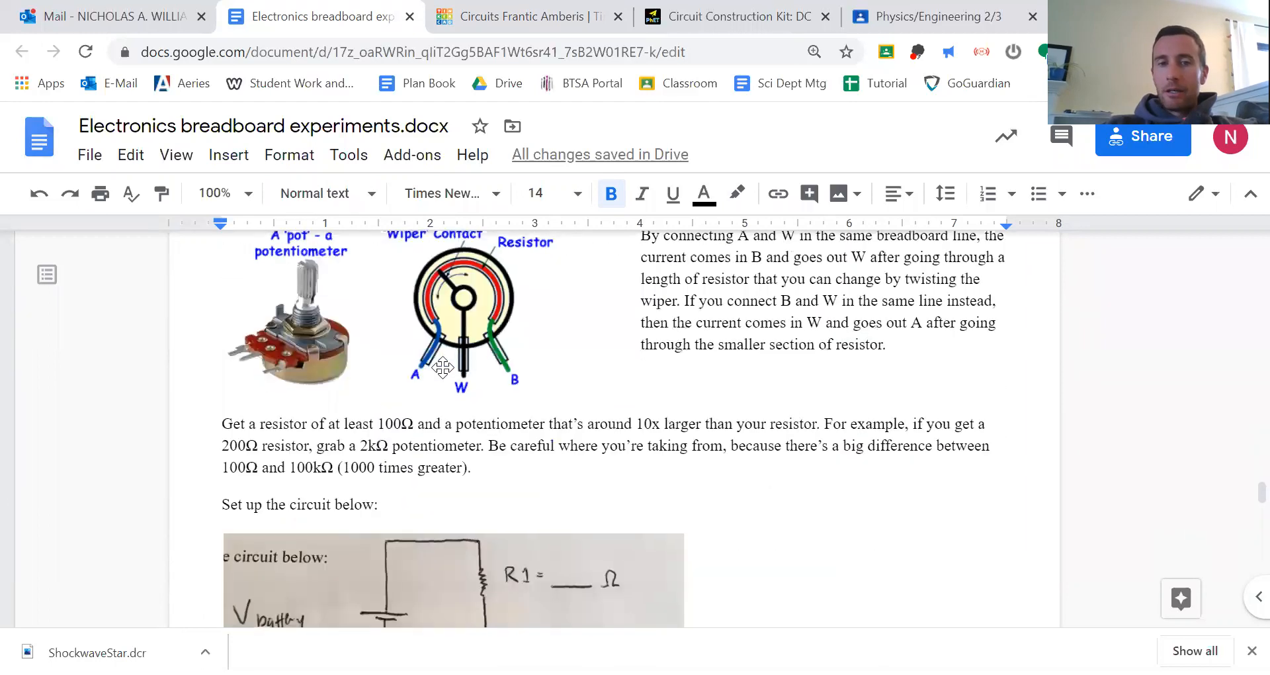
{"action": "scroll", "coordinate": [442, 367], "scroll_direction": "up", "scroll_amount": 1}
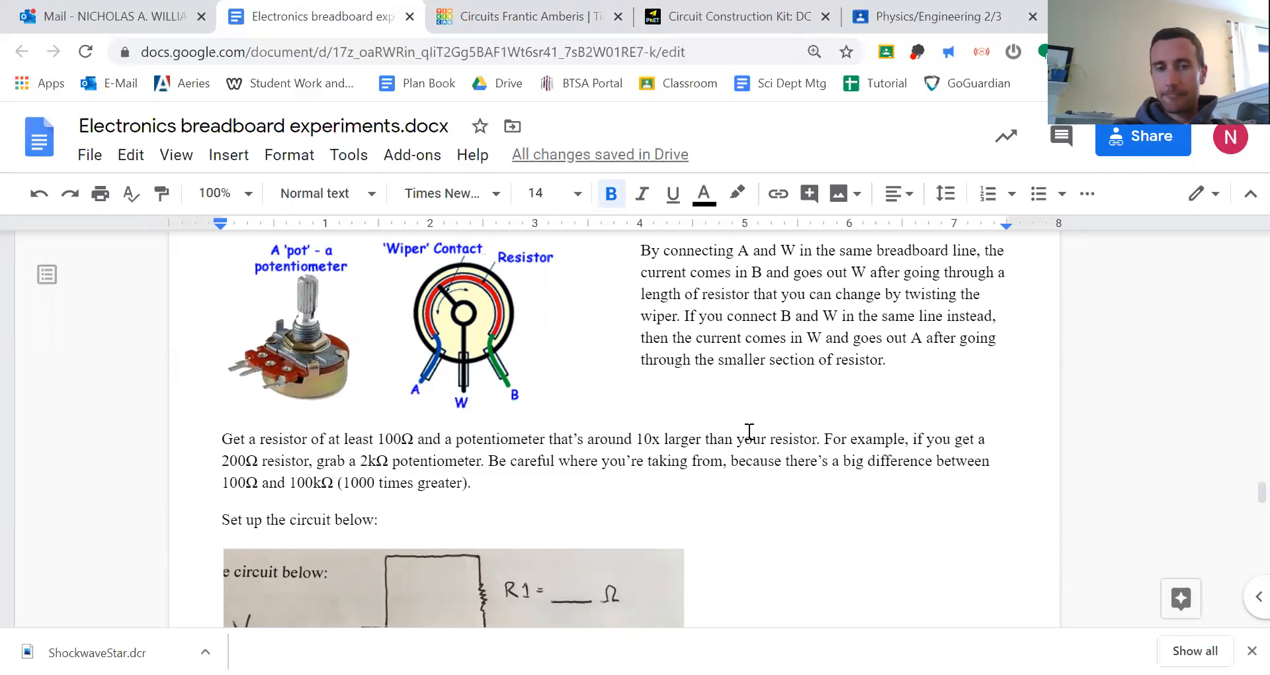
{"action": "scroll", "coordinate": [751, 434], "scroll_direction": "down", "scroll_amount": 3}
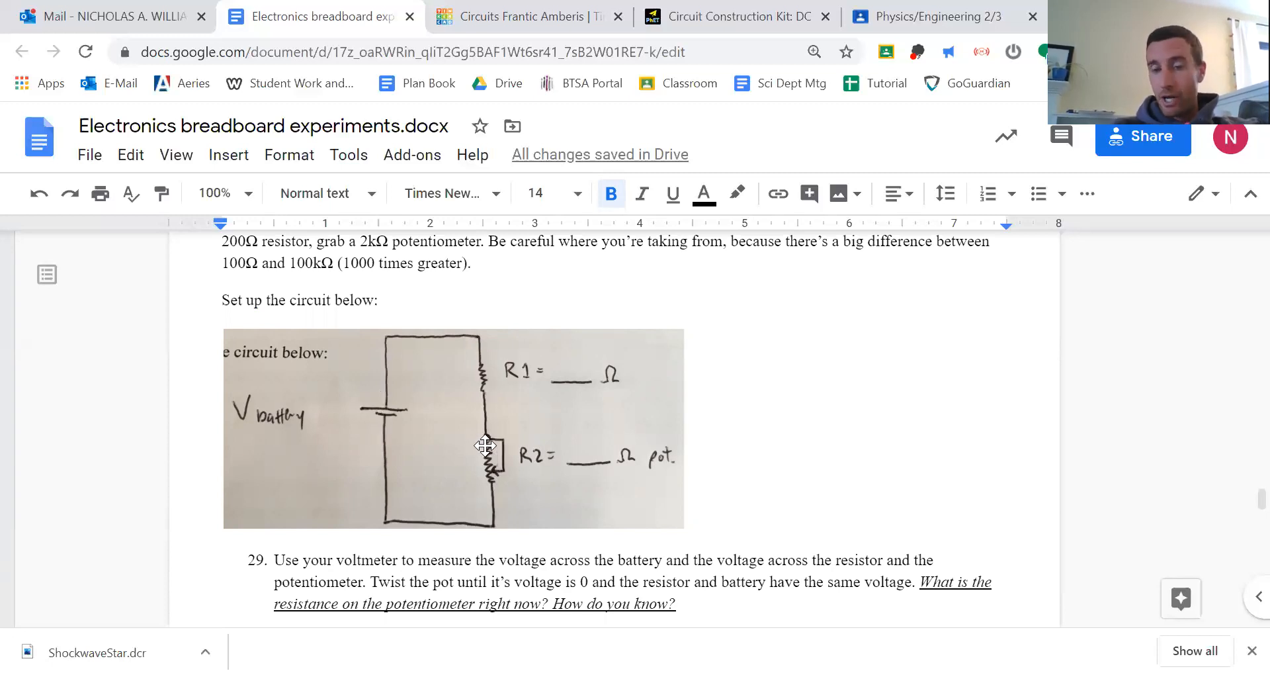
{"action": "scroll", "coordinate": [486, 444], "scroll_direction": "up", "scroll_amount": 1}
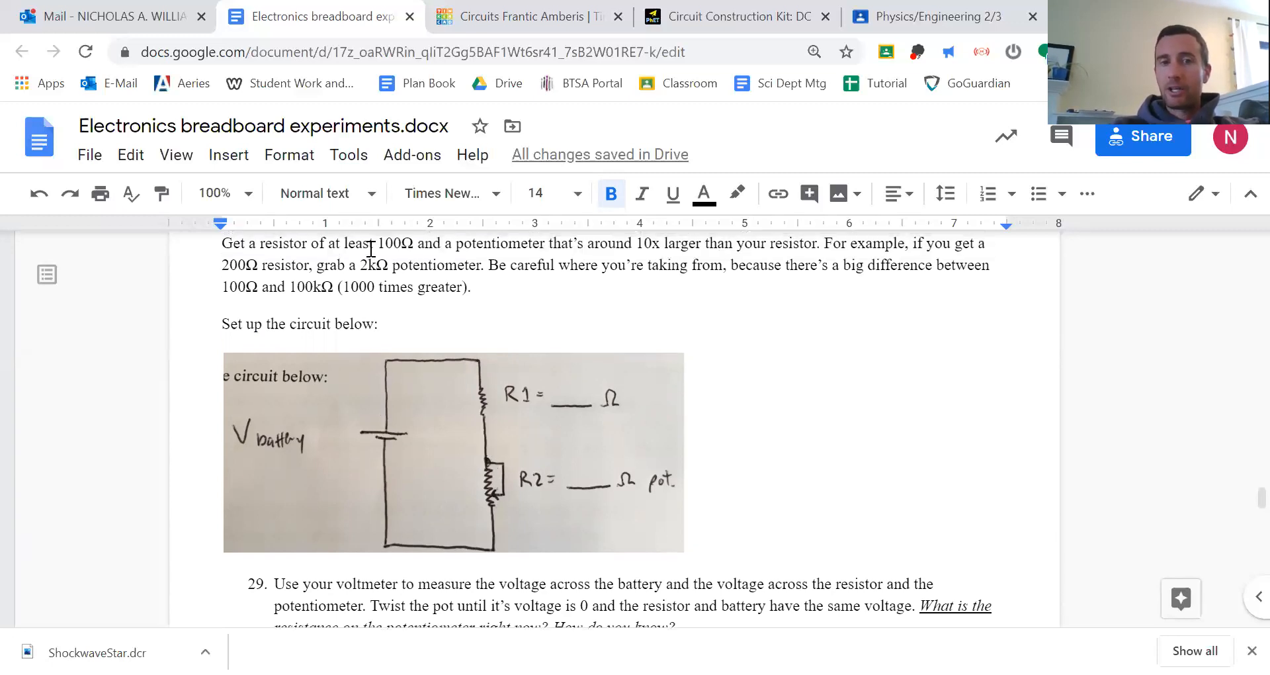
{"action": "left_click_drag", "start_coordinate": [372, 248], "coordinate": [418, 248]}
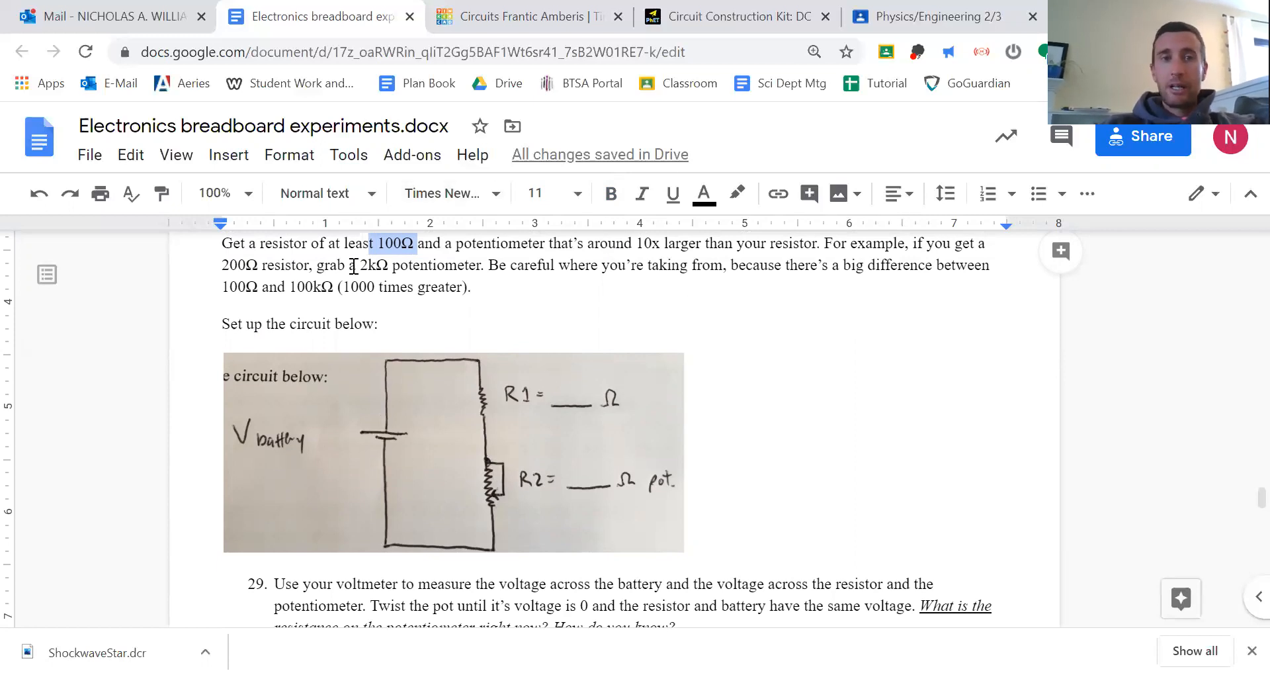
Switch back to Tinkercad, place a resistor in column i spanning rows 6 to 10, and set its resistance to 100 Ω.
{"action": "key", "text": "ctrl+Tab"}
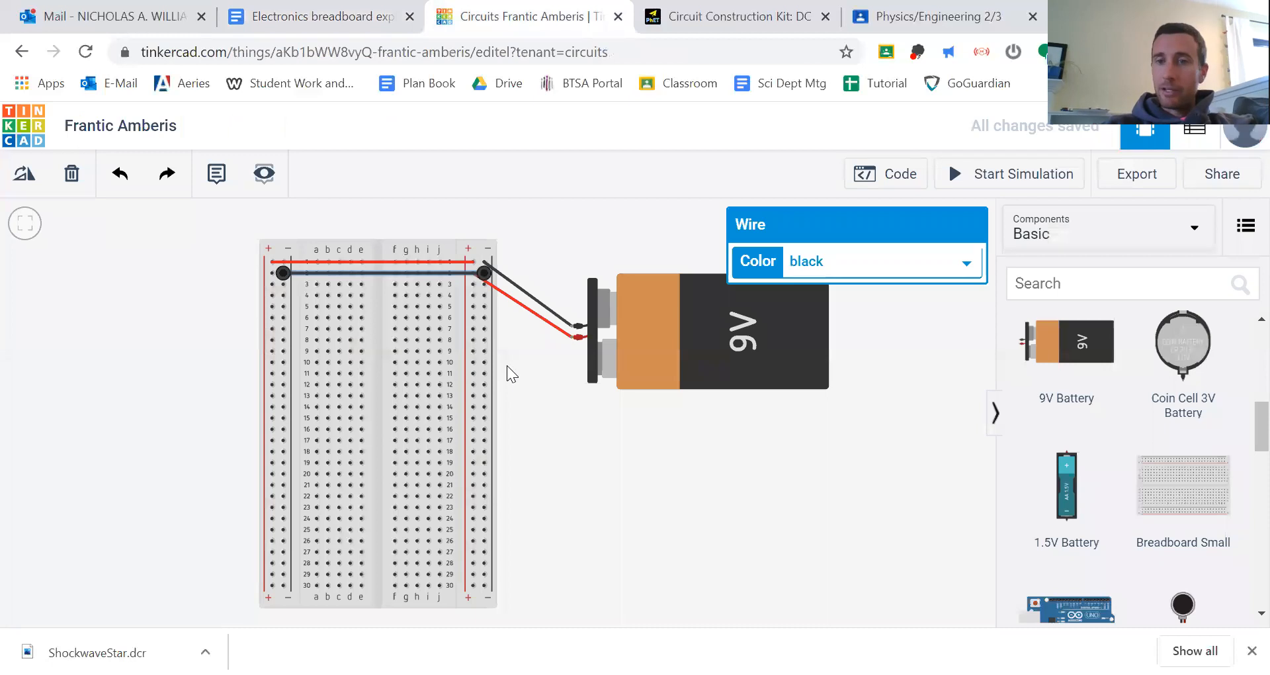
{"action": "scroll", "coordinate": [1101, 458], "scroll_direction": "up", "scroll_amount": 2}
{"action": "scroll", "coordinate": [1101, 457], "scroll_direction": "up", "scroll_amount": 5}
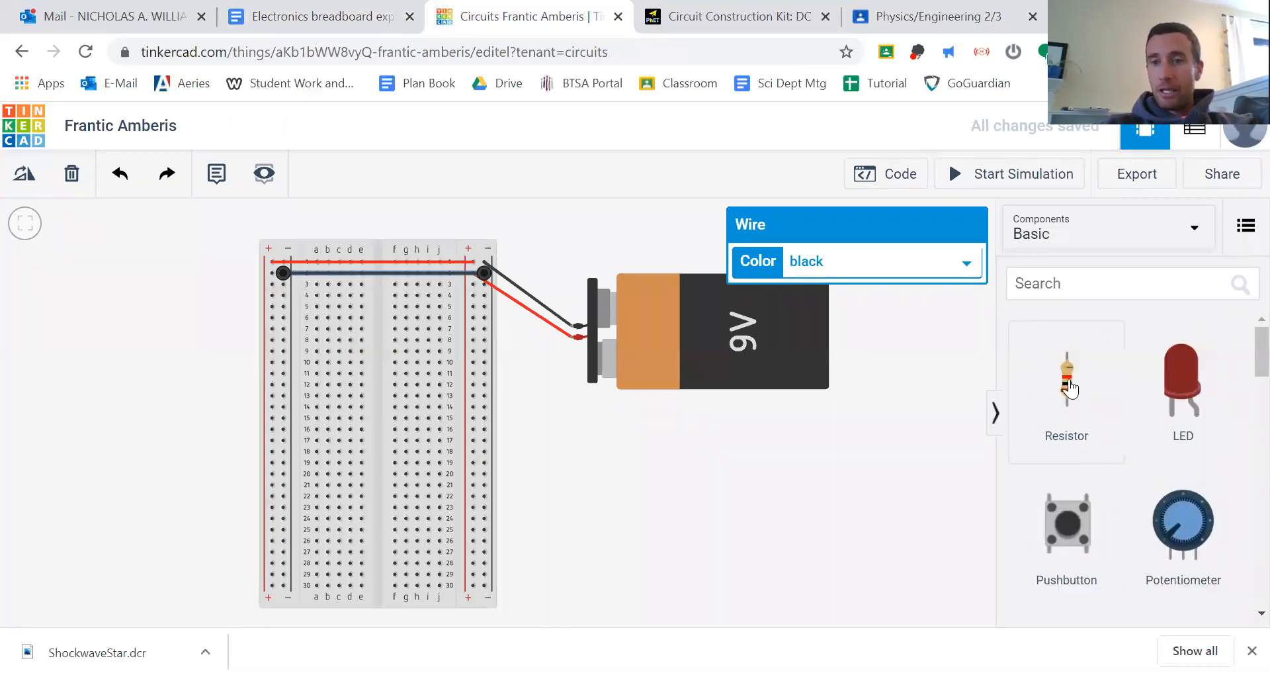
{"action": "left_click", "coordinate": [1069, 387]}
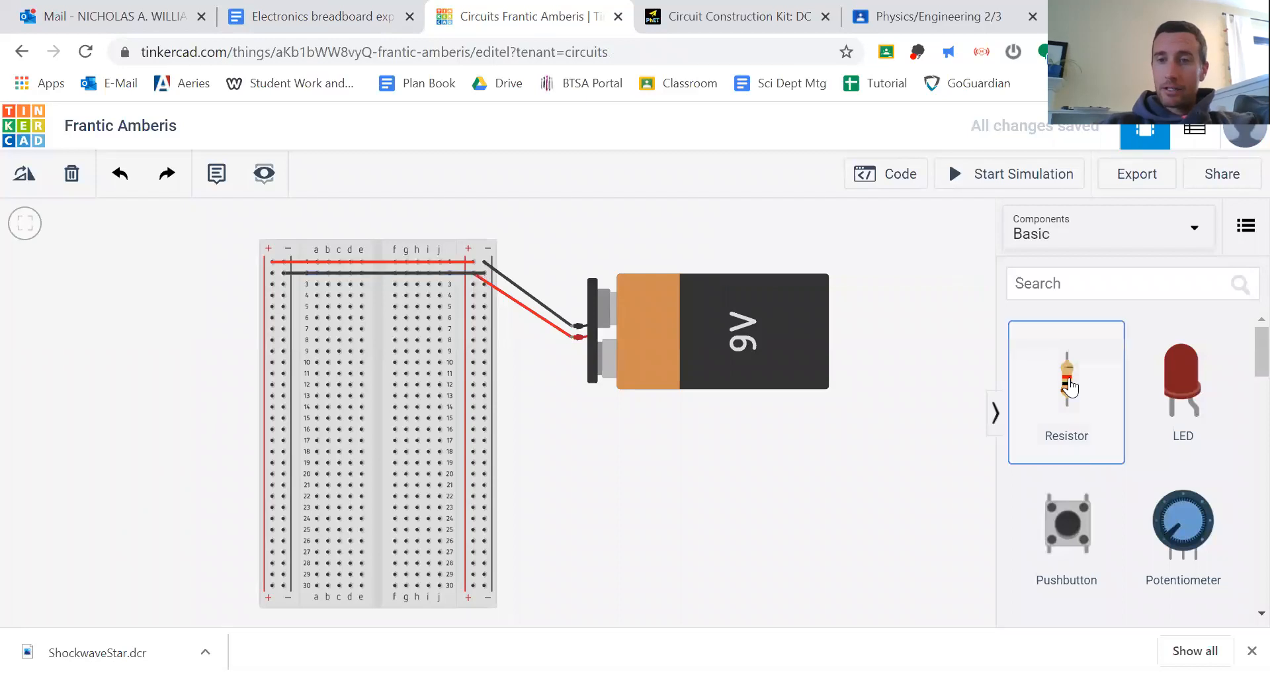
{"action": "left_click_drag", "start_coordinate": [1069, 387], "coordinate": [433, 349]}
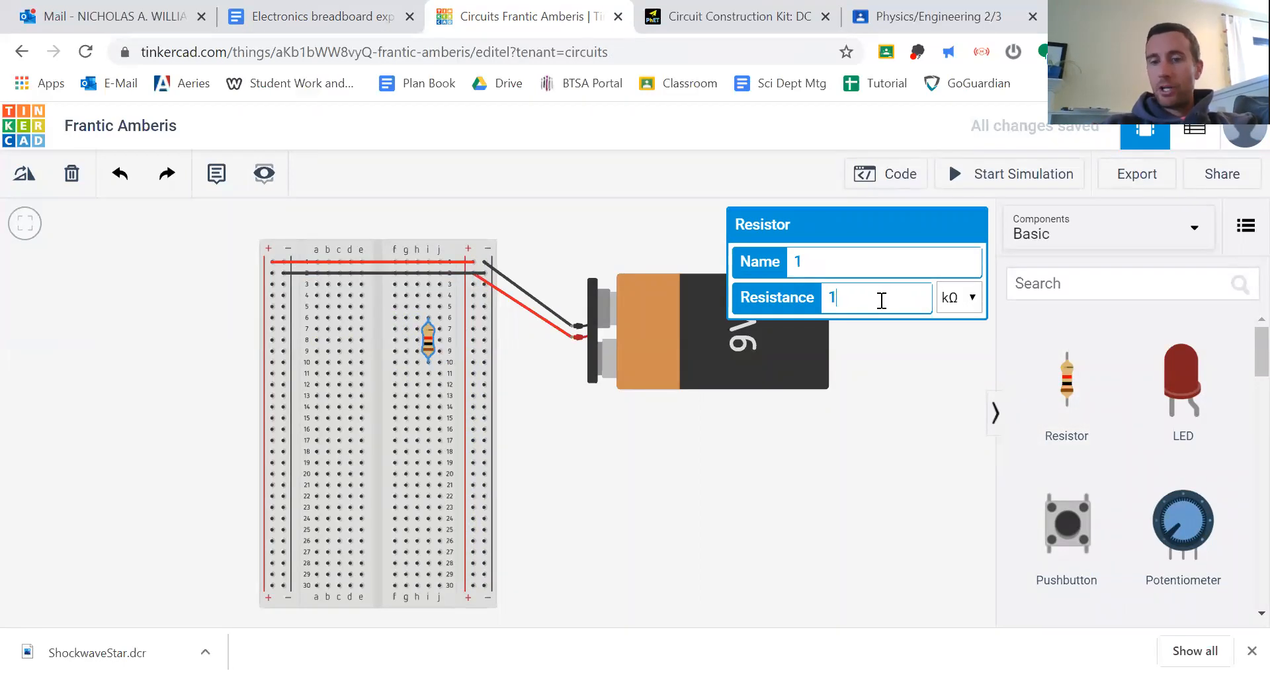
{"action": "type", "text": "00"}
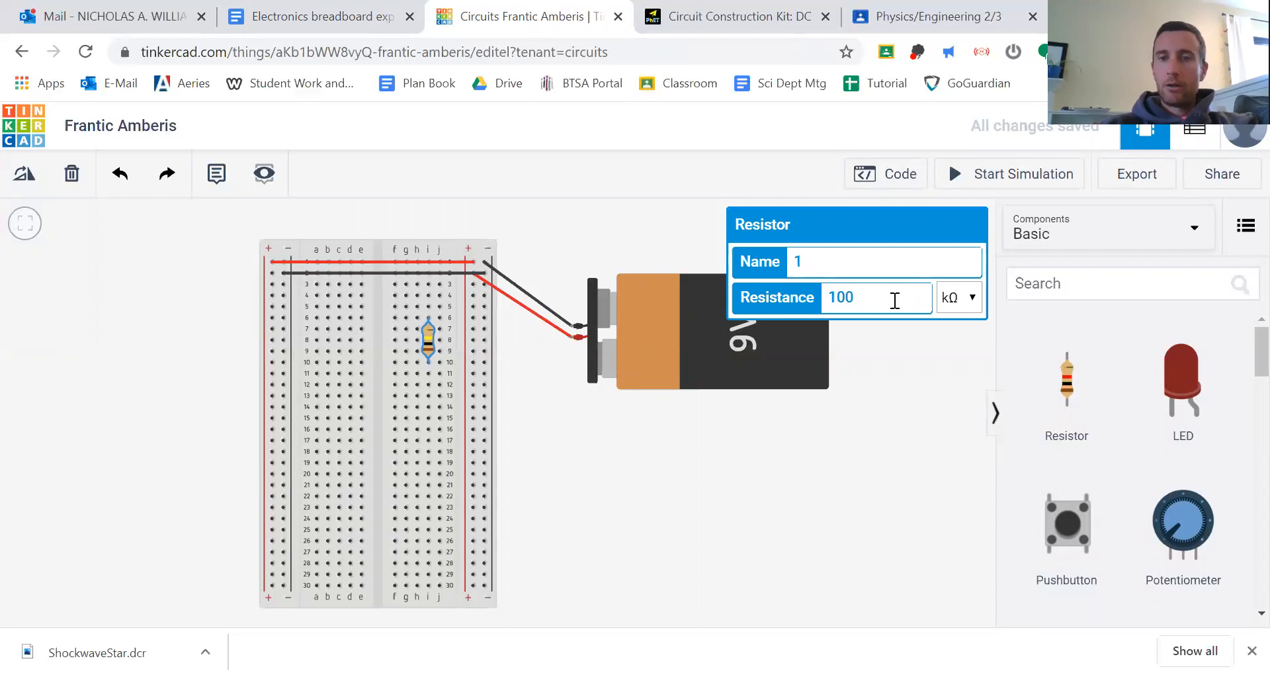
{"action": "left_click", "coordinate": [952, 297]}
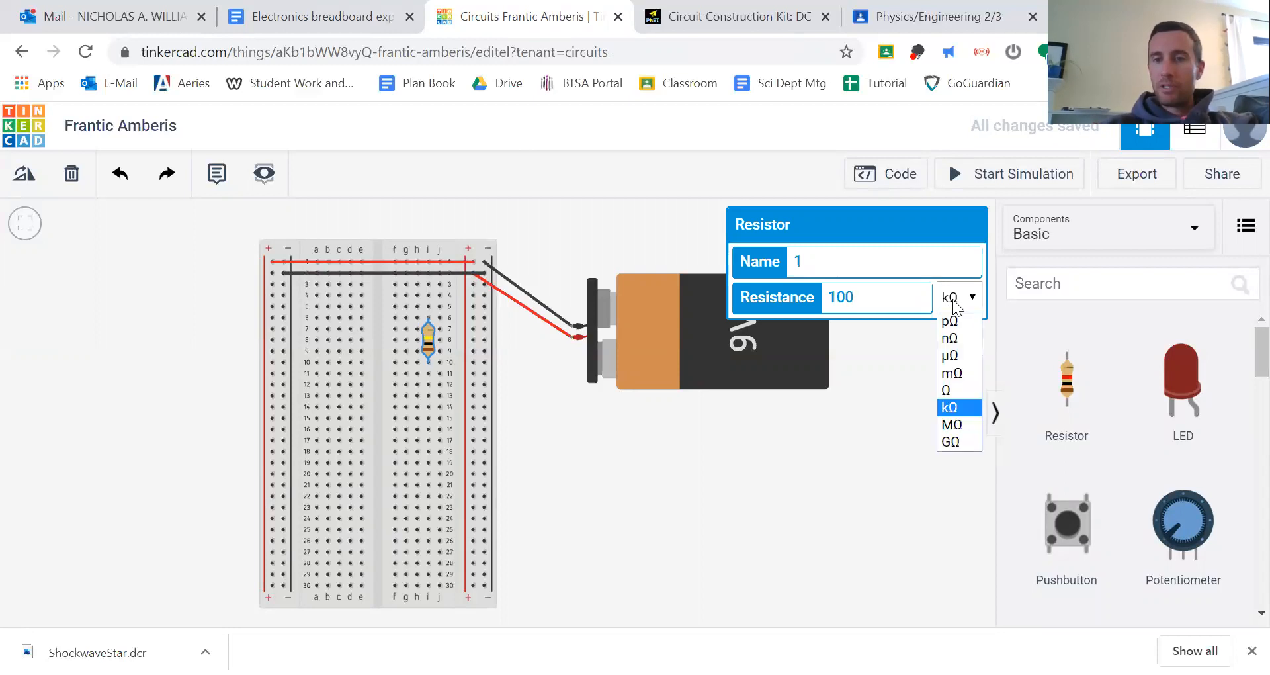
{"action": "left_click", "coordinate": [965, 398]}
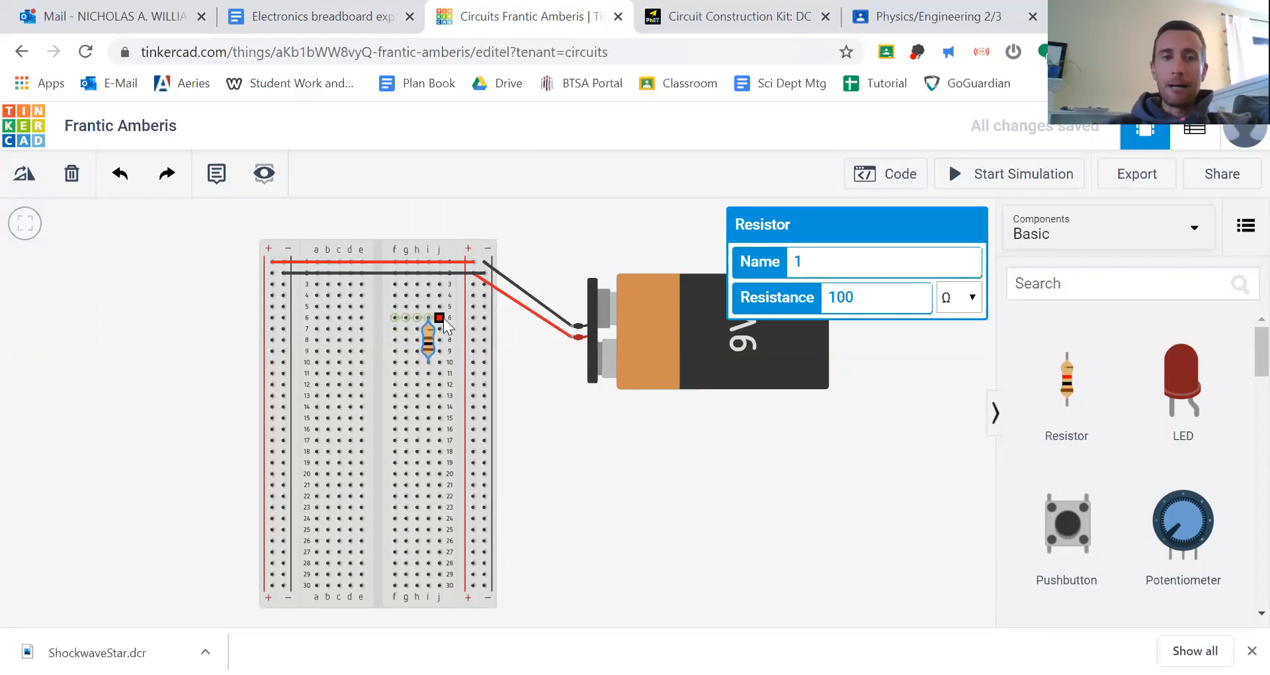
Wire hole j6 beside the resistor to row 6 of the nearest positive rail and color the wire red.
{"action": "left_click", "coordinate": [440, 319]}
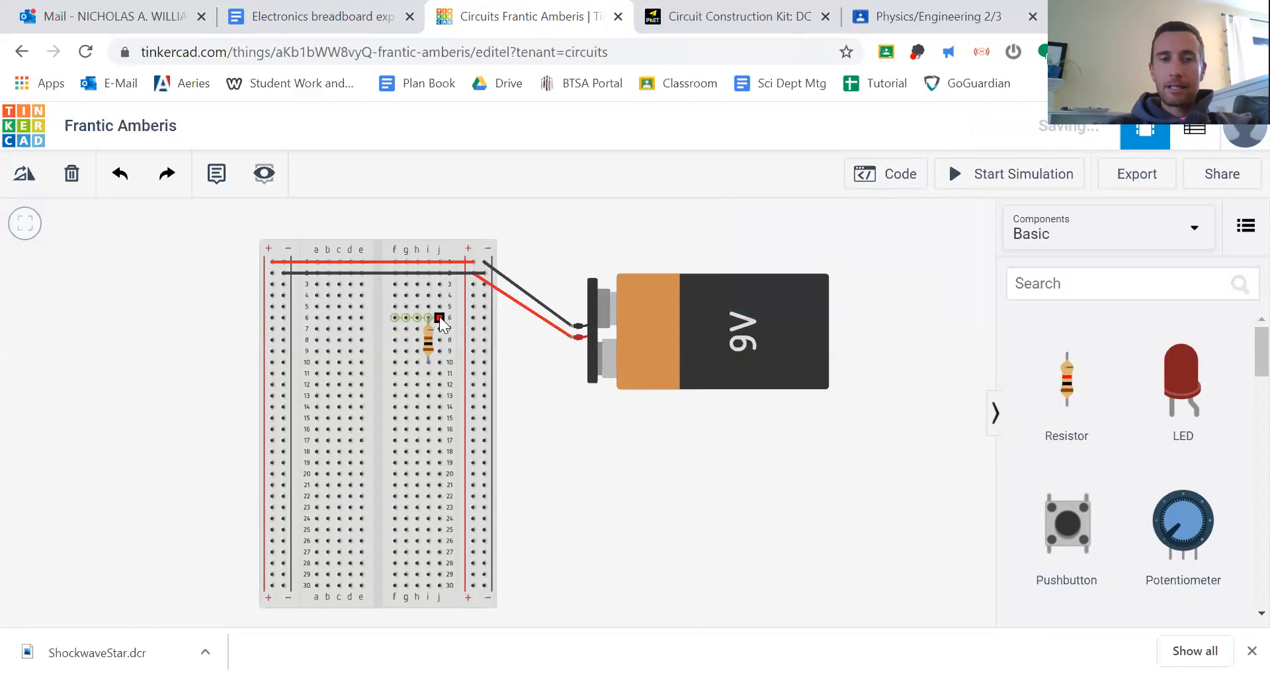
{"action": "left_click", "coordinate": [473, 318]}
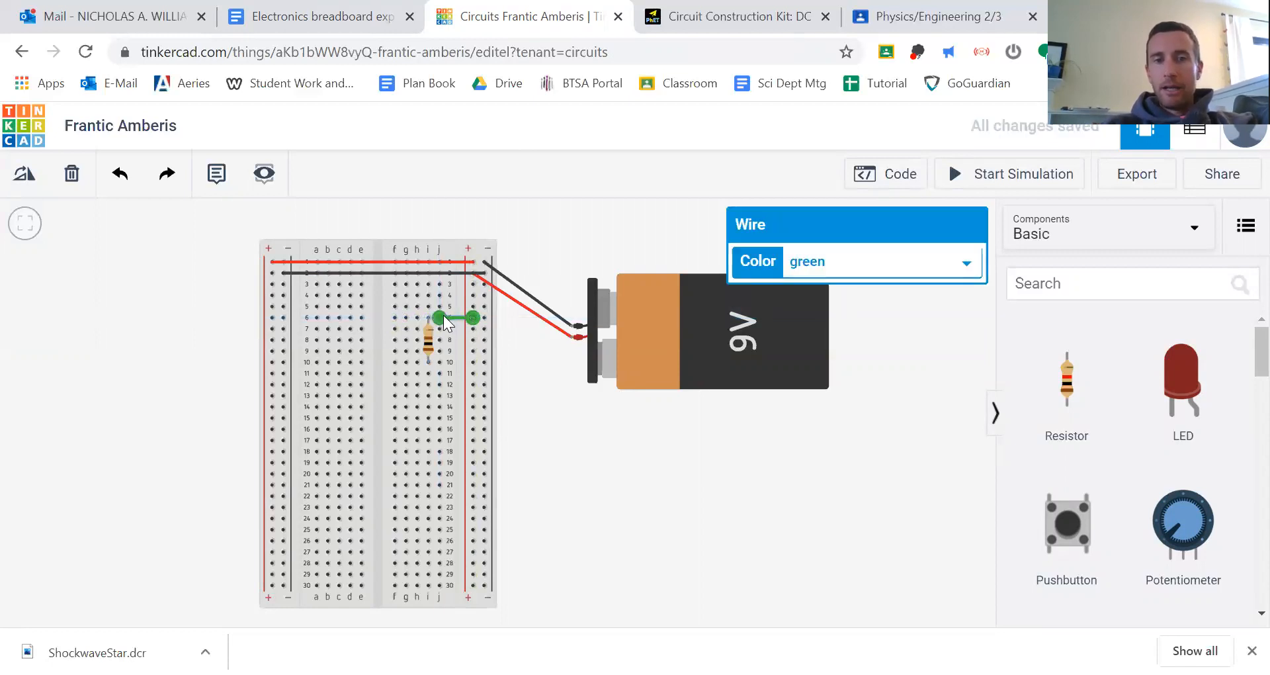
{"action": "left_click", "coordinate": [947, 270]}
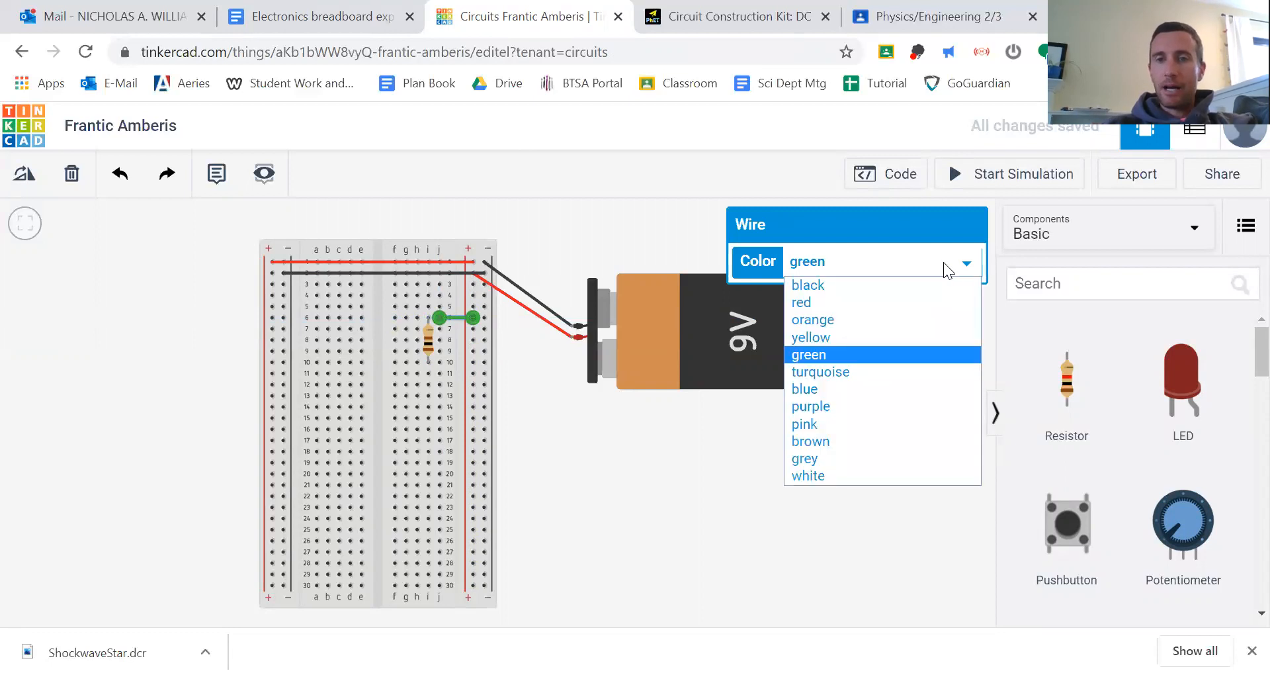
{"action": "left_click", "coordinate": [887, 302]}
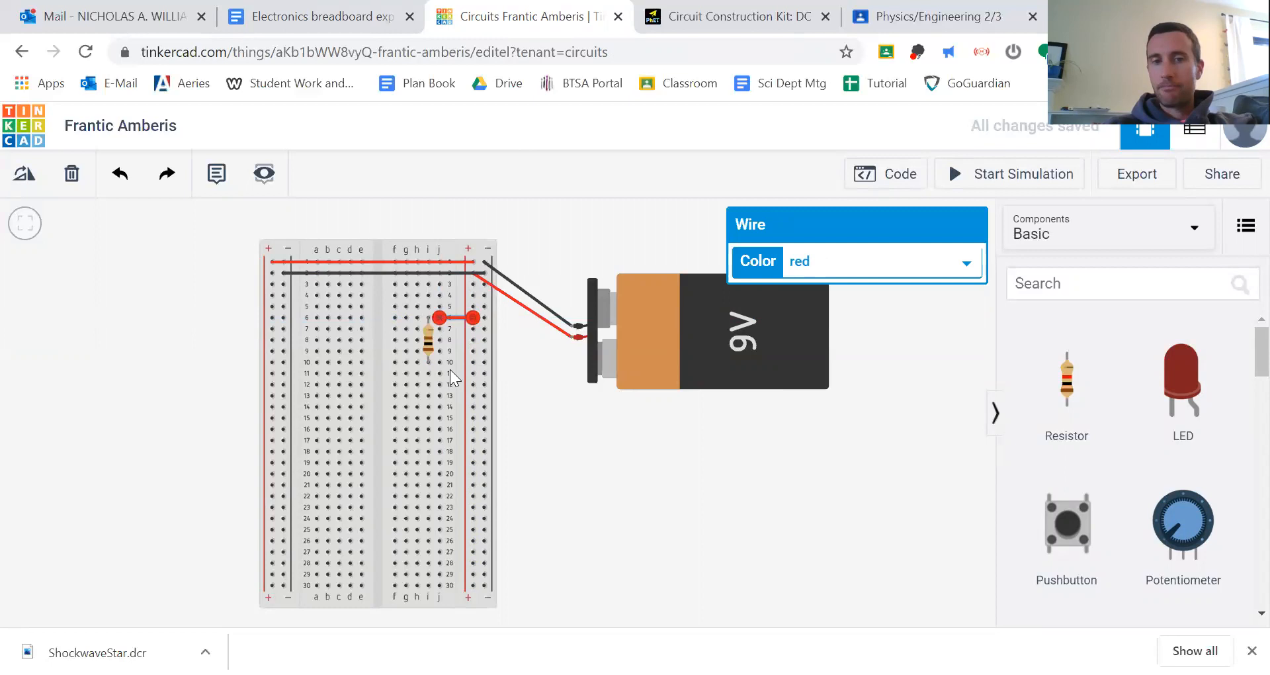
{"action": "left_click", "coordinate": [561, 408]}
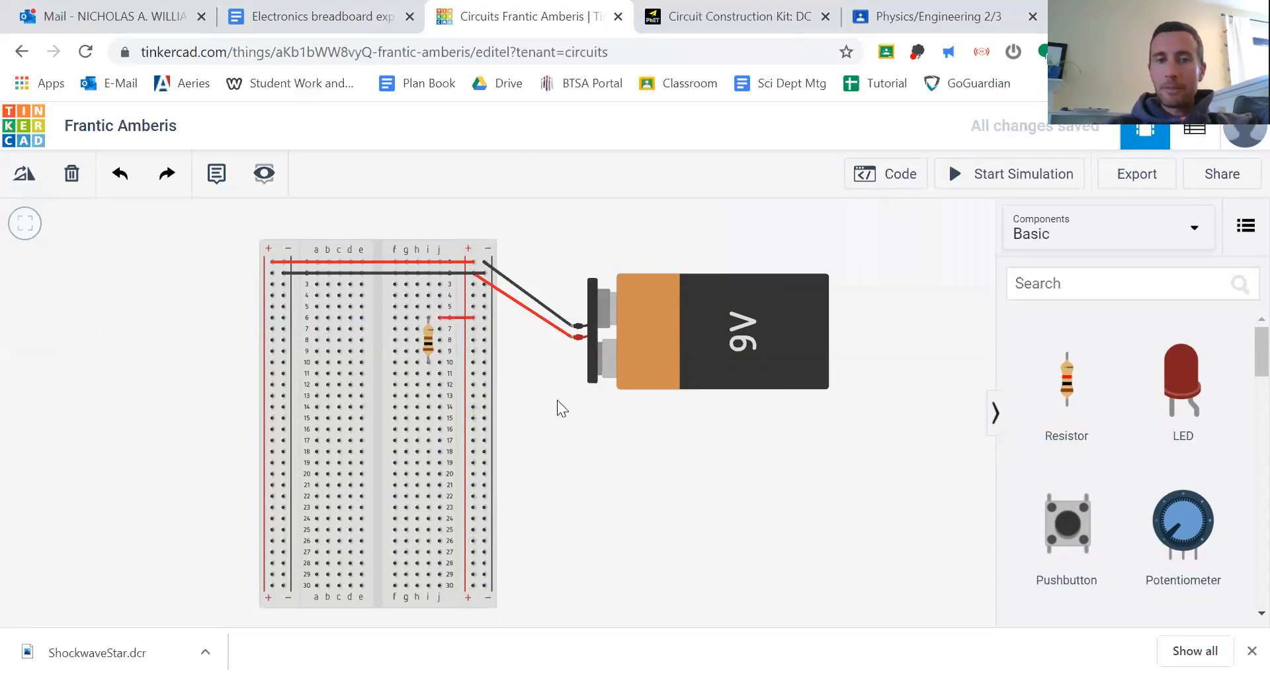
Rotate the resistor to horizontal and move it onto row 8, spanning column i to the nearest positive rail.
{"action": "left_click", "coordinate": [429, 340]}
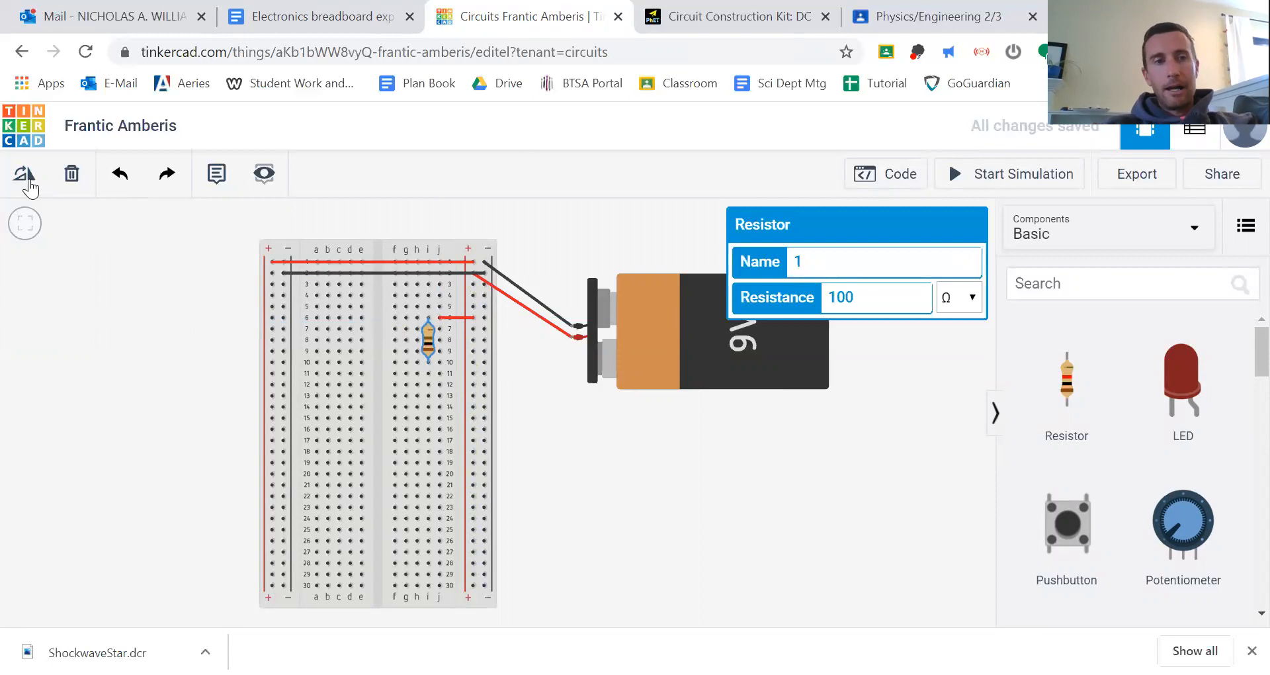
{"action": "left_click", "coordinate": [25, 174]}
{"action": "left_click", "coordinate": [25, 174]}
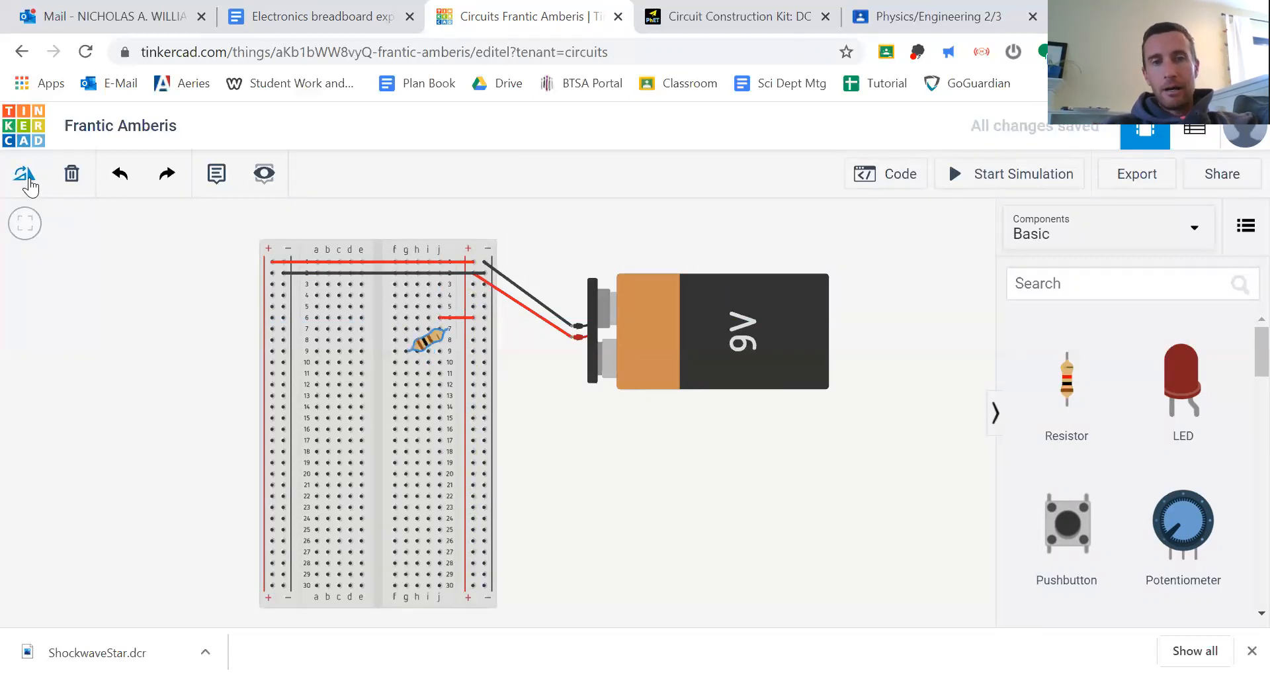
{"action": "left_click", "coordinate": [25, 174]}
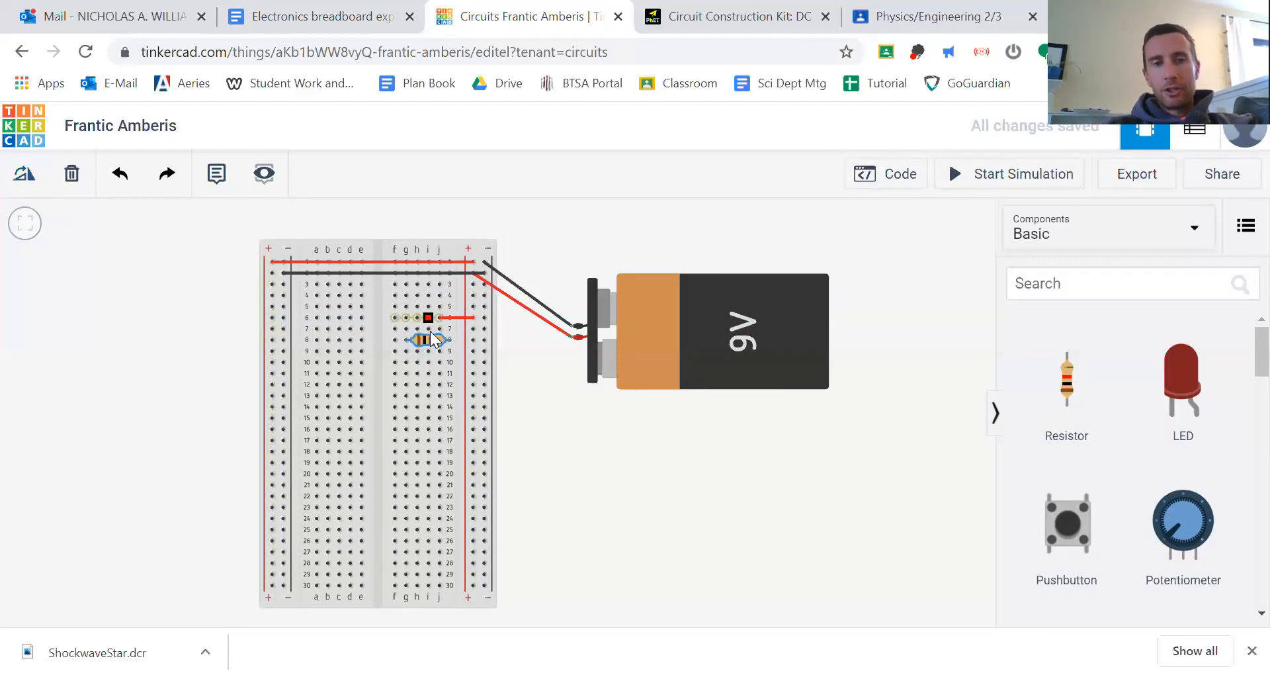
{"action": "left_click_drag", "start_coordinate": [430, 340], "coordinate": [455, 335]}
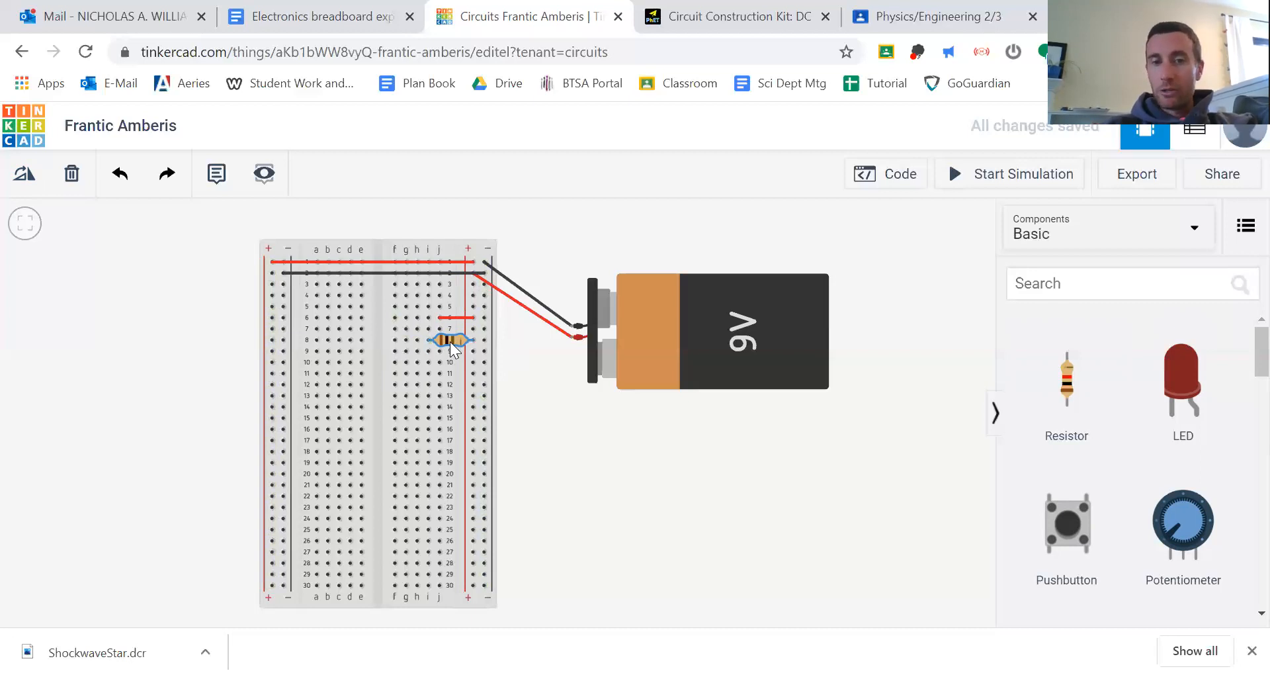
Rotate the resistor back to vertical and return it to column i, spanning rows 6 to 10.
{"action": "left_click", "coordinate": [23, 176]}
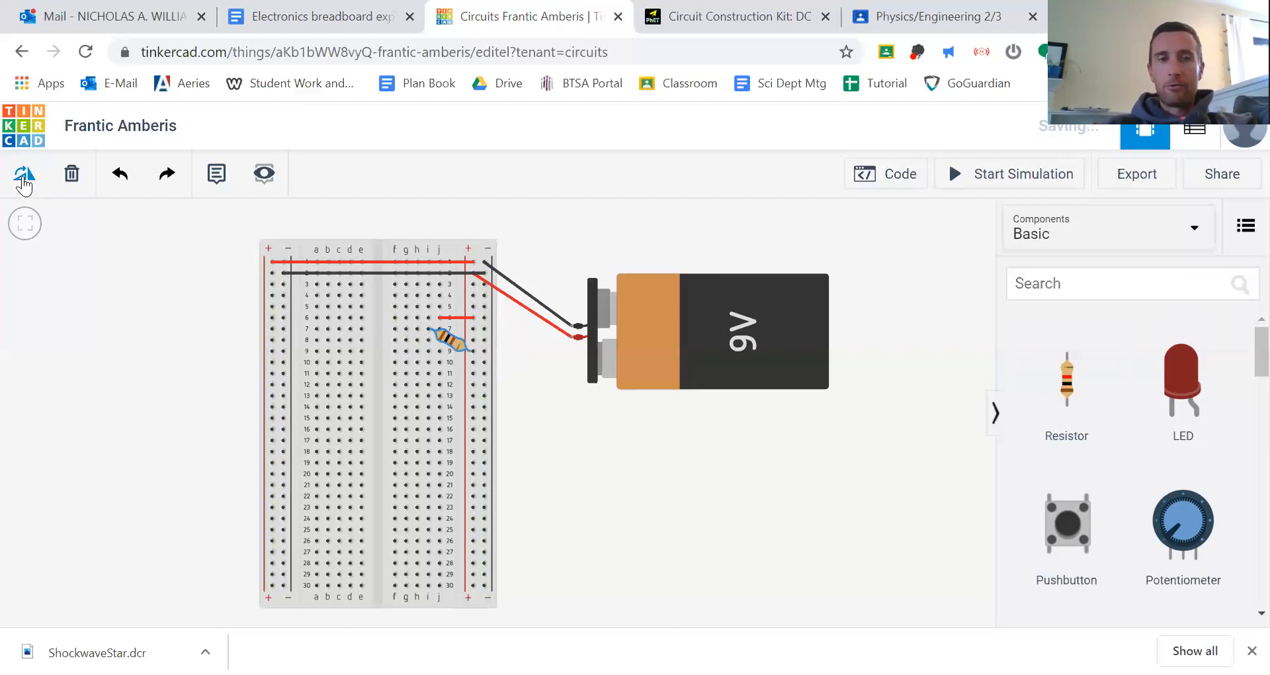
{"action": "left_click", "coordinate": [23, 177]}
{"action": "left_click", "coordinate": [24, 177]}
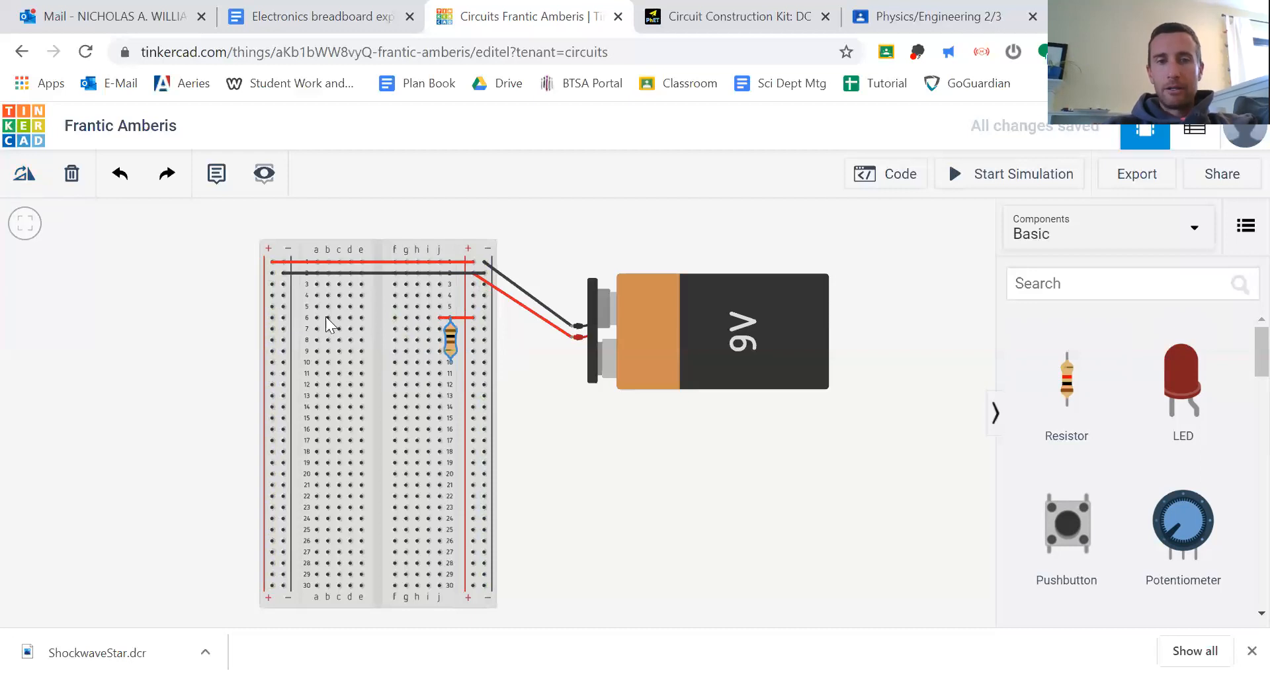
{"action": "left_click_drag", "start_coordinate": [450, 340], "coordinate": [428, 341]}
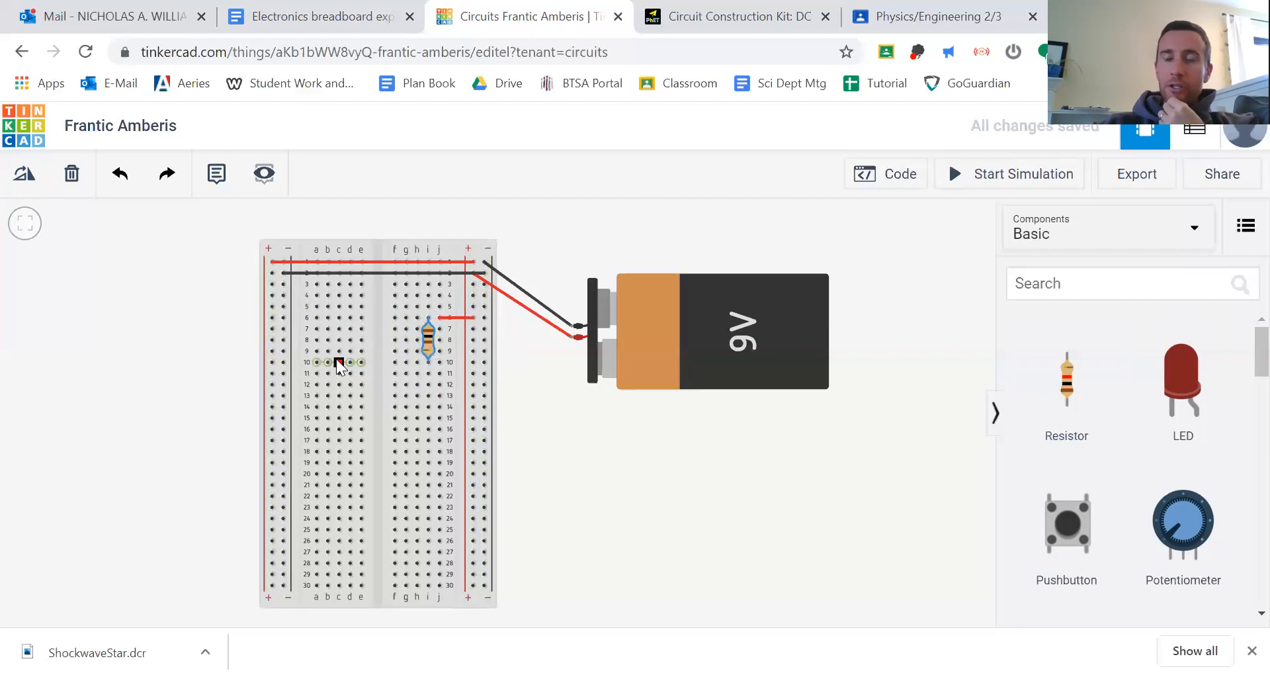
Place a potentiometer on the breadboard and rotate it 90° clockwise so its three terminals sit in column d, rows 18 to 20.
{"action": "left_click", "coordinate": [1208, 523]}
{"action": "left_click_drag", "start_coordinate": [1207, 522], "coordinate": [417, 415]}
{"action": "left_click_drag", "start_coordinate": [338, 347], "coordinate": [347, 458]}
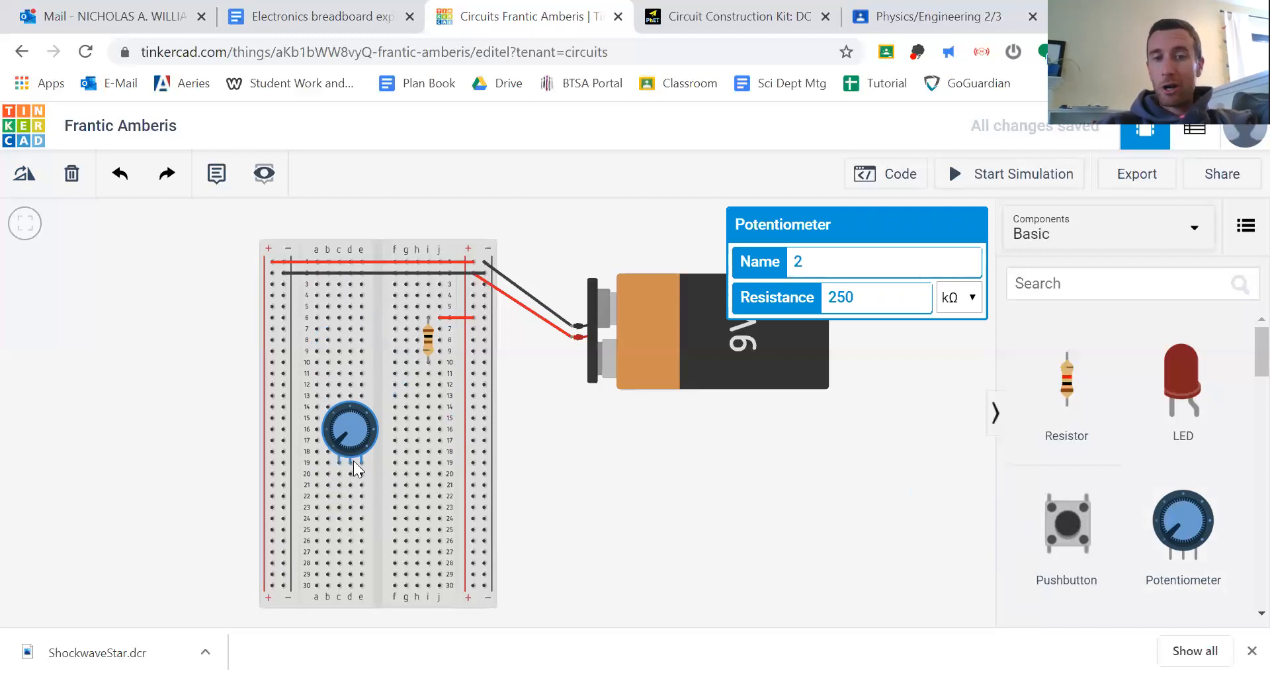
{"action": "left_click", "coordinate": [27, 180]}
{"action": "left_click", "coordinate": [27, 180]}
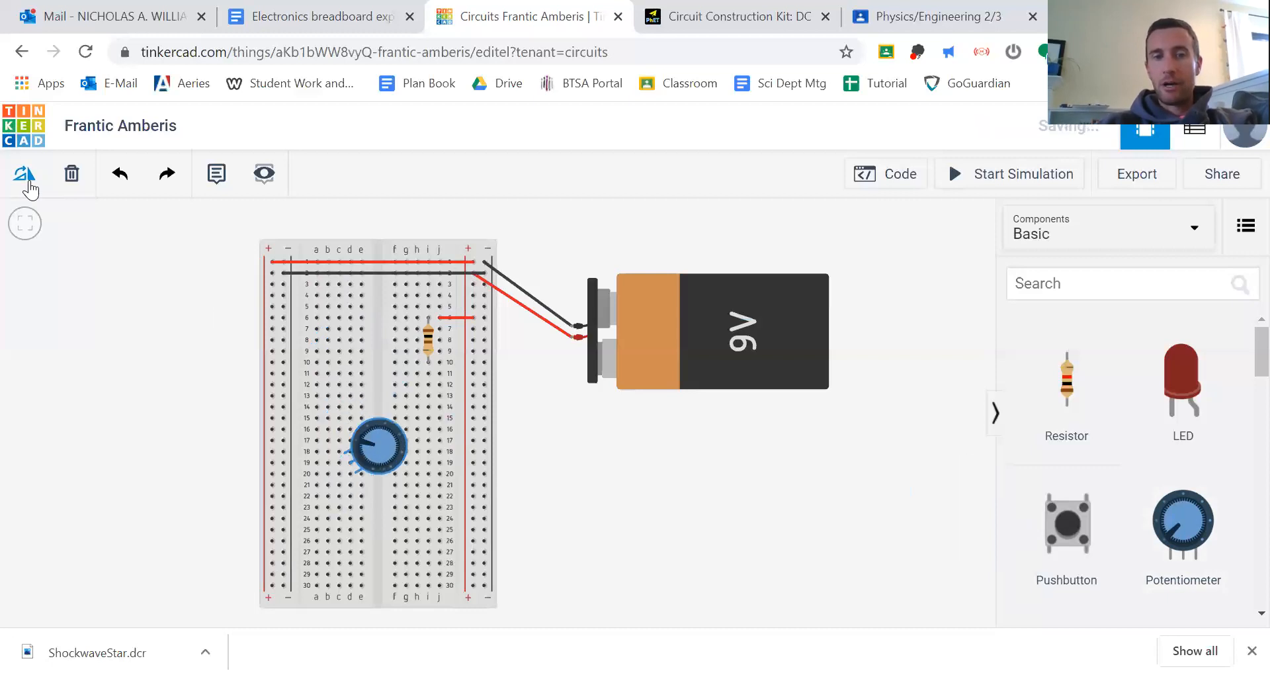
{"action": "left_click", "coordinate": [26, 180]}
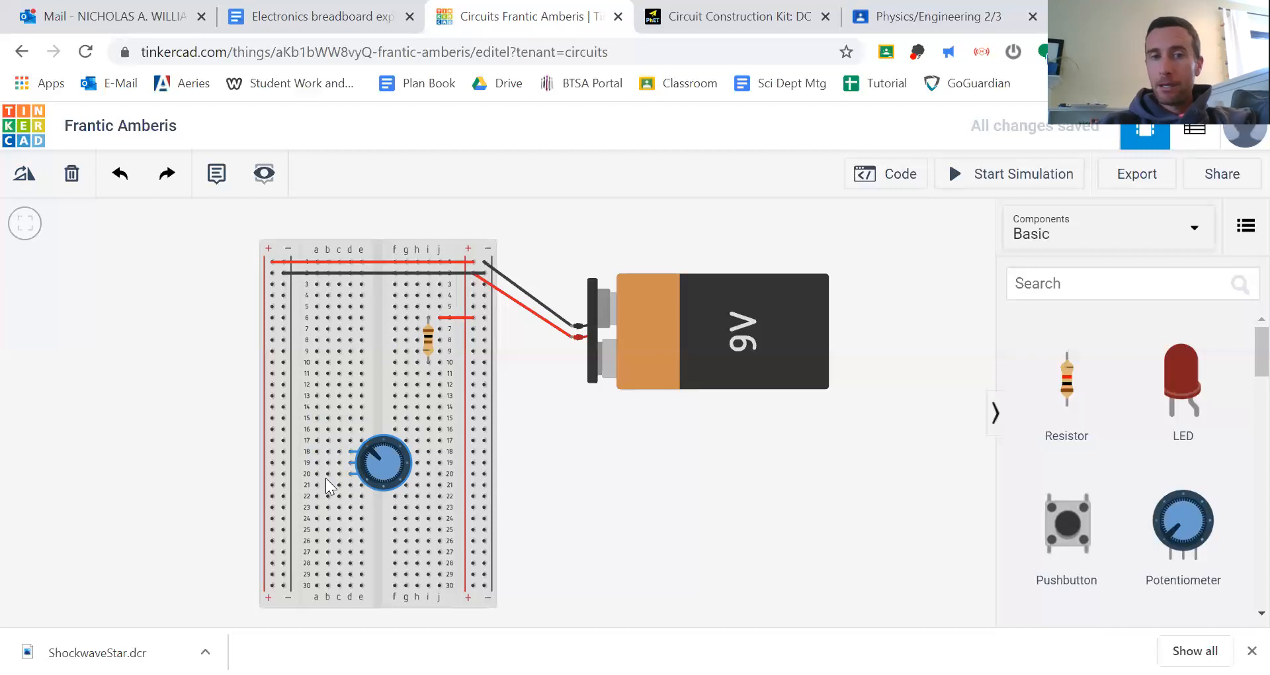
Wire hole g10 on the resistor's lower row to hole c19 on the potentiometer's wiper row.
{"action": "left_click", "coordinate": [404, 362]}
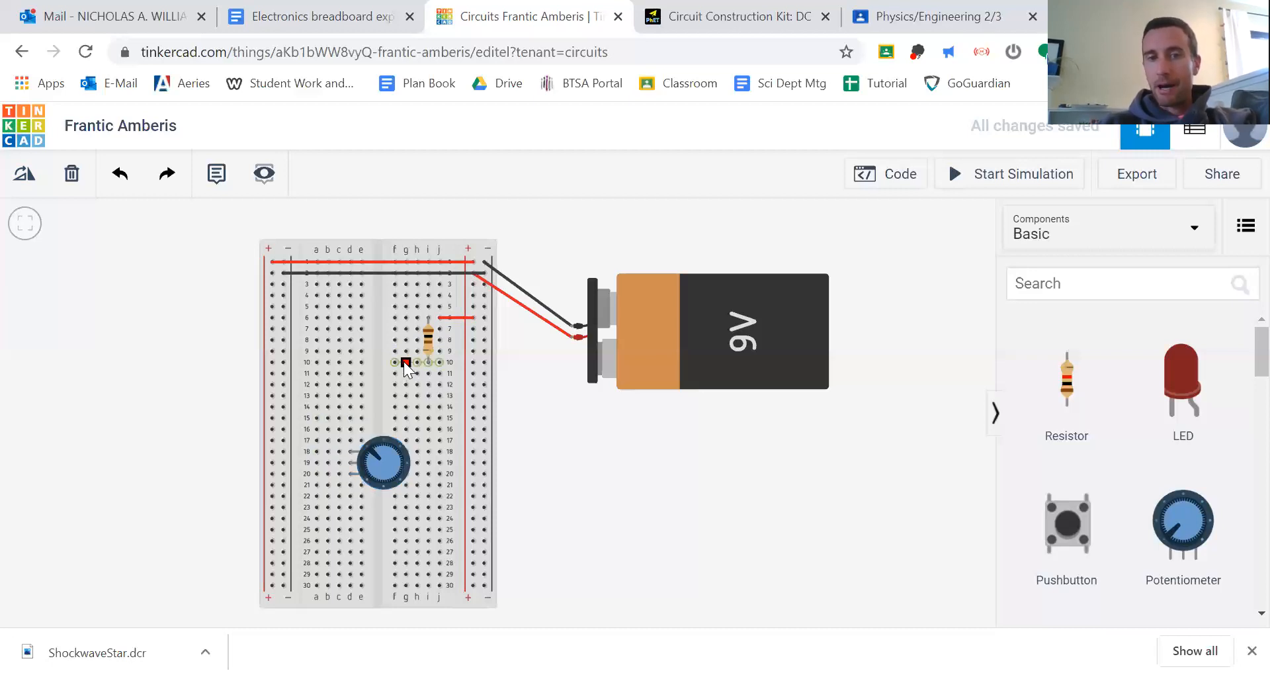
{"action": "left_click", "coordinate": [340, 460]}
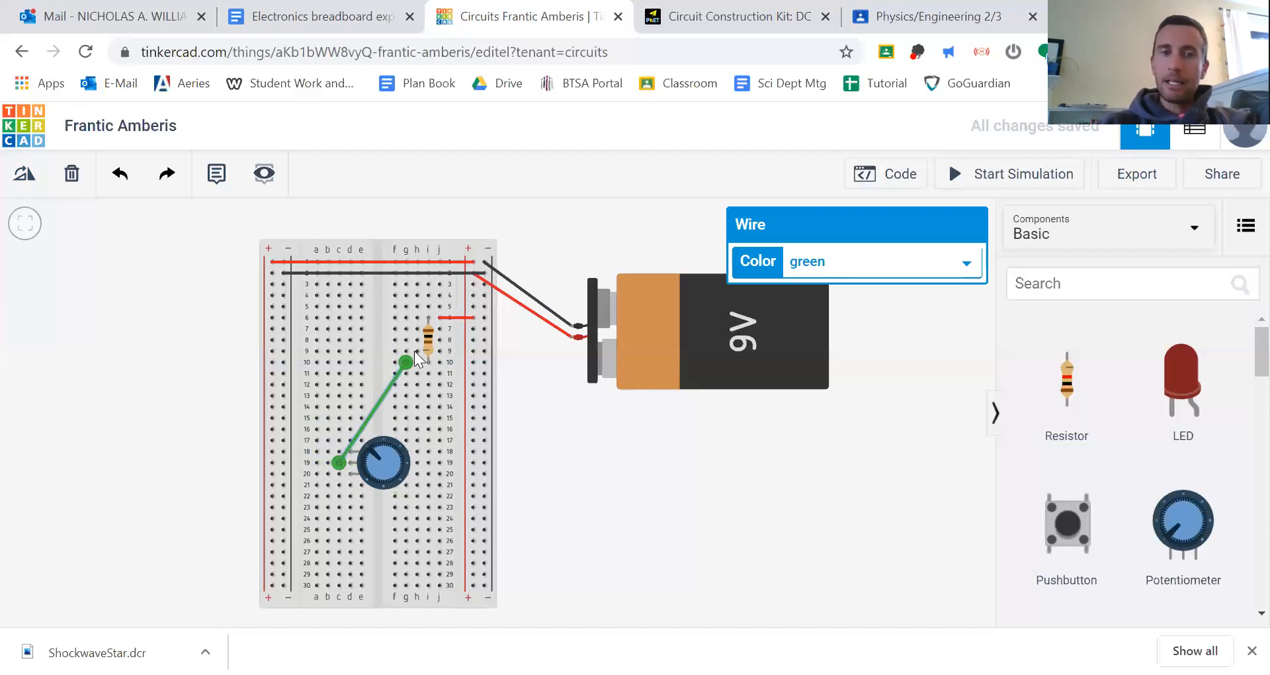
{"action": "left_click", "coordinate": [325, 472]}
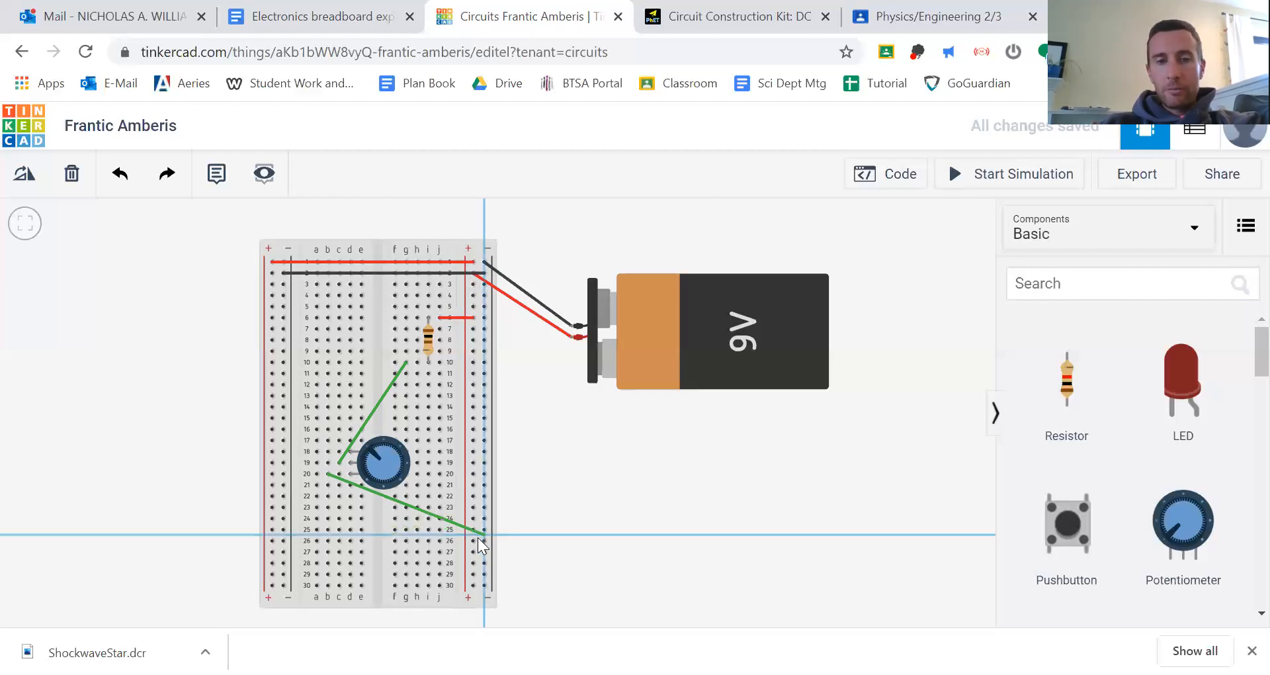
{"action": "left_click", "coordinate": [482, 530]}
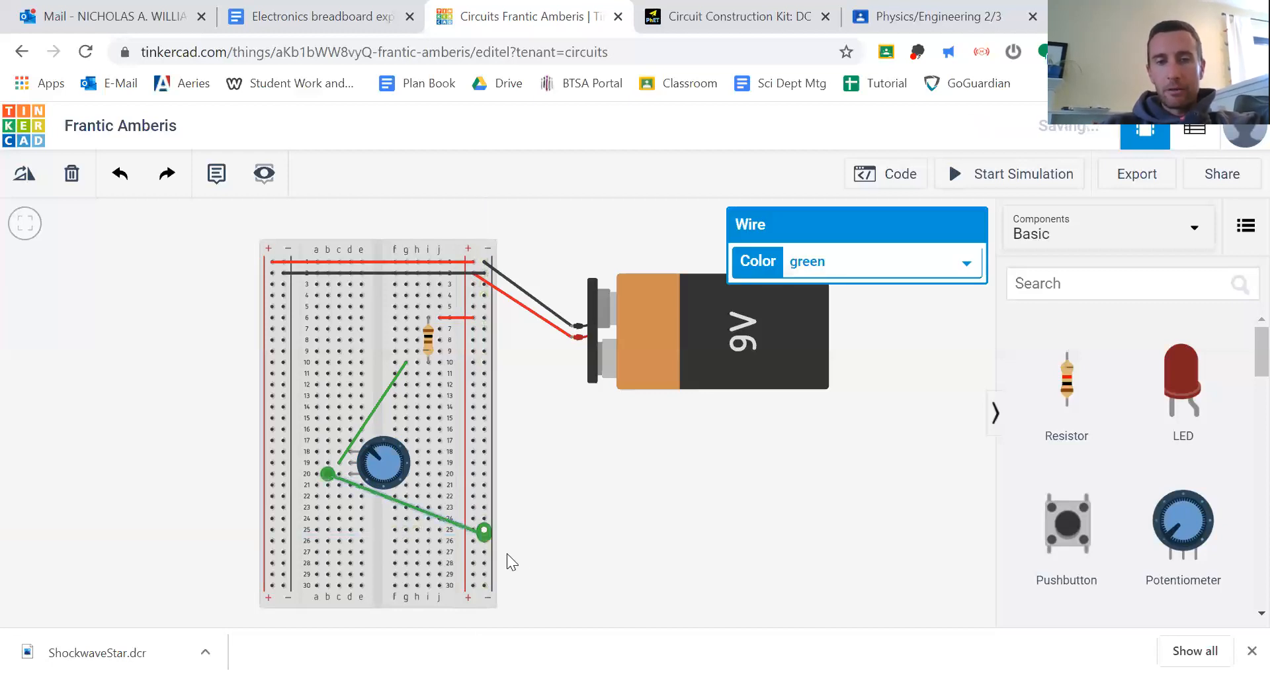
{"action": "key", "text": "Delete"}
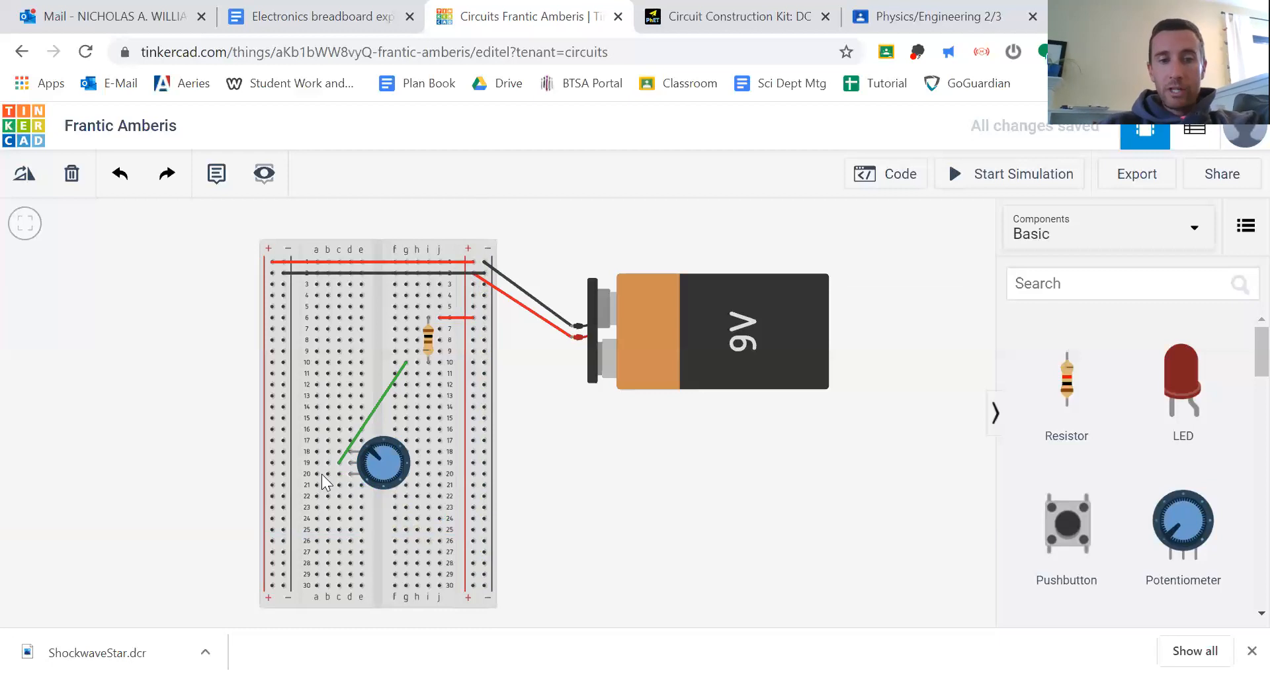
Wire hole b20 on the potentiometer's lower terminal row to the breadboard's left negative rail at row 21.
{"action": "left_click", "coordinate": [327, 472]}
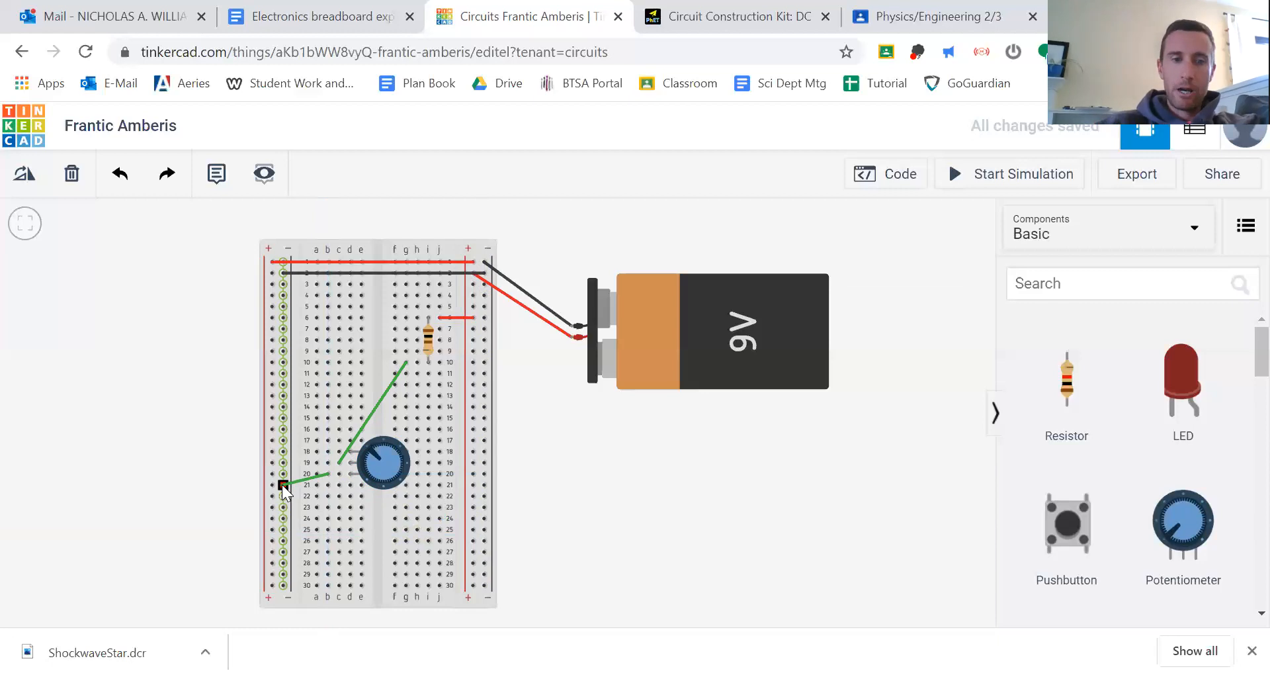
{"action": "left_click", "coordinate": [281, 484]}
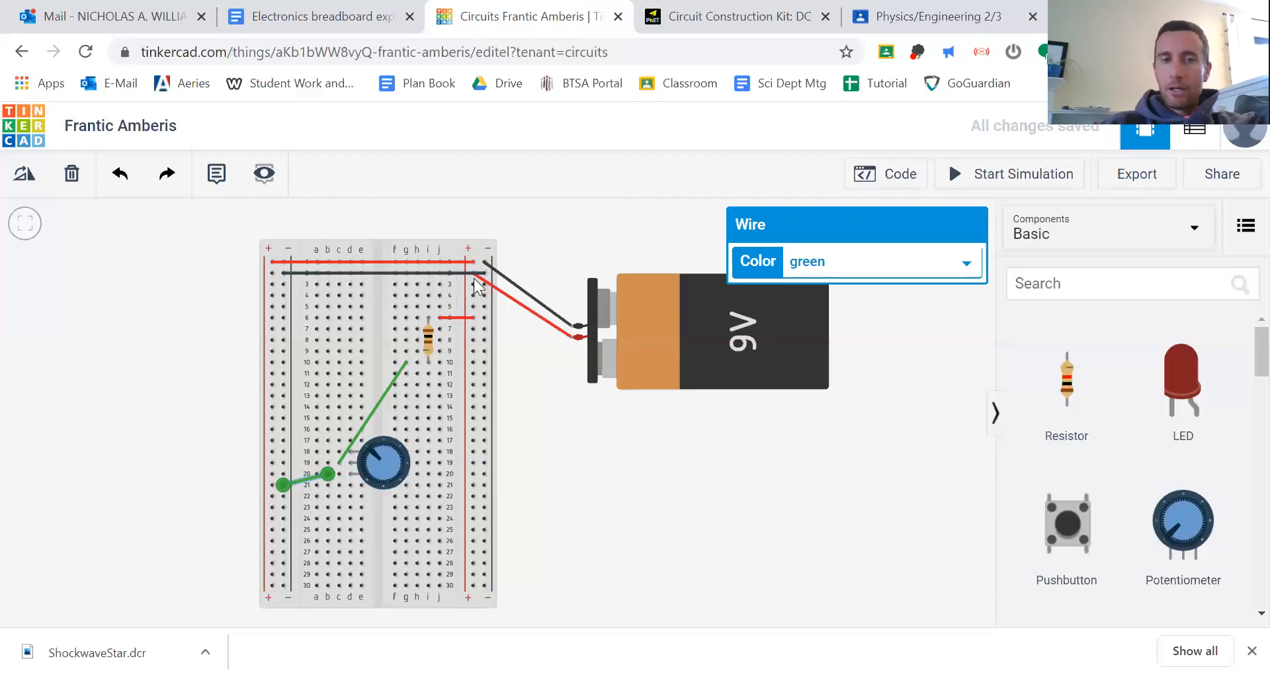
{"action": "left_click", "coordinate": [474, 318]}
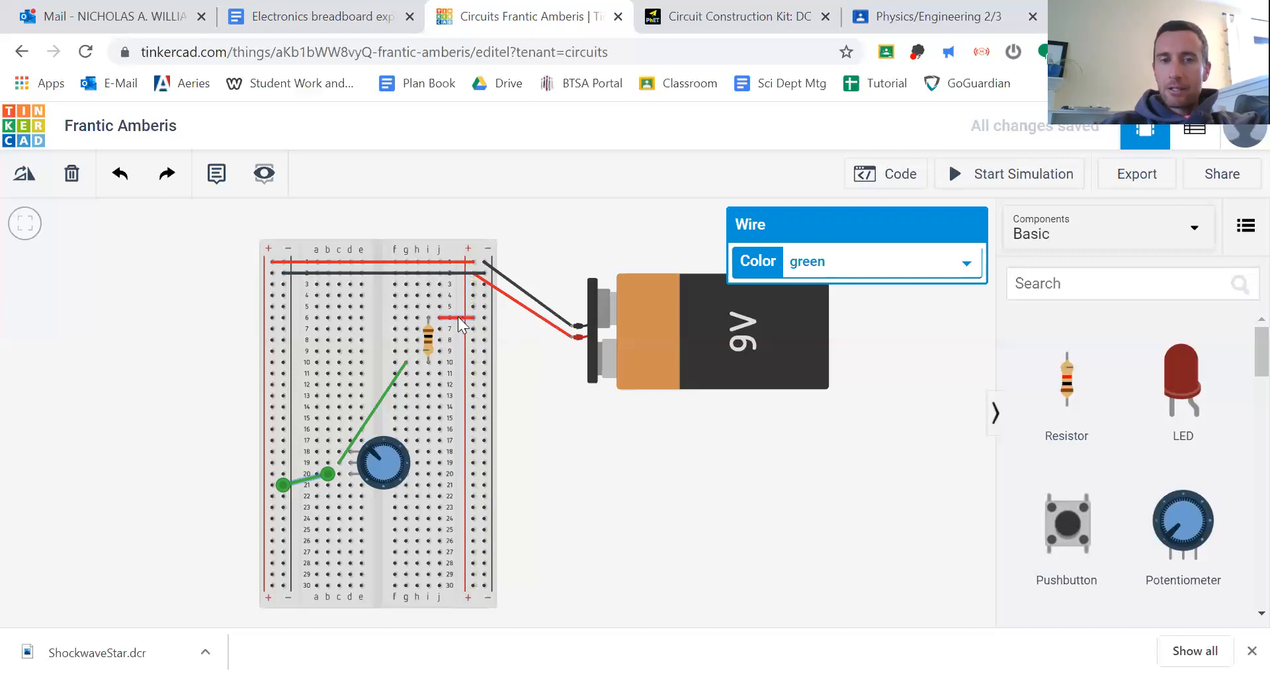
Set the potentiometer's resistance to 1 kΩ.
{"action": "left_click", "coordinate": [428, 340]}
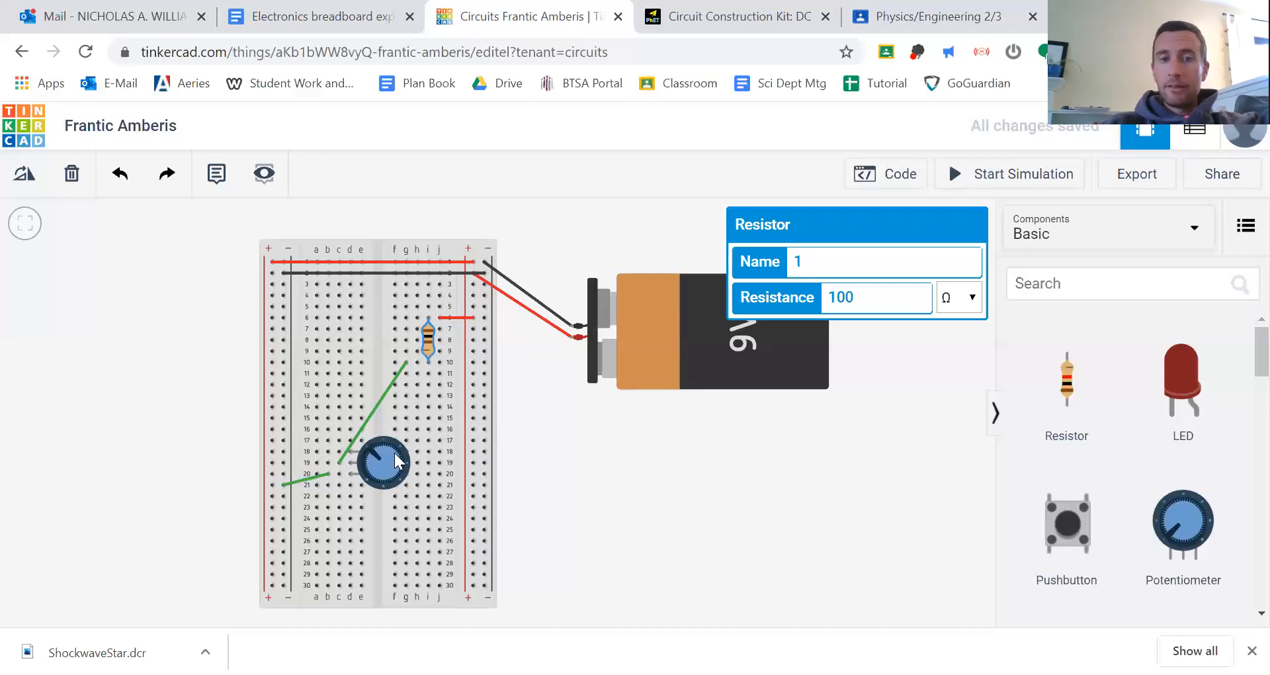
{"action": "left_click", "coordinate": [380, 462]}
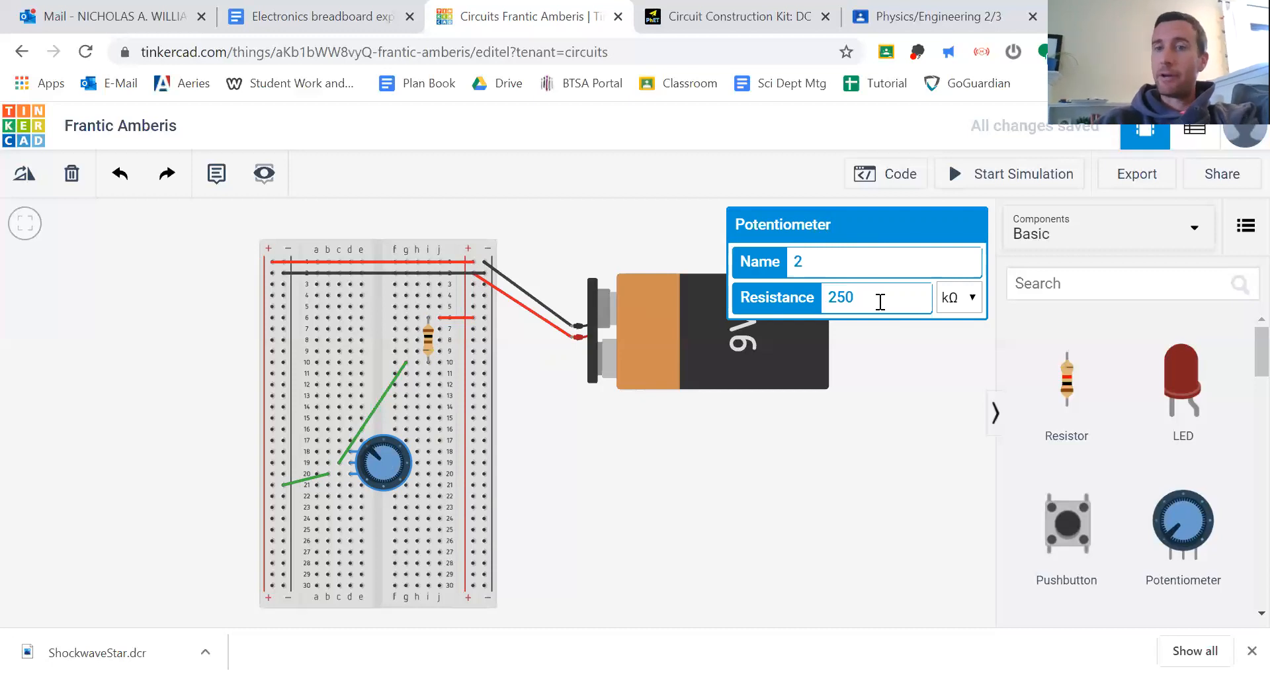
{"action": "key", "text": "BackSpace"}
{"action": "key", "text": "BackSpace"}
{"action": "key", "text": "BackSpace"}
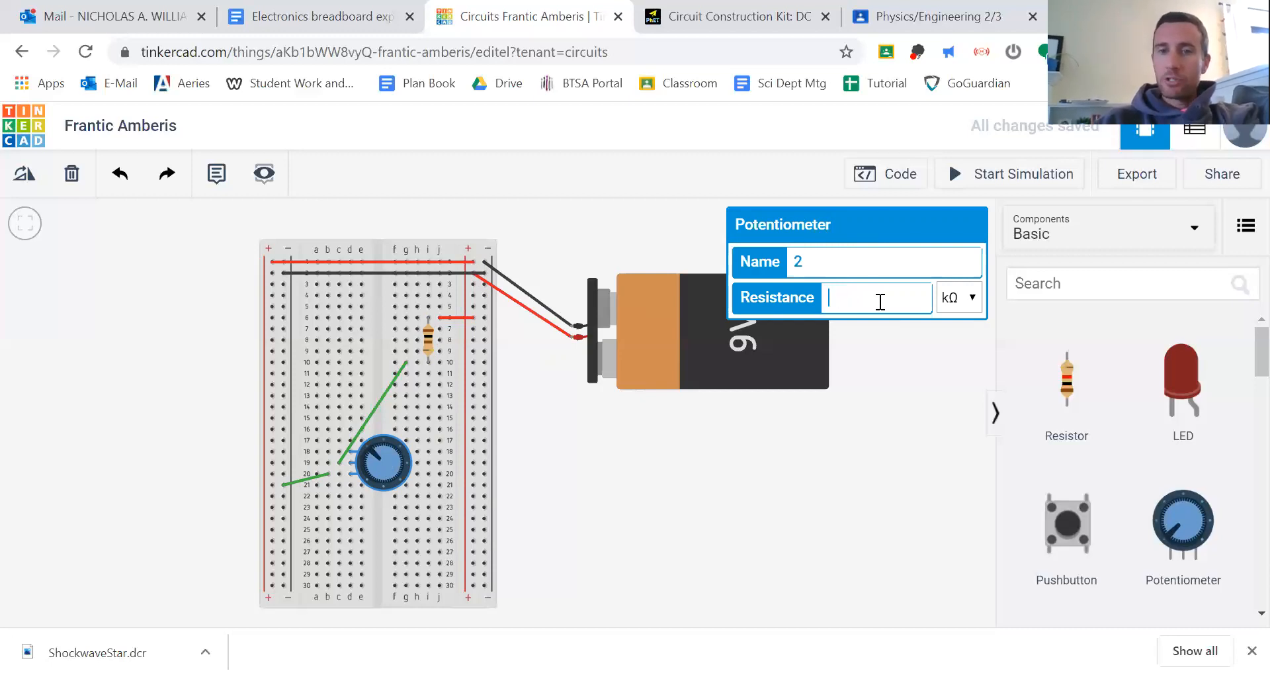
{"action": "type", "text": "1"}
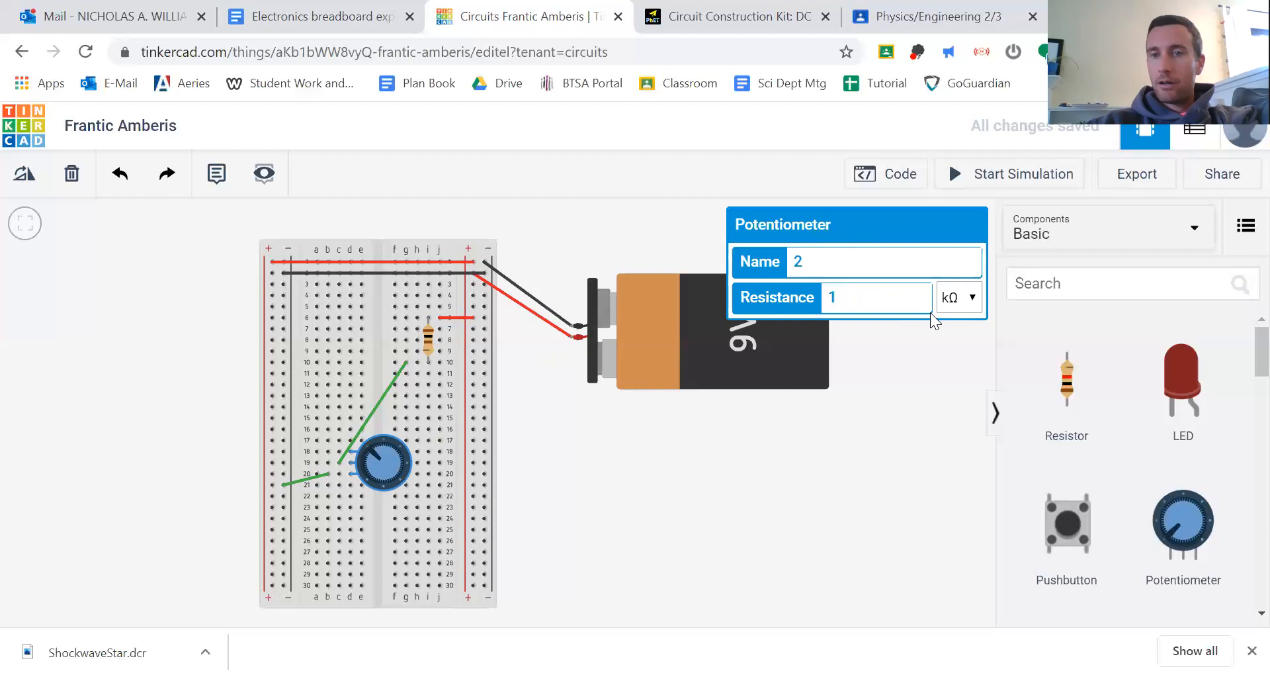
{"action": "left_click", "coordinate": [877, 352]}
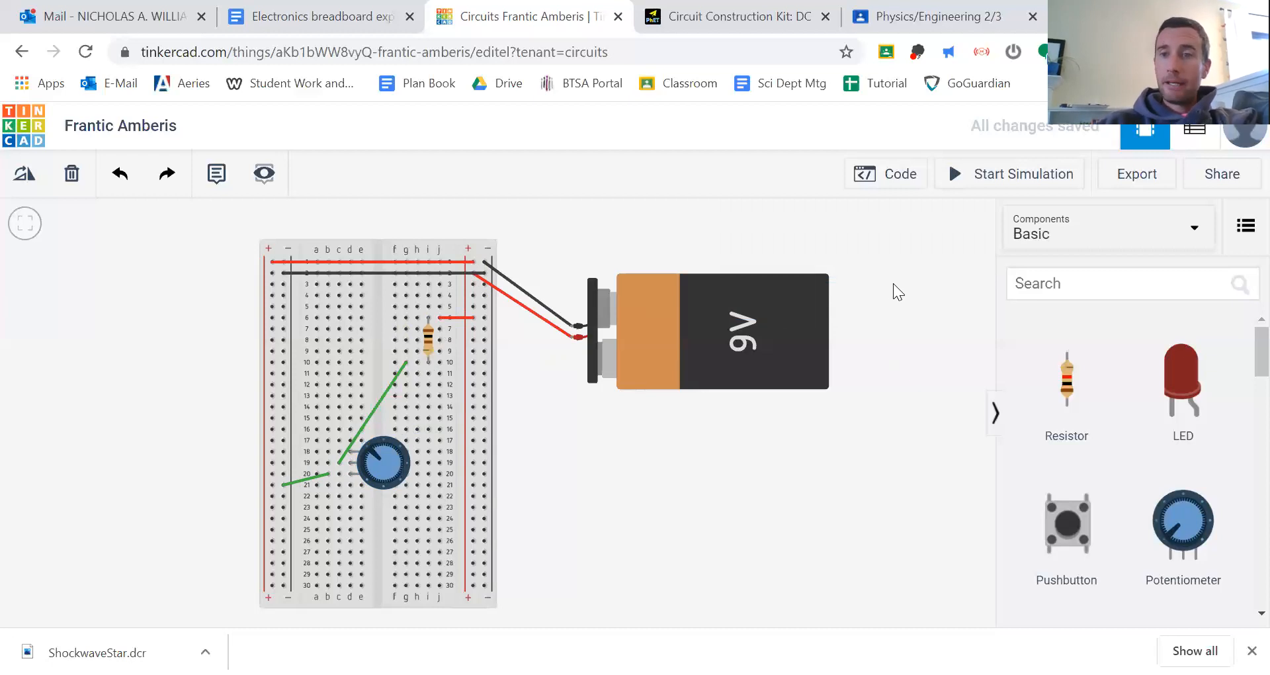
Run the simulation, turn the potentiometer's knob so its pointer faces right, and stop the simulation.
{"action": "left_click", "coordinate": [1004, 177]}
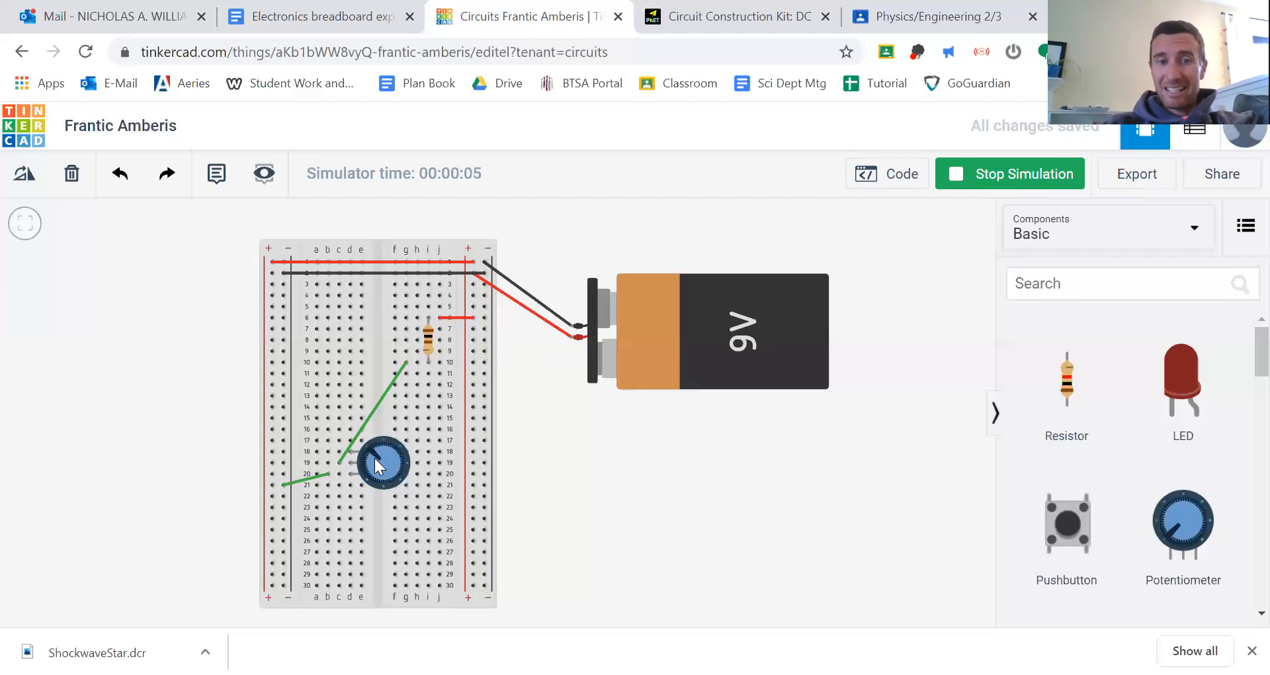
{"action": "mouse_move", "coordinate": [372, 452]}
{"action": "left_mouse_down"}
{"action": "mouse_move", "coordinate": [399, 480]}
{"action": "mouse_move", "coordinate": [364, 465]}
{"action": "mouse_move", "coordinate": [394, 476]}
{"action": "mouse_move", "coordinate": [400, 451]}
{"action": "mouse_move", "coordinate": [374, 457]}
{"action": "left_mouse_up"}
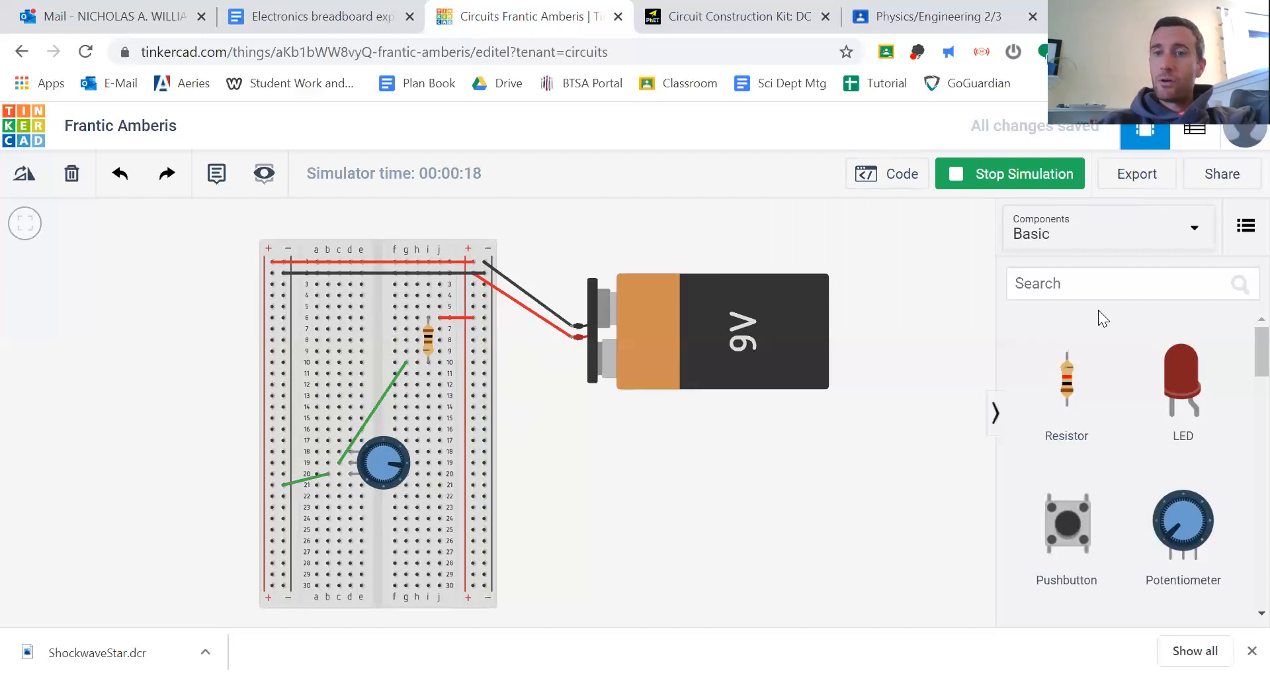
{"action": "left_click", "coordinate": [987, 182]}
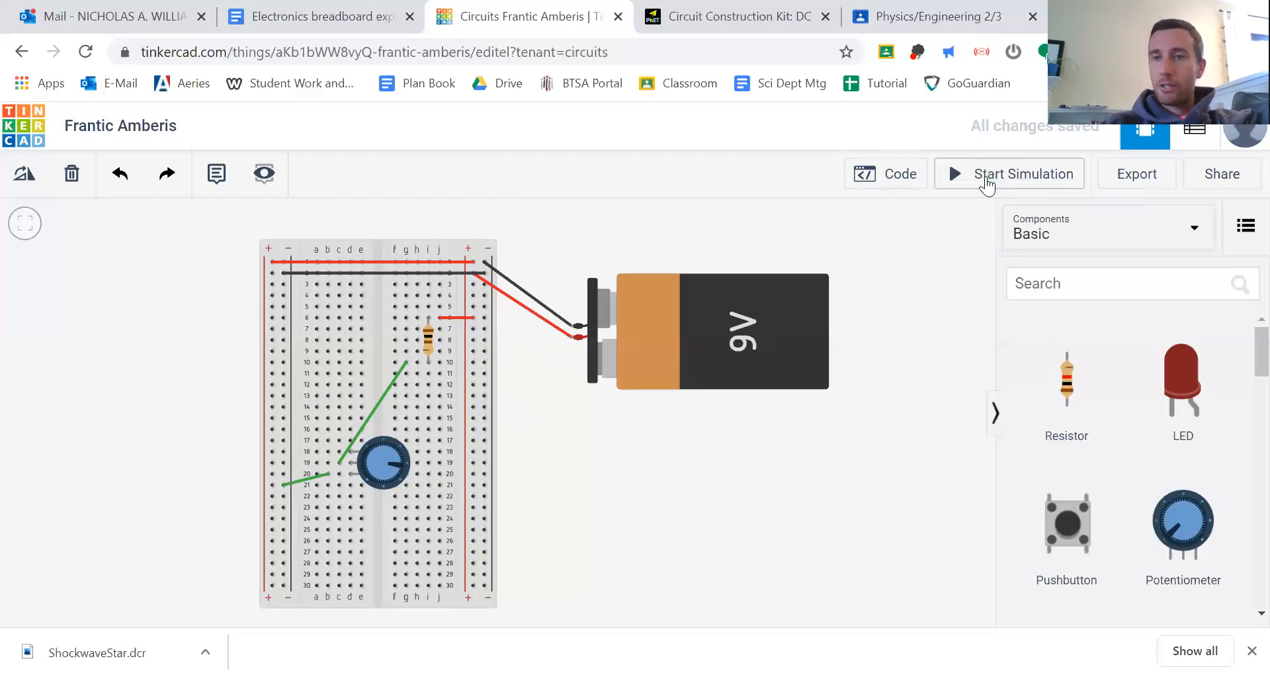
Search the component library for "voltmeter".
{"action": "left_click", "coordinate": [1063, 282]}
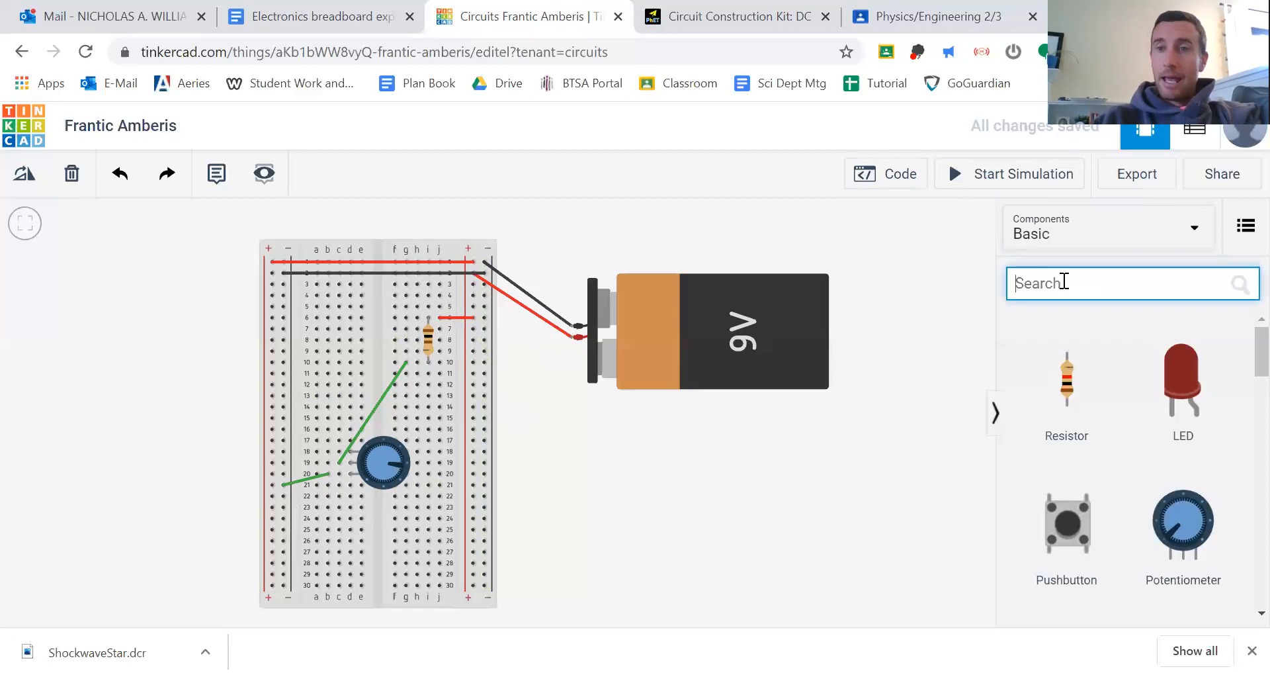
{"action": "type", "text": "volt"}
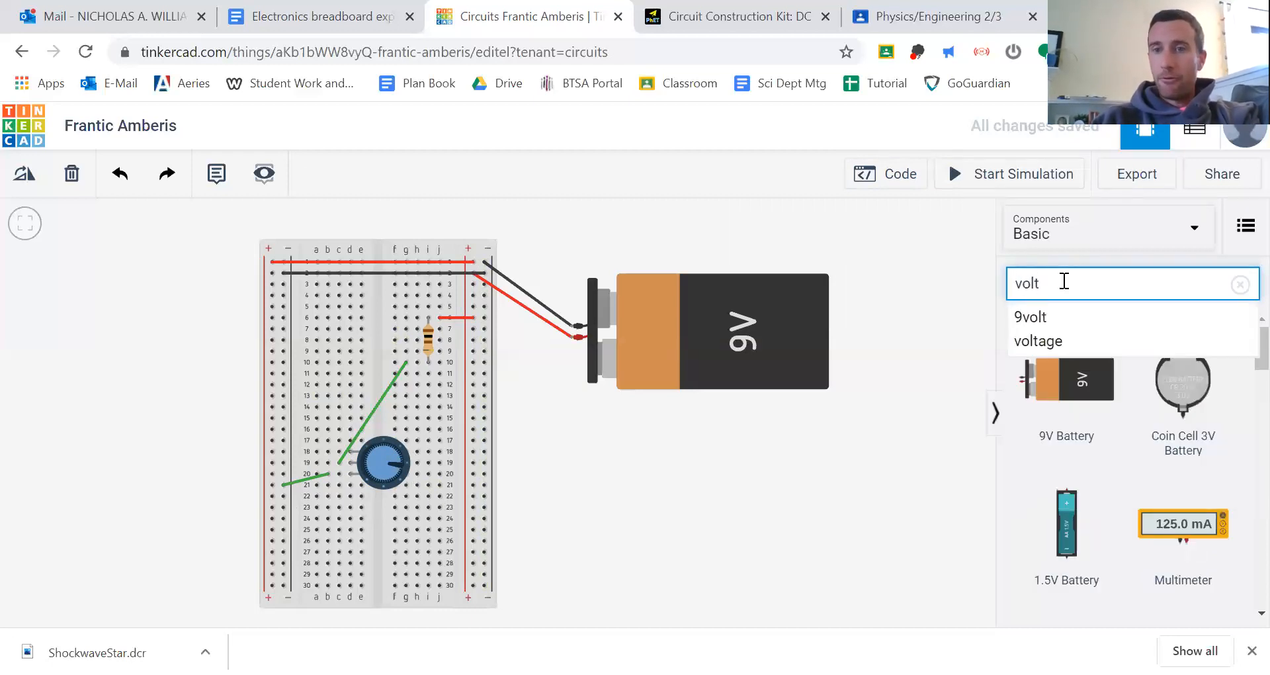
{"action": "type", "text": "meter"}
{"action": "key", "text": "Return"}
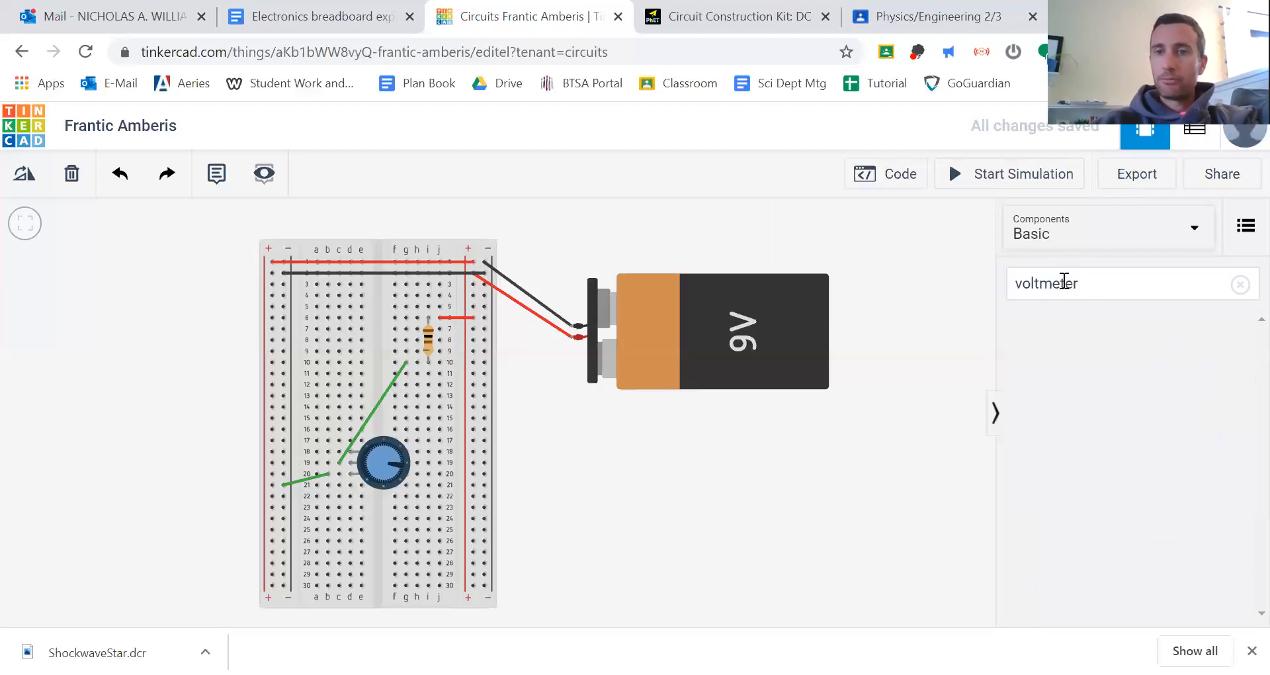
Search the component library for "multi" and place a multimeter below the 9V battery.
{"action": "double_click", "coordinate": [1064, 282]}
{"action": "type", "text": "multi"}
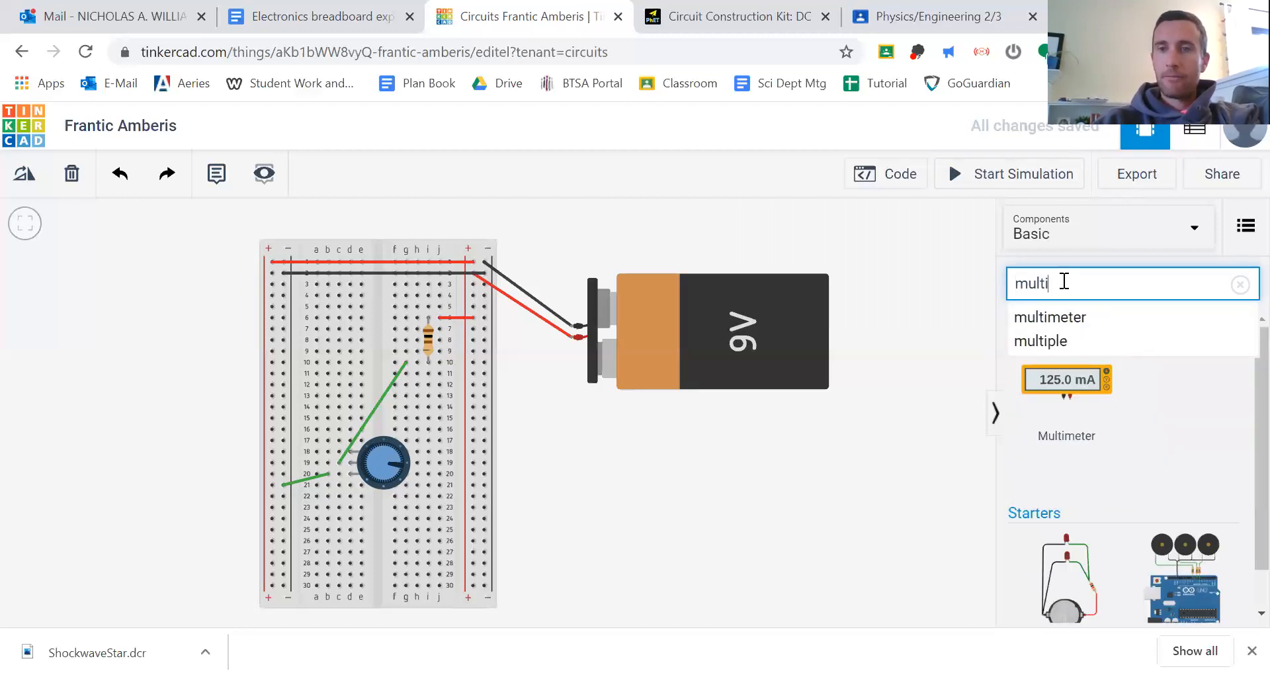
{"action": "left_click", "coordinate": [1072, 395]}
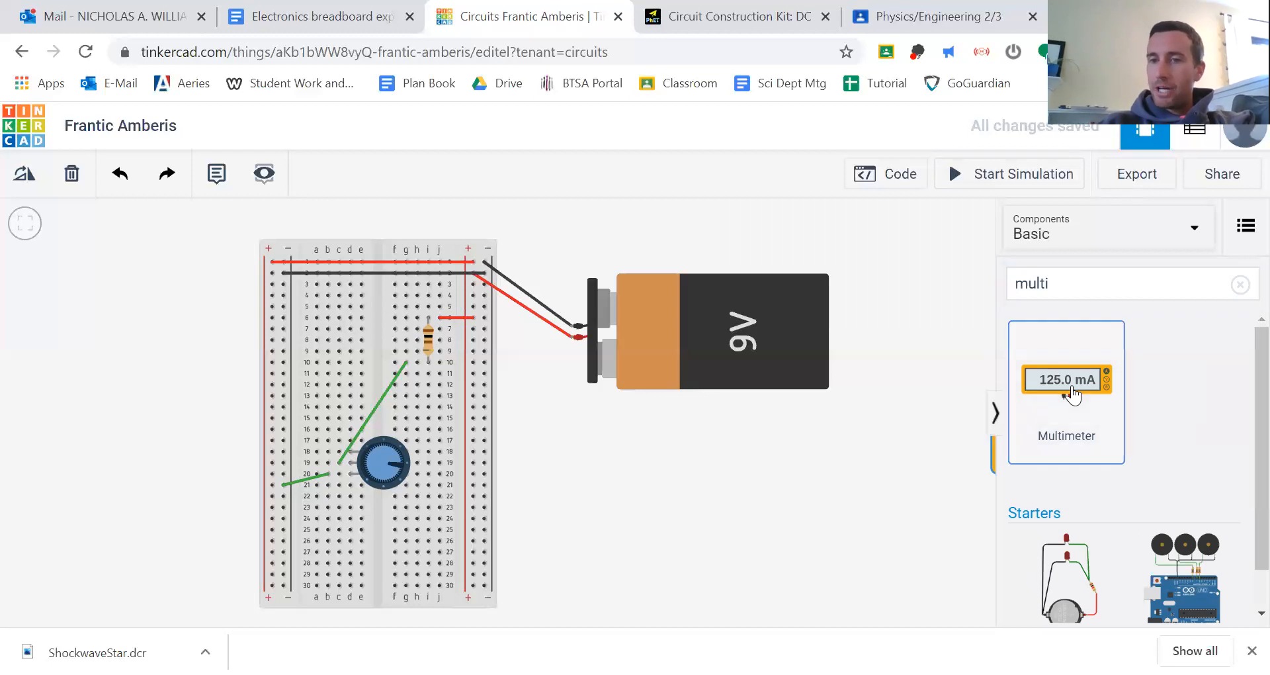
{"action": "left_click_drag", "start_coordinate": [1072, 393], "coordinate": [777, 489]}
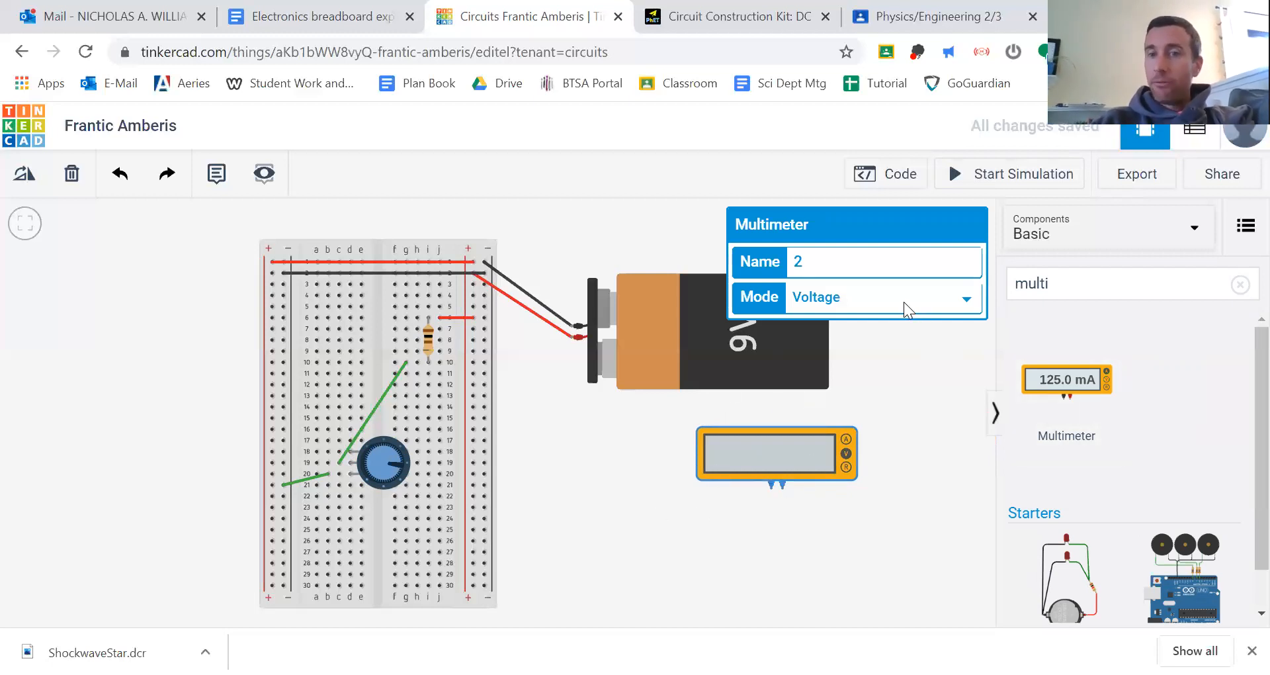
Wire the multimeter's positive terminal to the breadboard's nearest positive rail at row 21 and colour the wire red.
{"action": "left_click", "coordinate": [783, 487]}
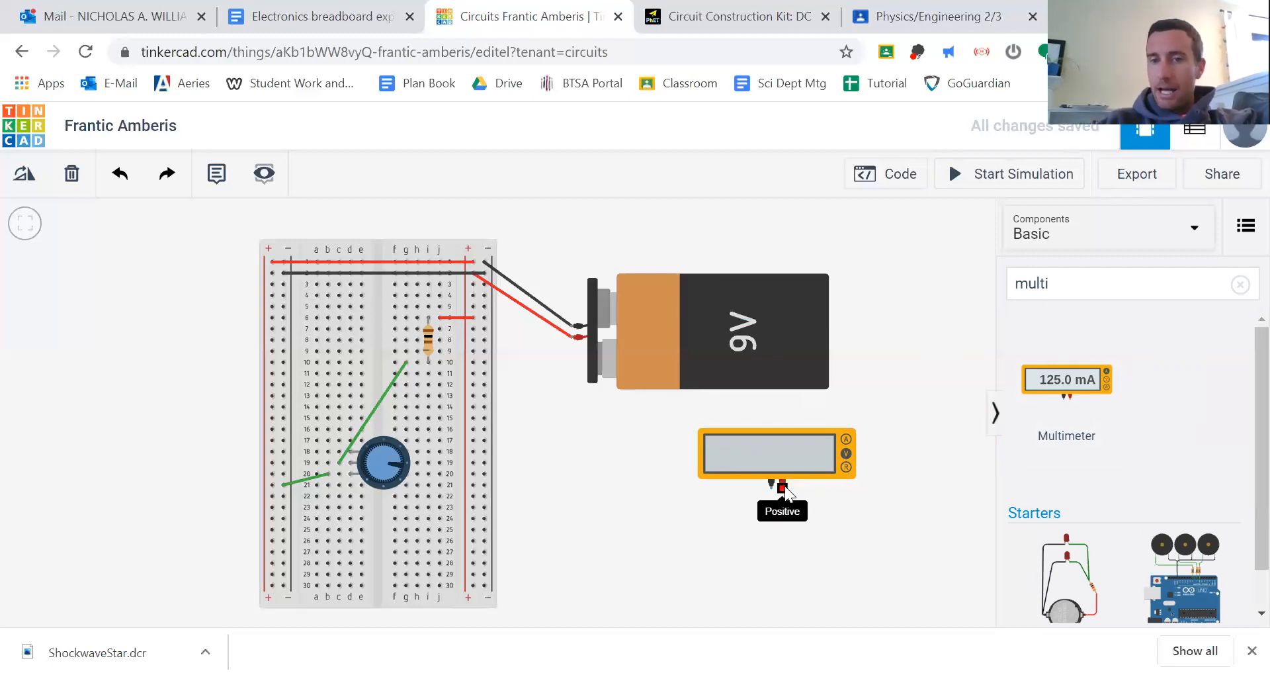
{"action": "left_click", "coordinate": [473, 485]}
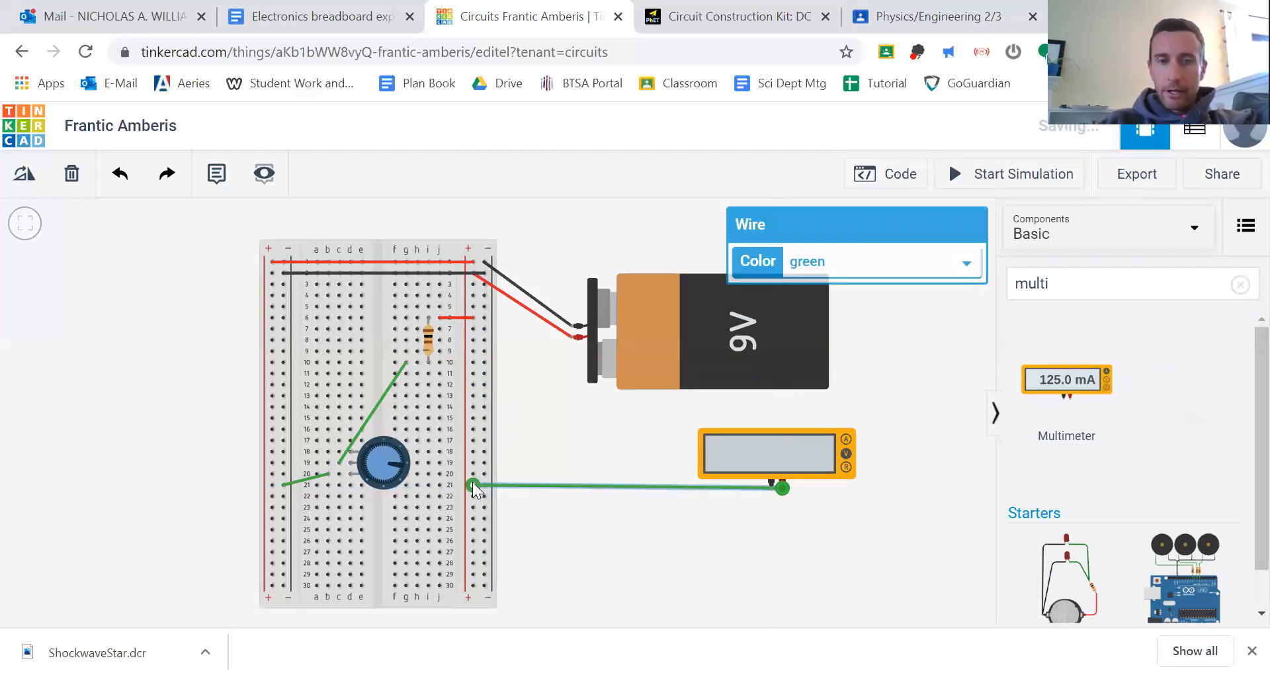
{"action": "left_click", "coordinate": [963, 263]}
{"action": "left_click", "coordinate": [887, 297]}
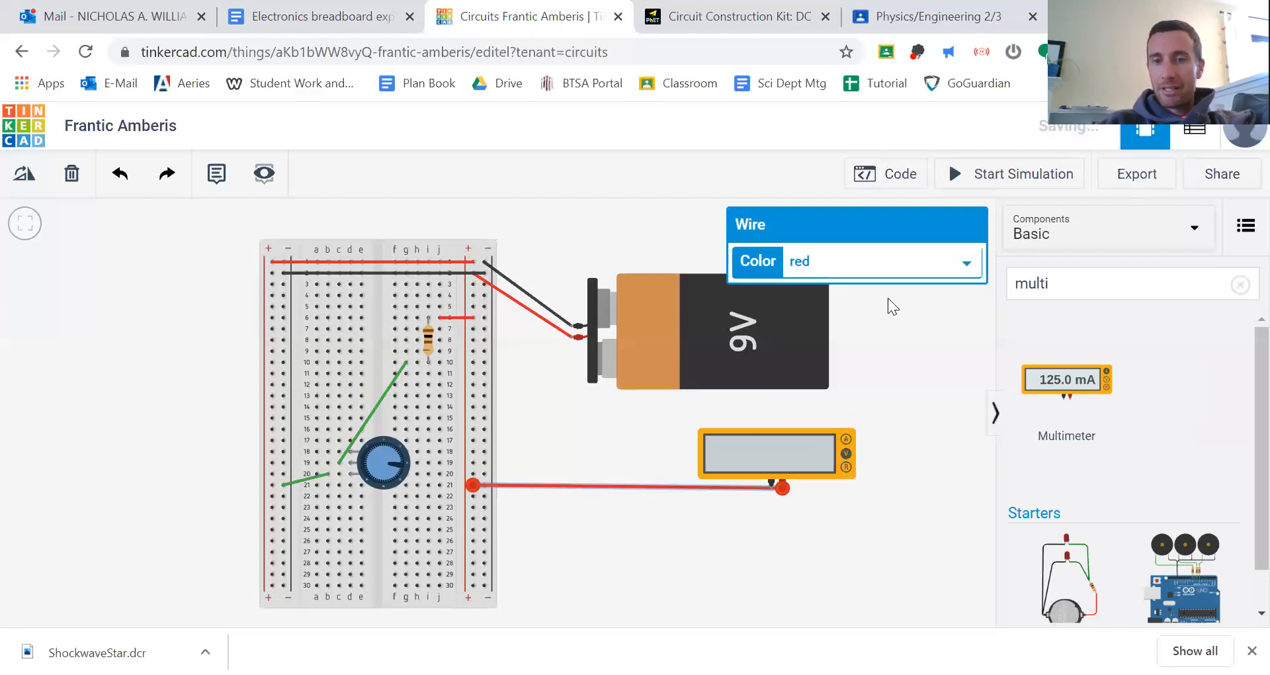
Wire the multimeter's negative terminal to the breadboard's nearest negative rail at row 29 and colour the wire black.
{"action": "left_click", "coordinate": [770, 484]}
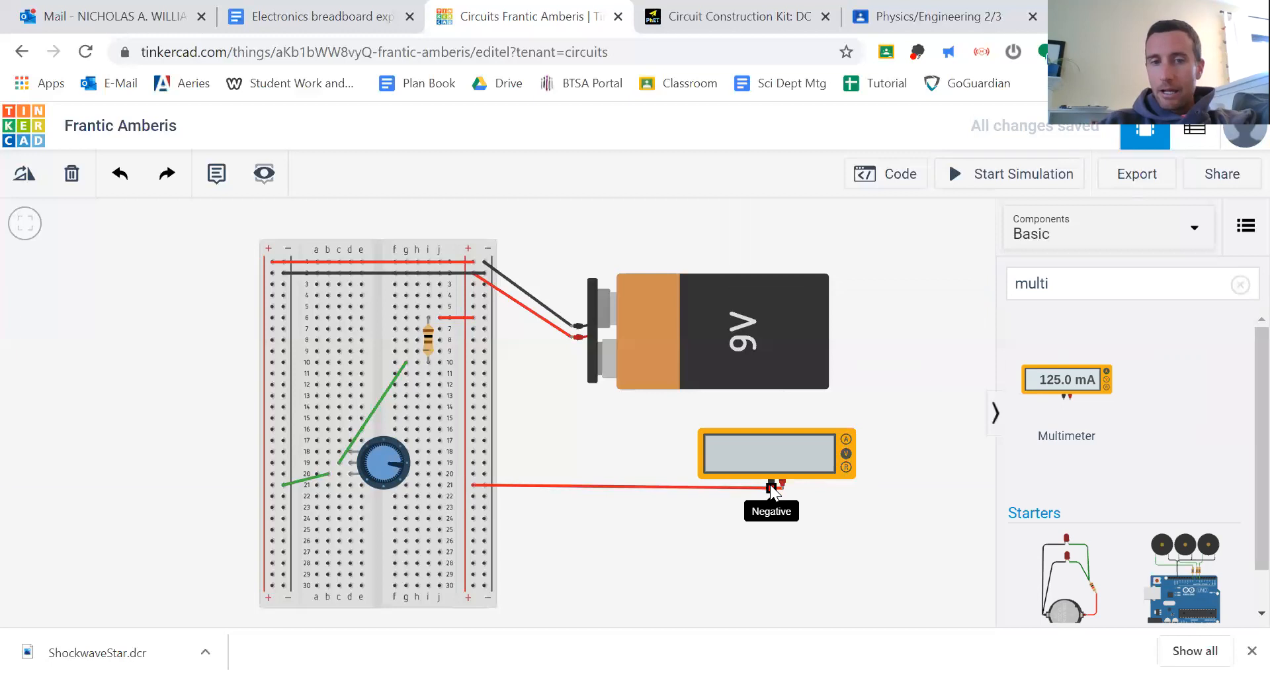
{"action": "left_click", "coordinate": [486, 570]}
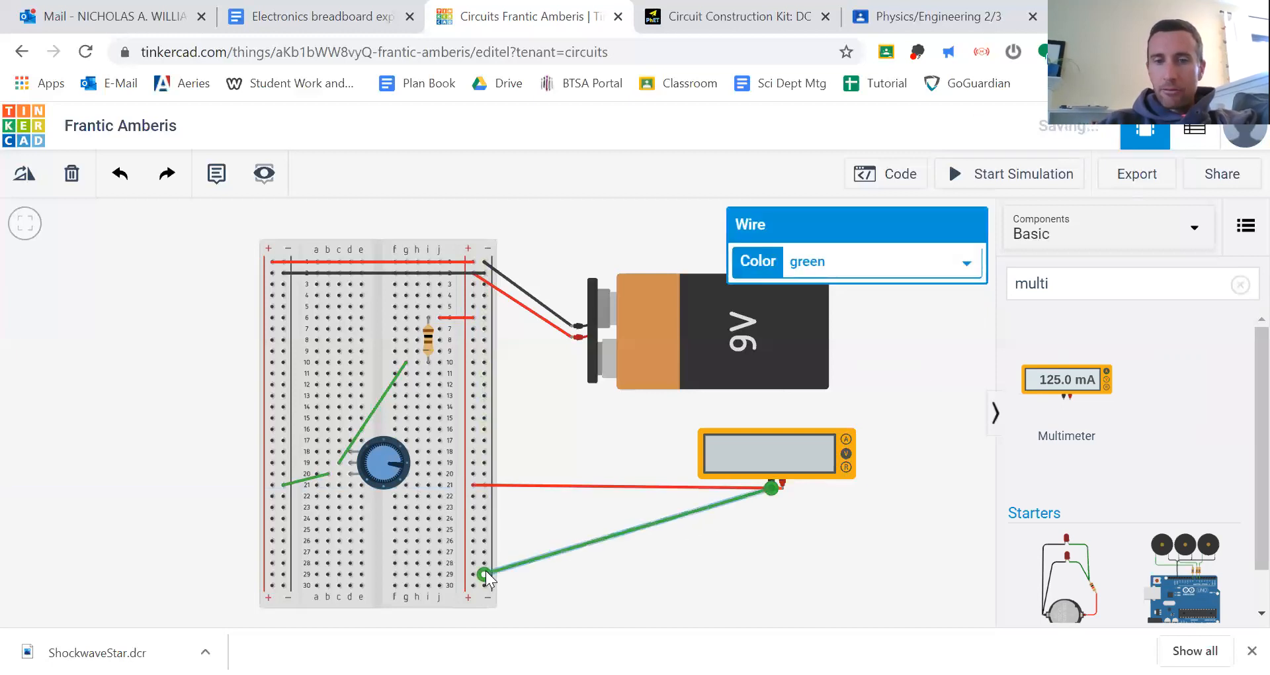
{"action": "left_click", "coordinate": [967, 259]}
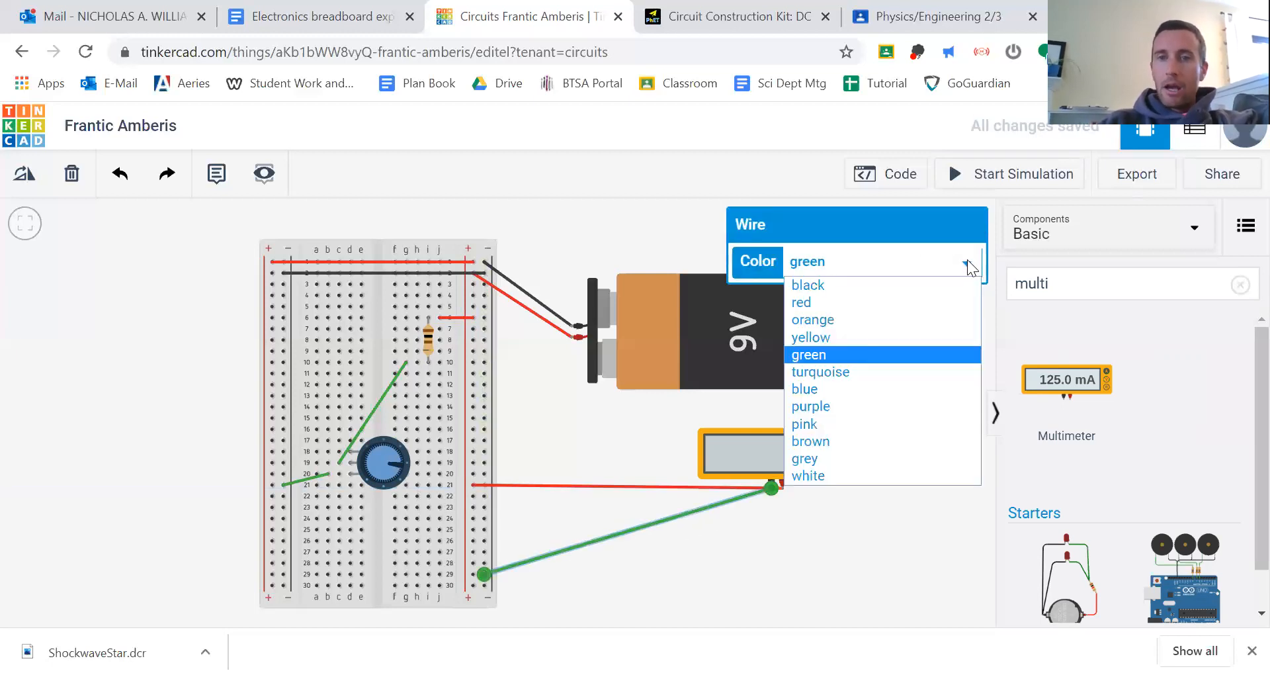
{"action": "left_click", "coordinate": [886, 285]}
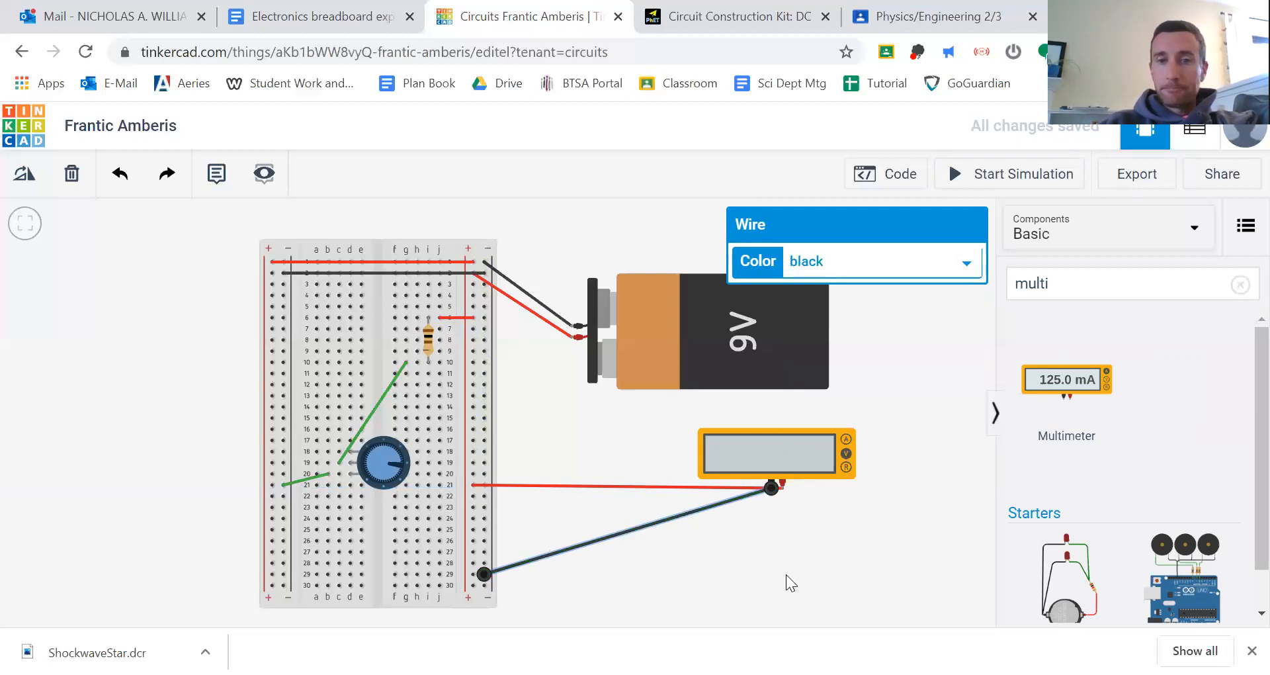
Check the multimeter's mode, review questions 29 and 30 in the Electronics breadboard experiments document in Google Docs, and return to Tinkercad.
{"action": "left_click", "coordinate": [799, 451]}
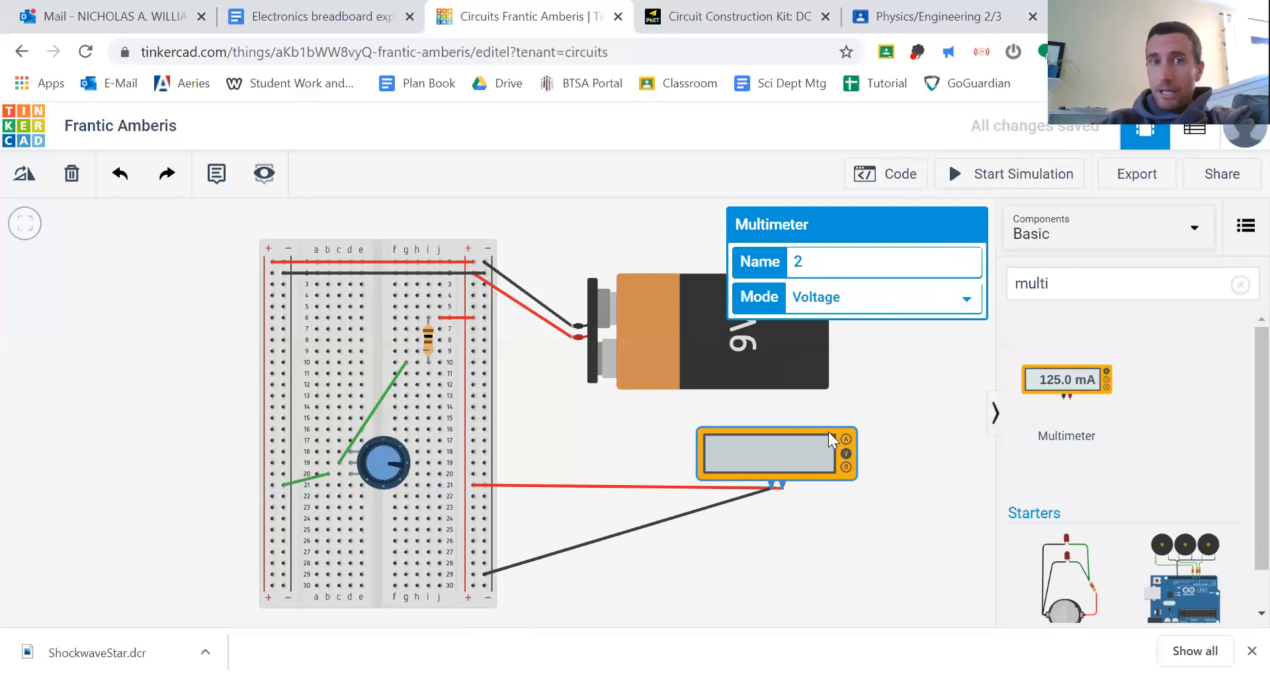
{"action": "left_click", "coordinate": [344, 20]}
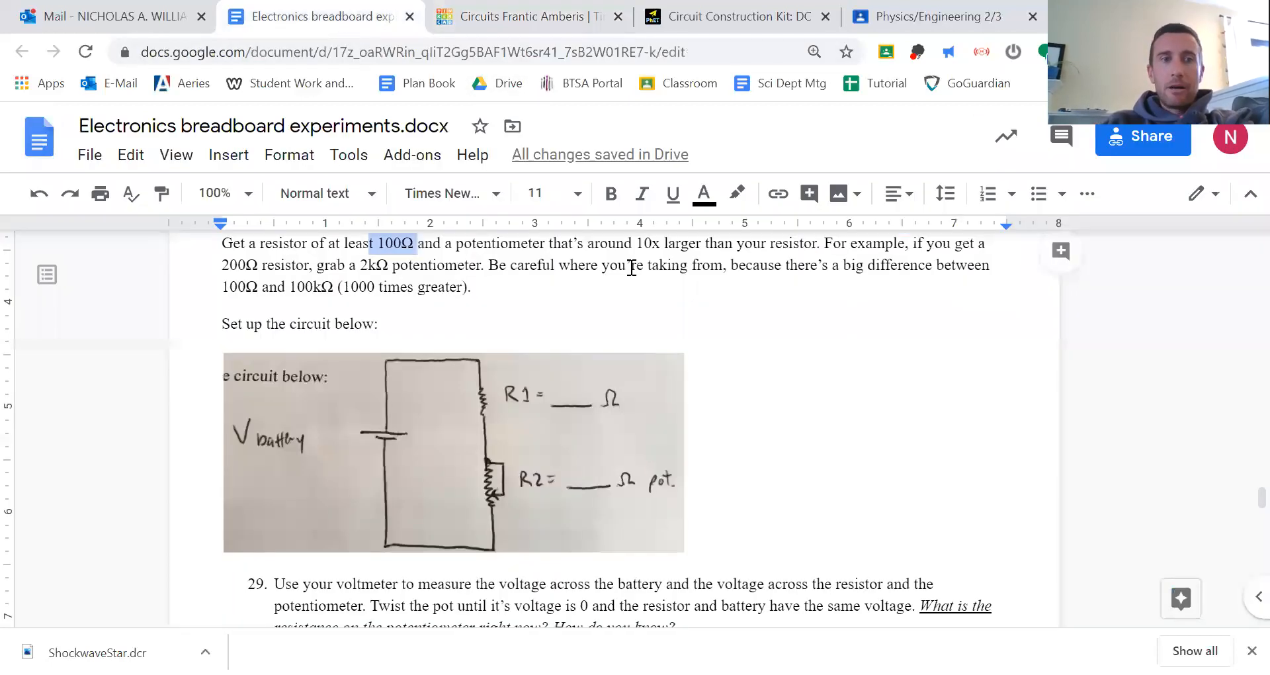
{"action": "scroll", "coordinate": [732, 362], "scroll_direction": "down", "scroll_amount": 3}
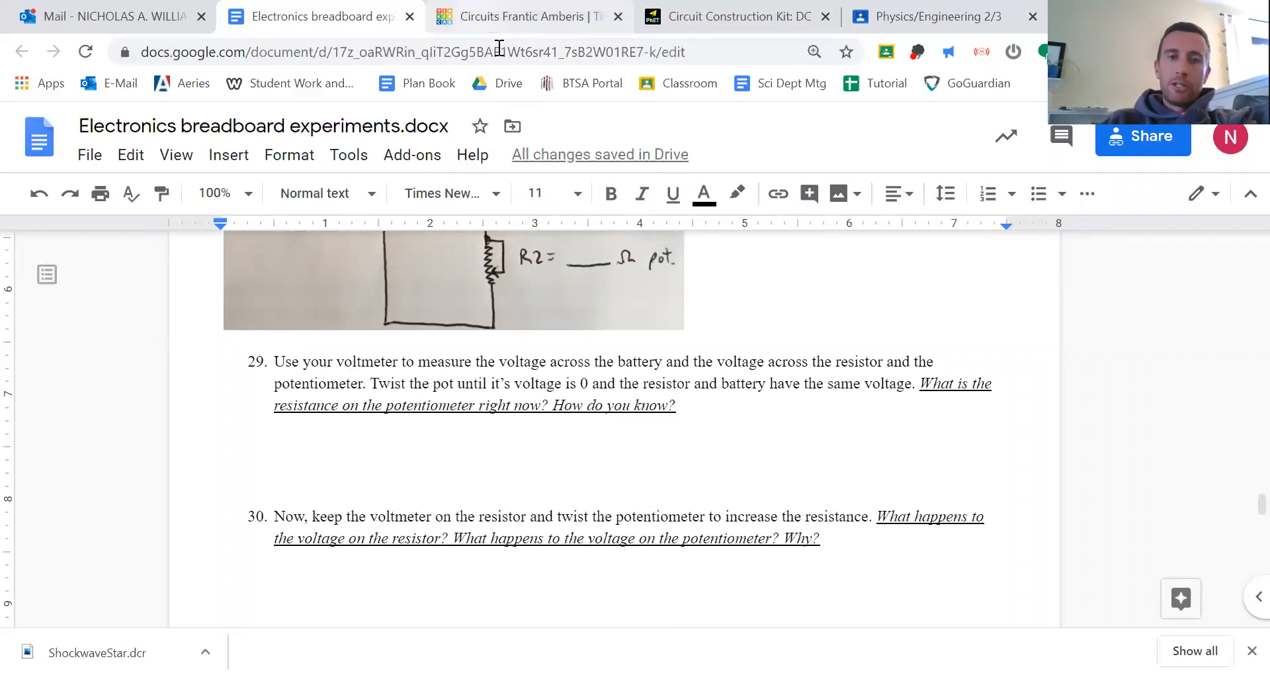
{"action": "left_click", "coordinate": [516, 17]}
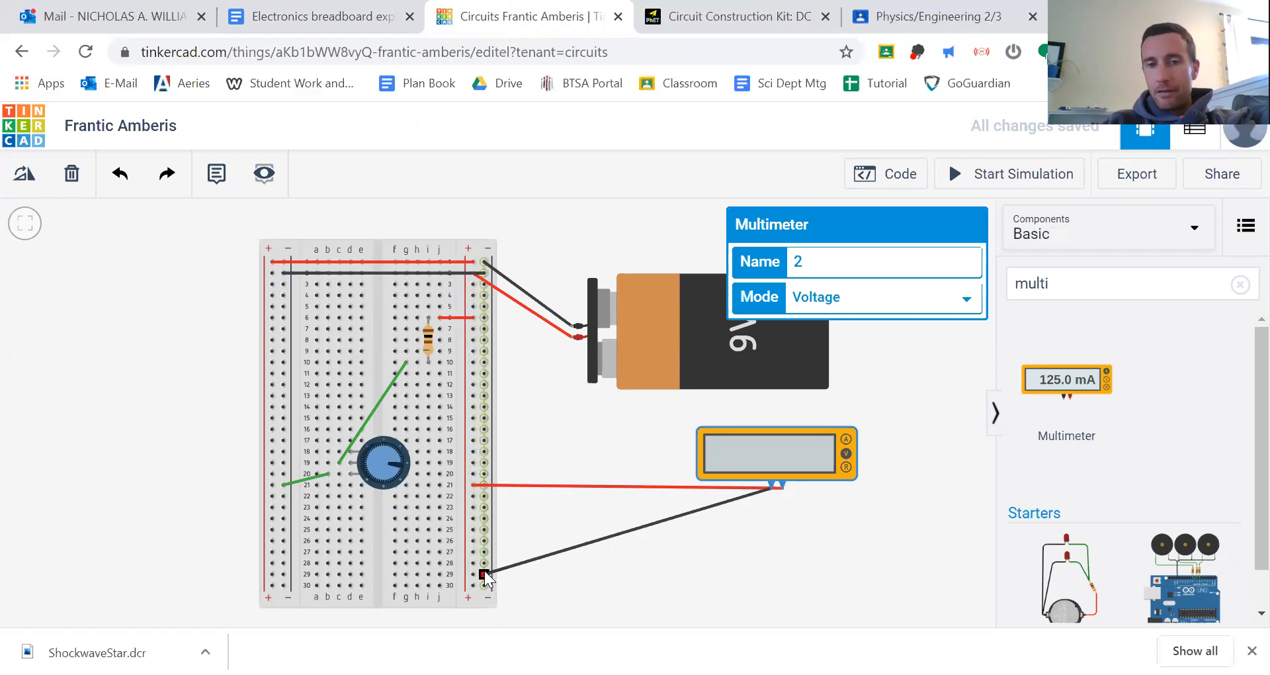
Run the simulation to measure the battery's voltage with the multimeter, and stop it after reading the value.
{"action": "left_click", "coordinate": [916, 466]}
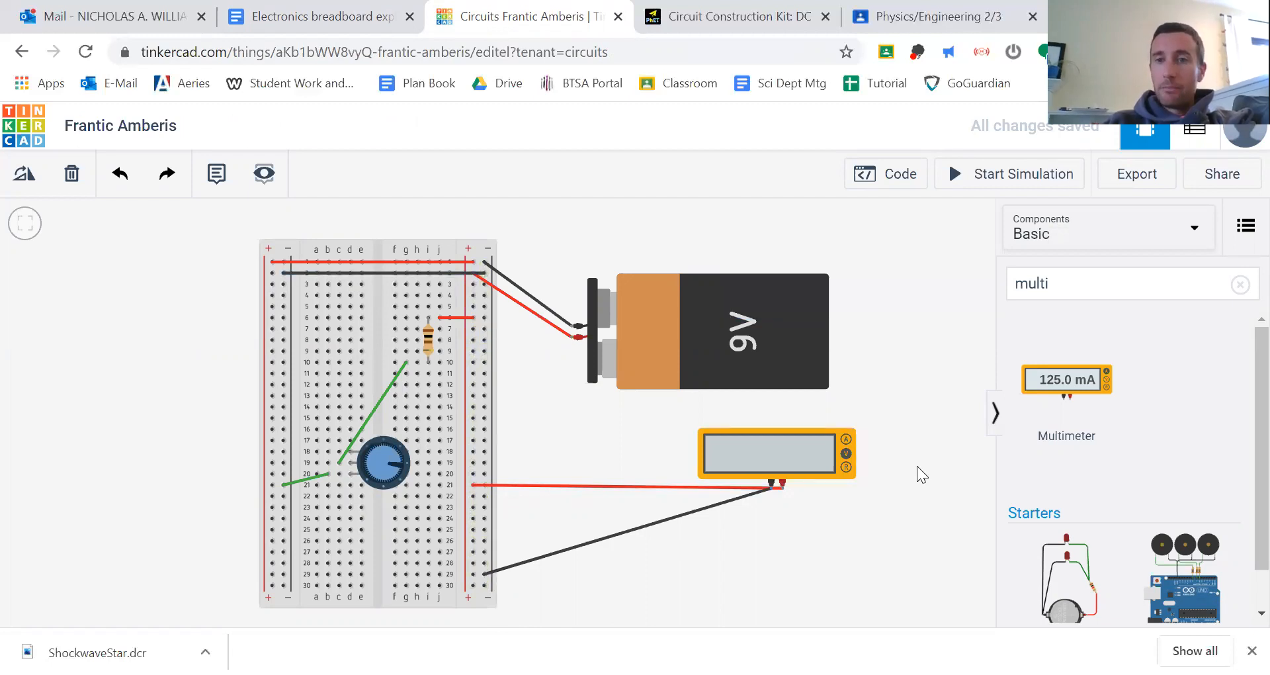
{"action": "left_click", "coordinate": [988, 187]}
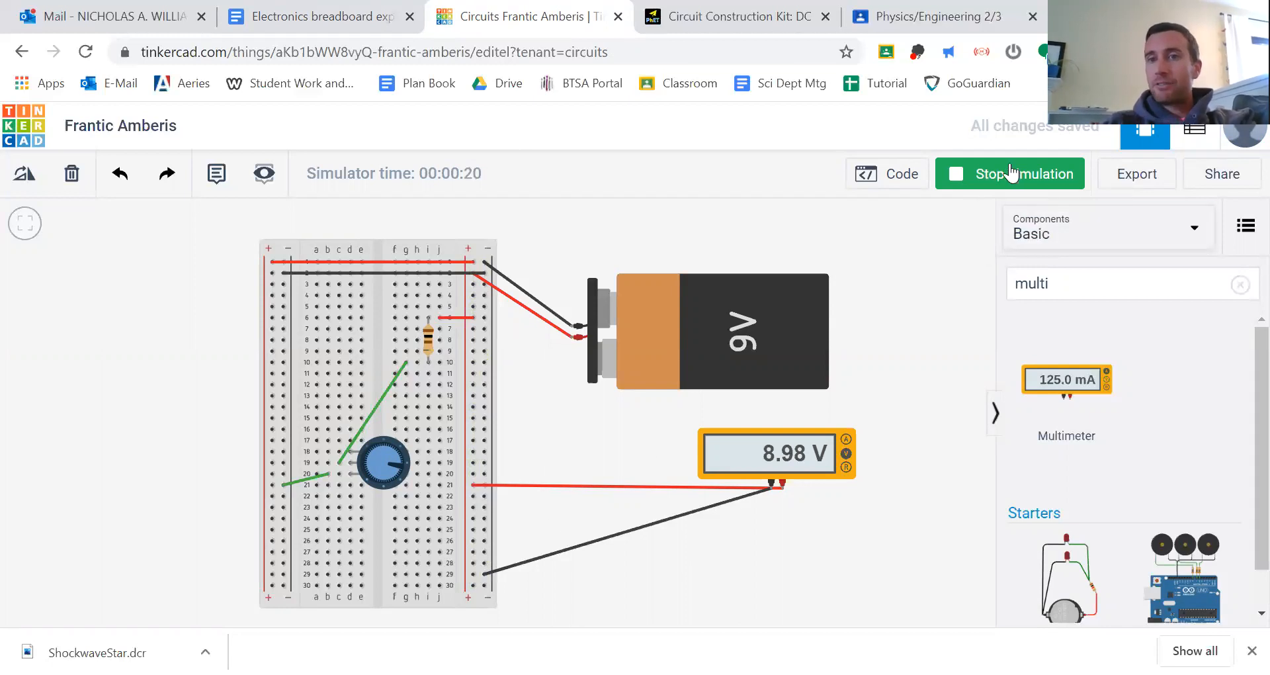
{"action": "left_click", "coordinate": [990, 173]}
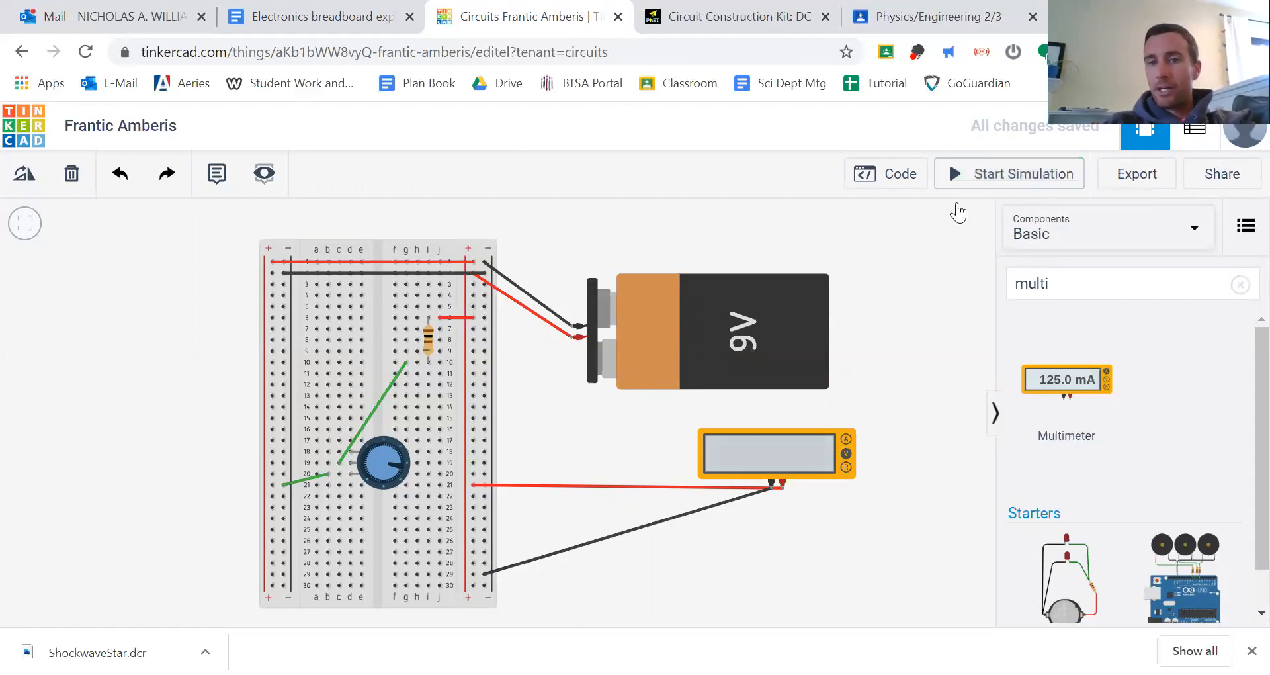
{"action": "left_click", "coordinate": [470, 481]}
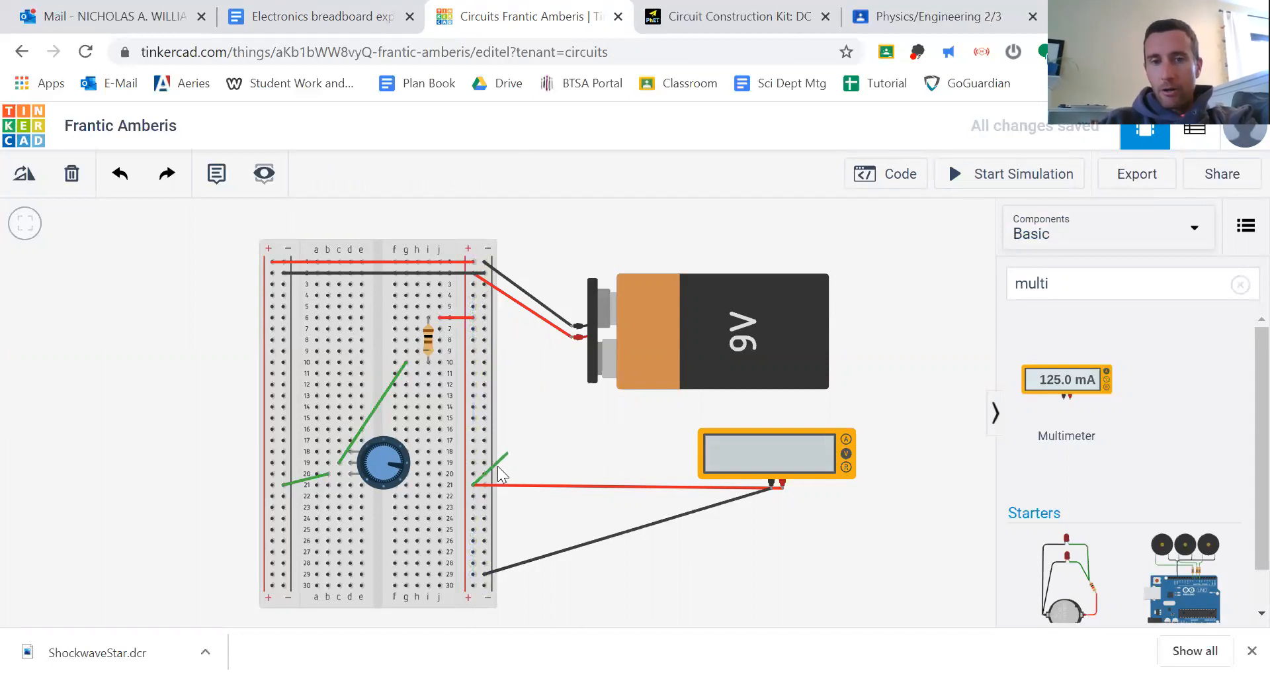
{"action": "left_click", "coordinate": [483, 506]}
{"action": "key", "text": "Delete"}
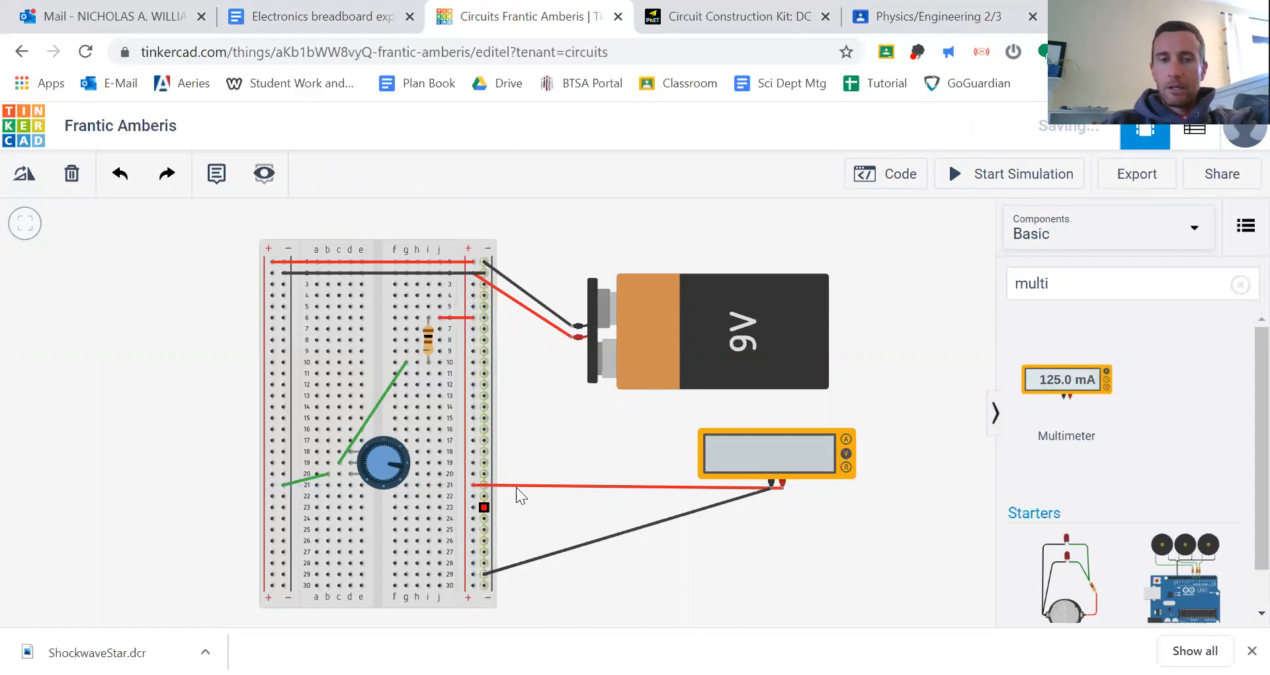
Reconnect the multimeter's red and black wires directly to the battery's positive and negative terminals, and run the simulation to measure the battery's voltage.
{"action": "left_click", "coordinate": [525, 485]}
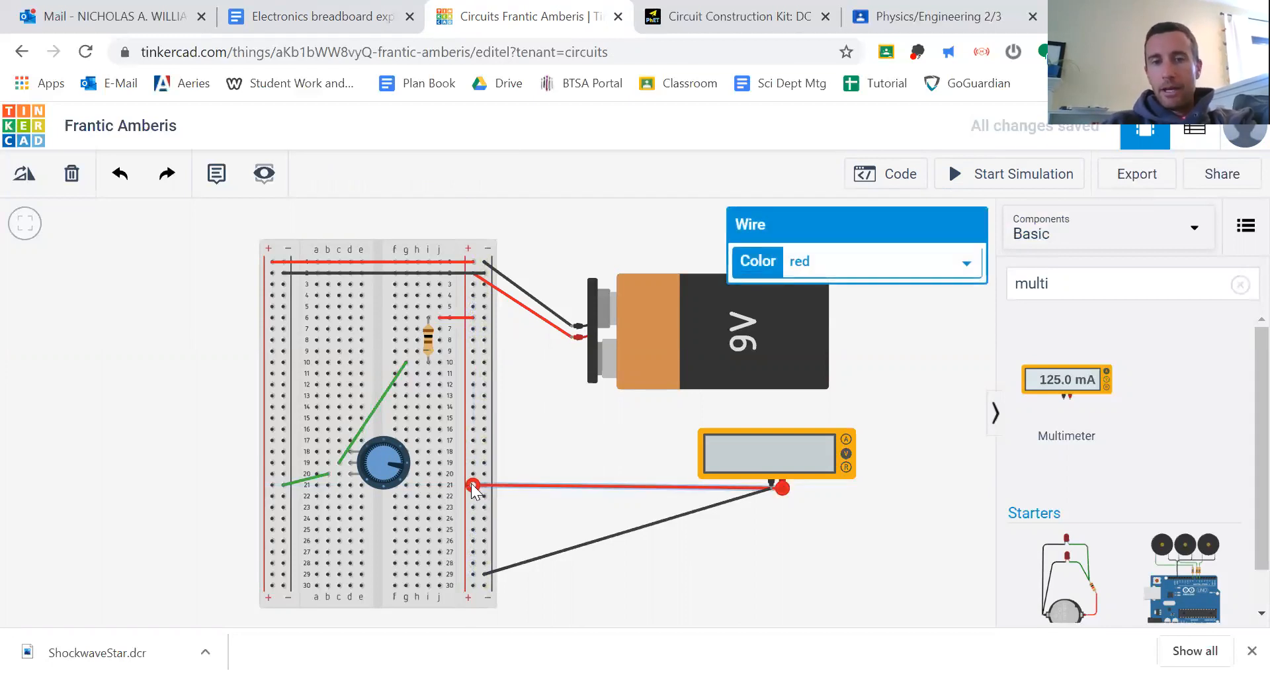
{"action": "left_click_drag", "start_coordinate": [472, 486], "coordinate": [570, 337]}
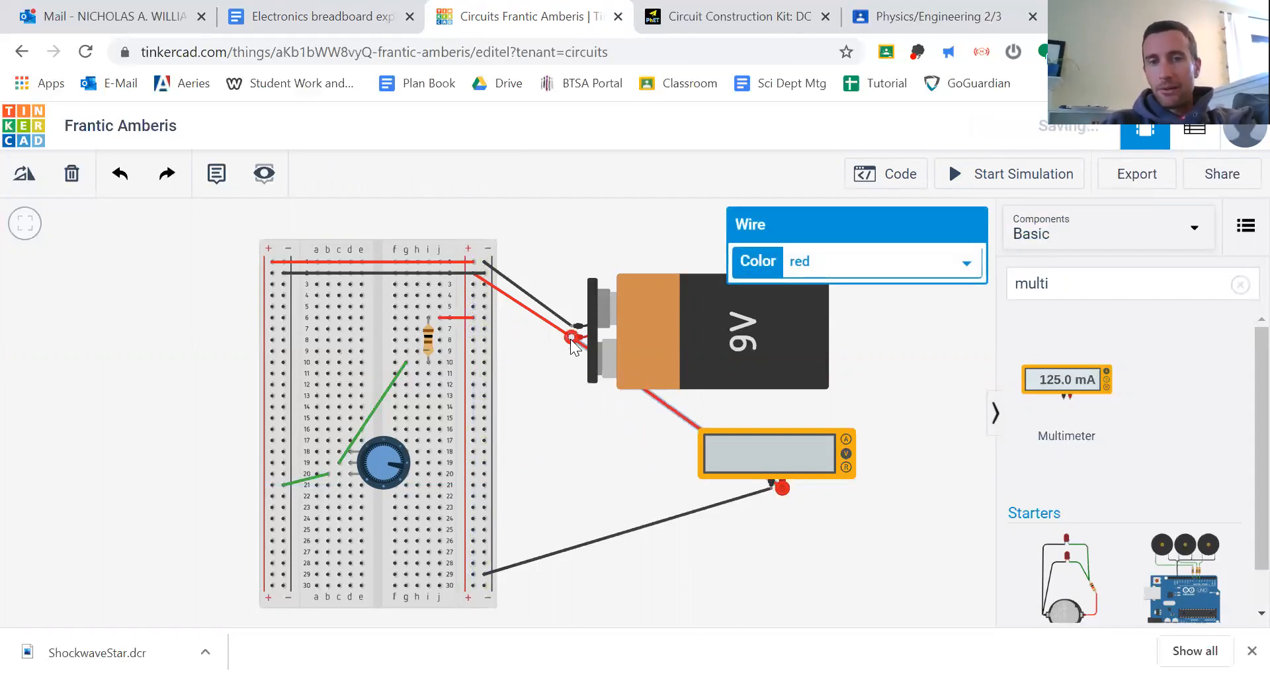
{"action": "left_click", "coordinate": [611, 530]}
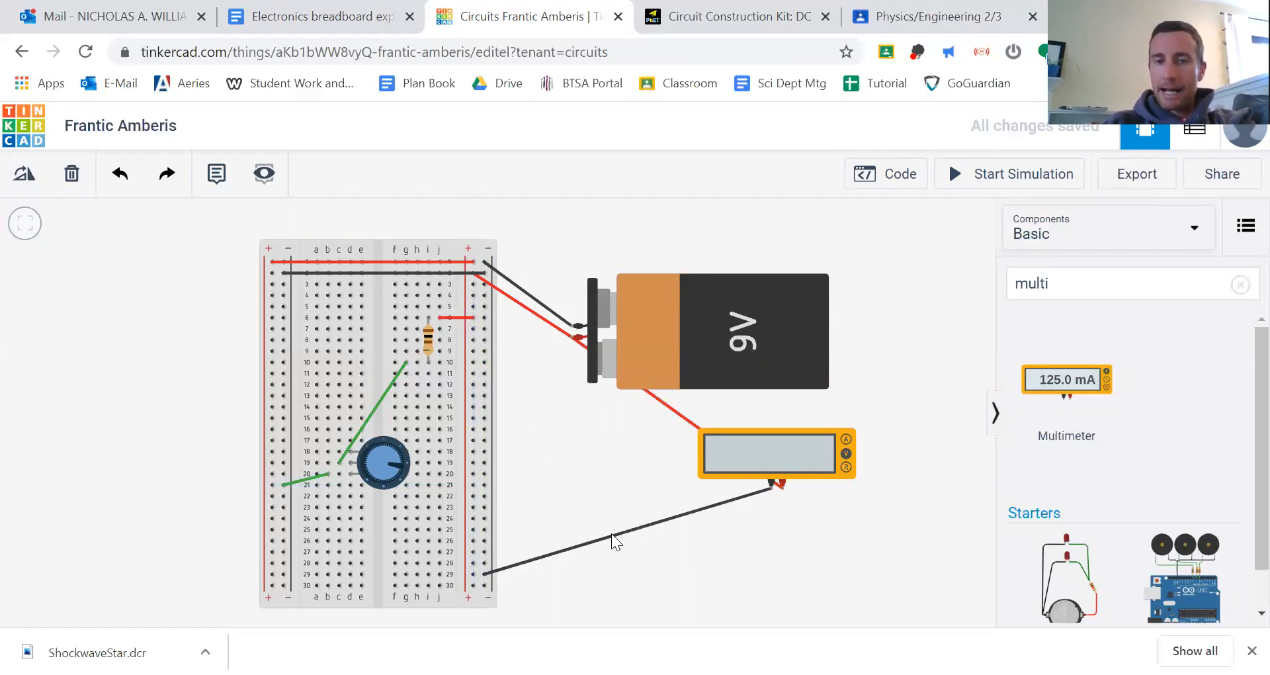
{"action": "left_click", "coordinate": [578, 543]}
{"action": "left_click_drag", "start_coordinate": [484, 574], "coordinate": [571, 325]}
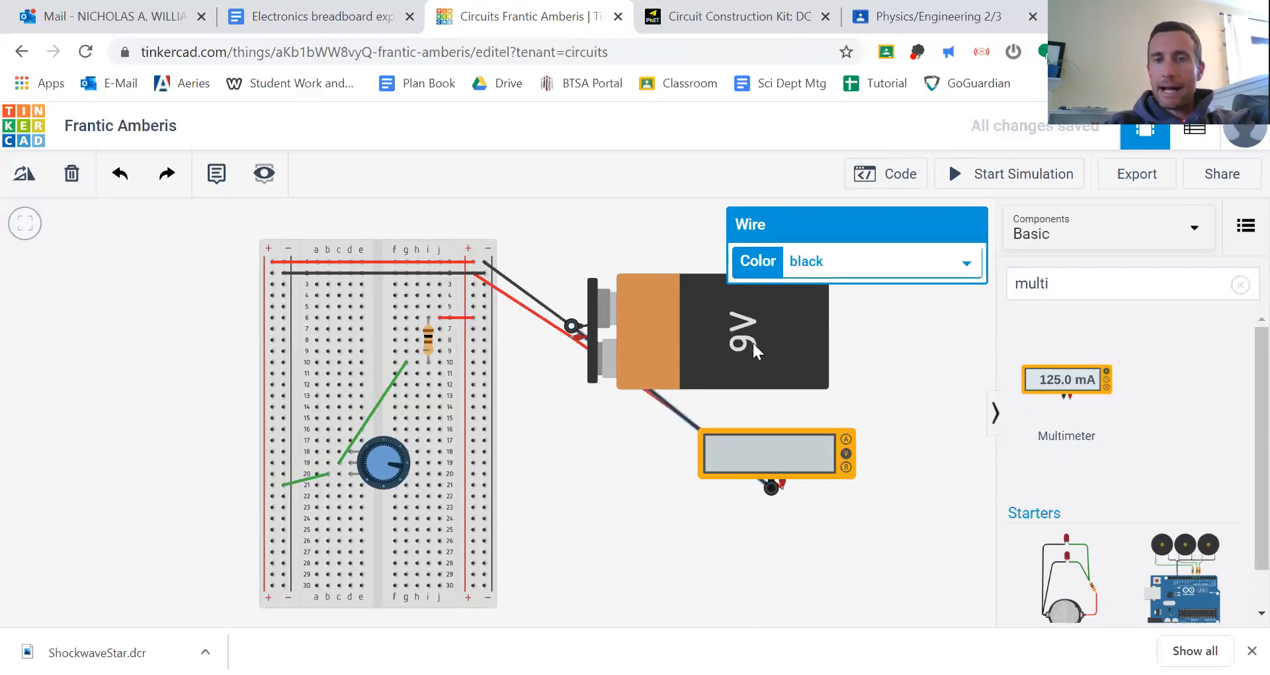
{"action": "left_click", "coordinate": [1008, 191]}
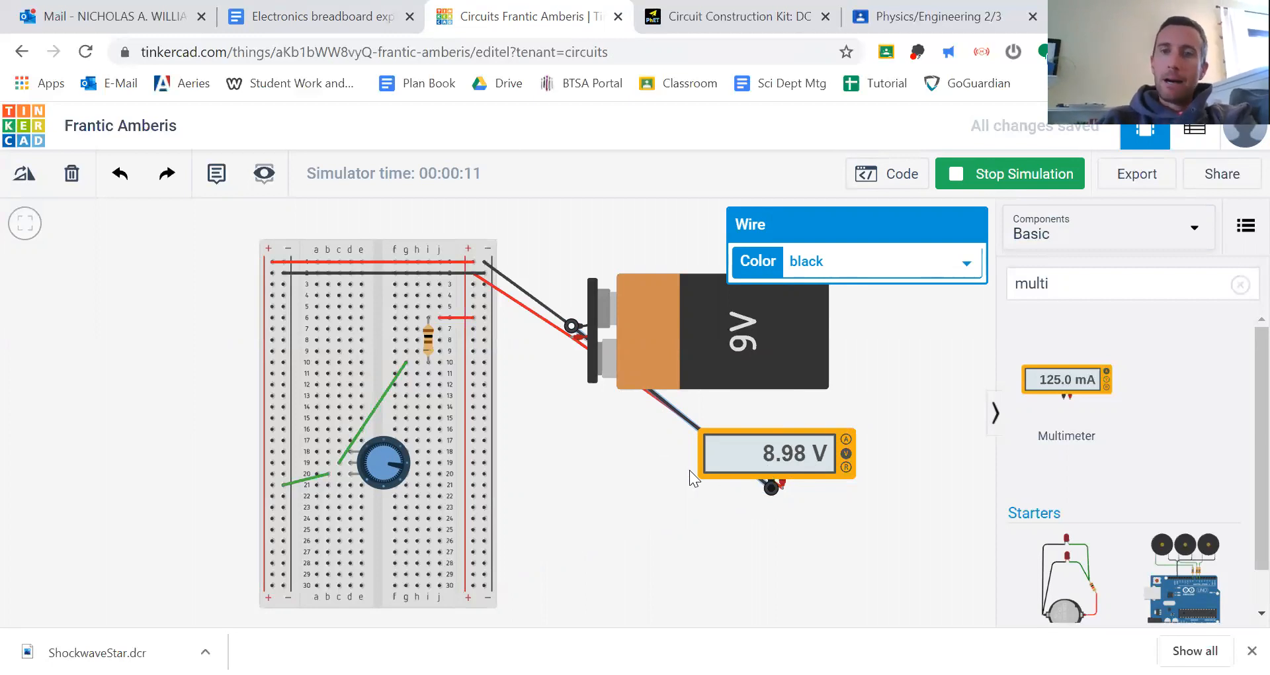
{"action": "left_click", "coordinate": [990, 174]}
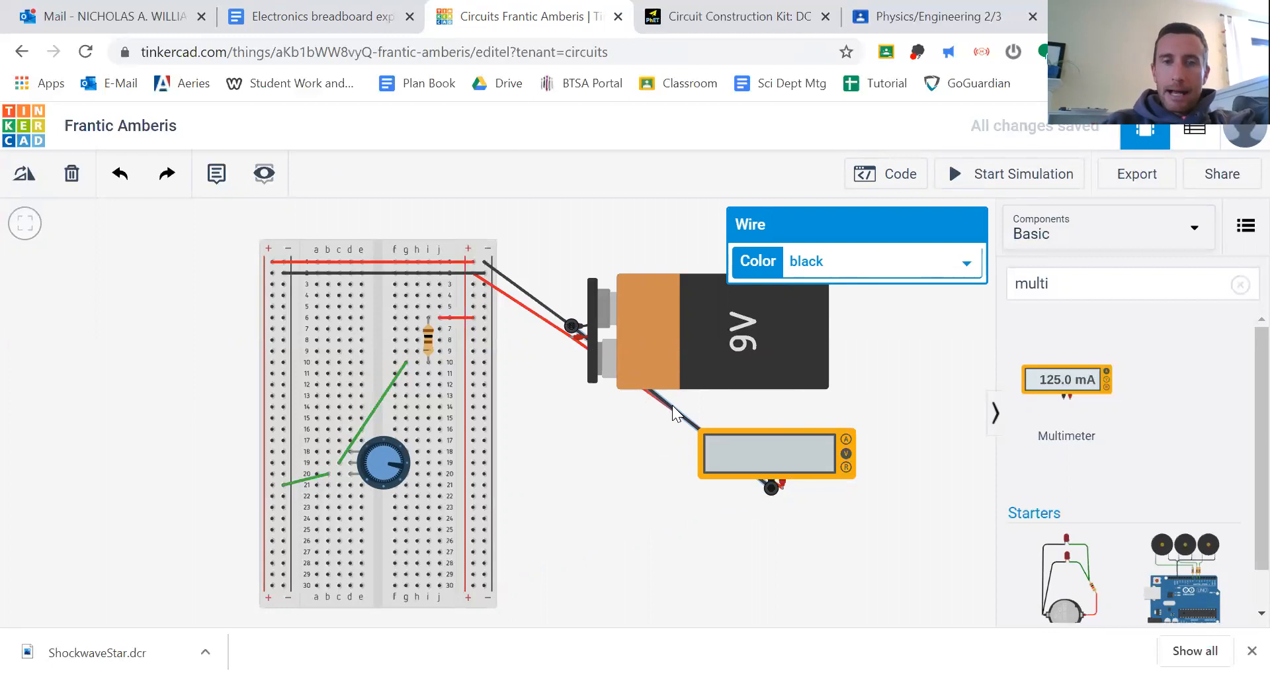
Move the multimeter's red wire to i6 and its black wire to h10, and simulate to measure the voltage across the resistor.
{"action": "left_click_drag", "start_coordinate": [528, 370], "coordinate": [427, 374]}
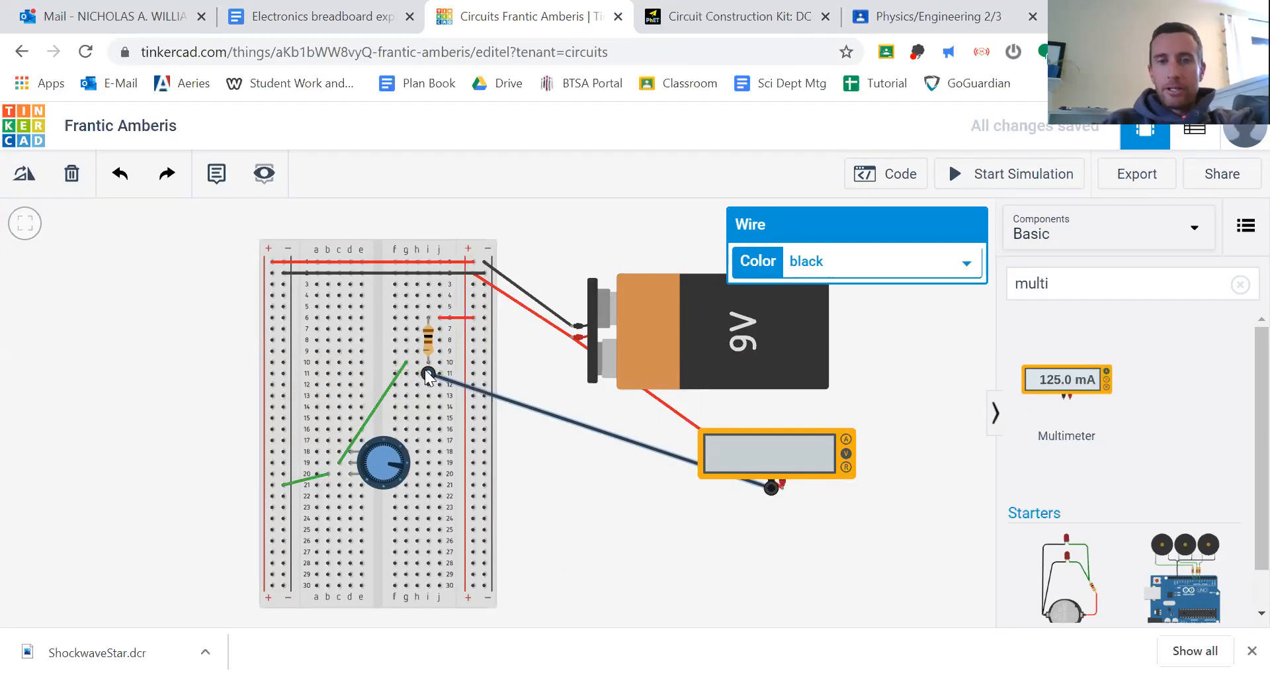
{"action": "left_click", "coordinate": [676, 410]}
{"action": "left_click_drag", "start_coordinate": [569, 345], "coordinate": [423, 326]}
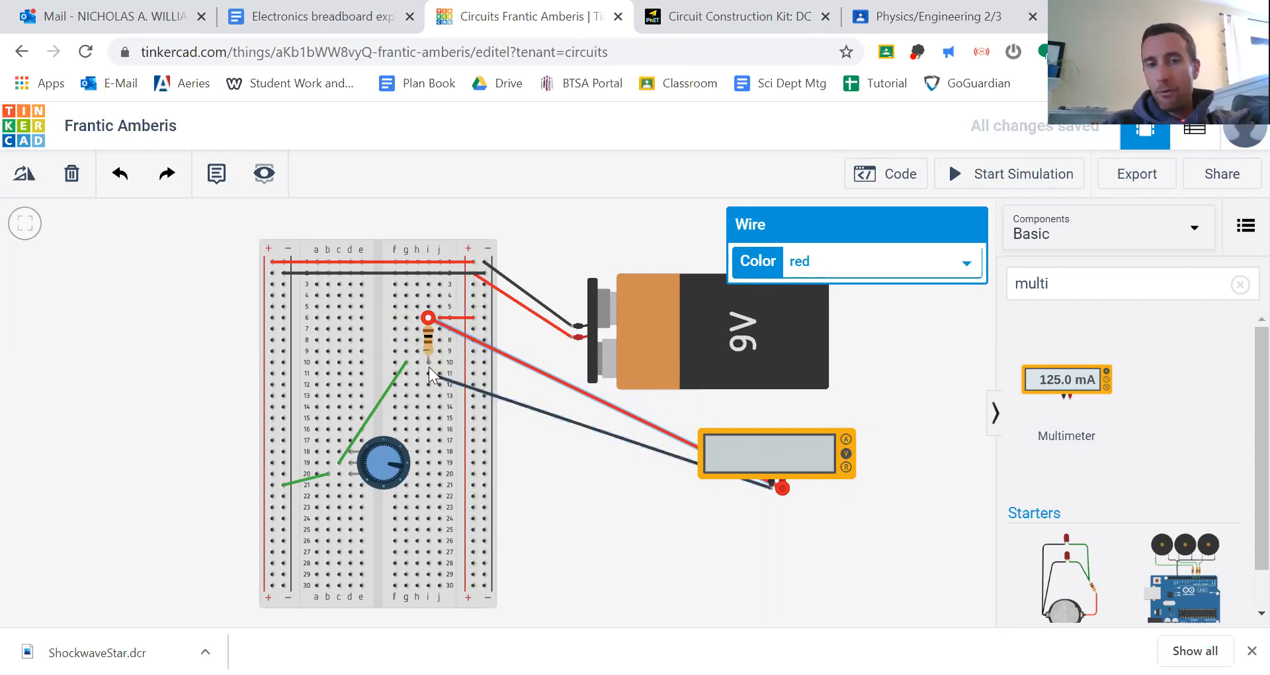
{"action": "left_click", "coordinate": [500, 397]}
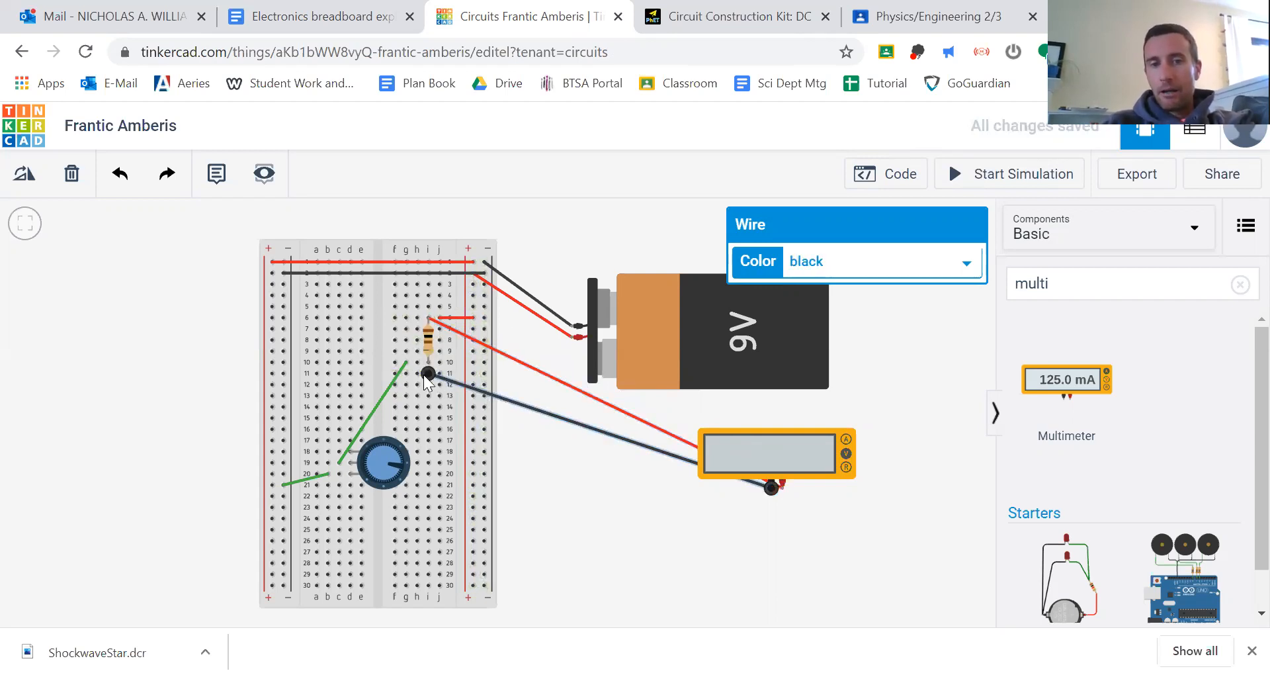
{"action": "left_click_drag", "start_coordinate": [426, 375], "coordinate": [416, 362]}
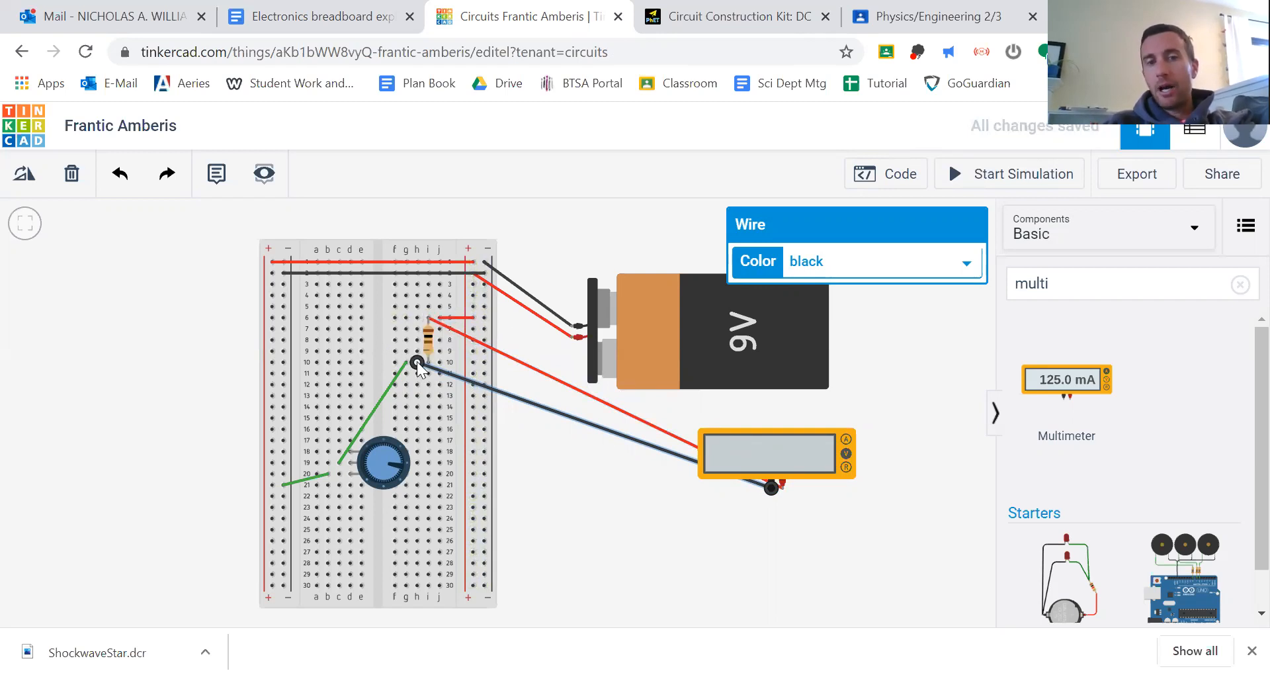
{"action": "left_click", "coordinate": [992, 182]}
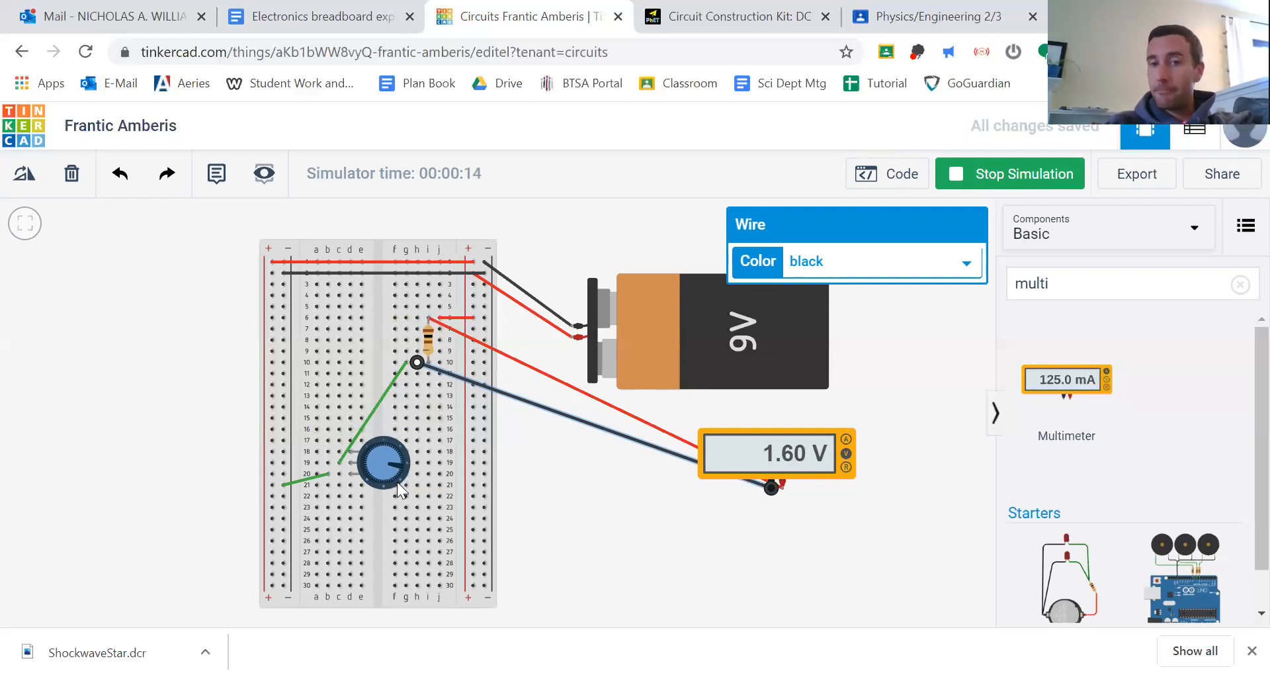
{"action": "left_click", "coordinate": [943, 180]}
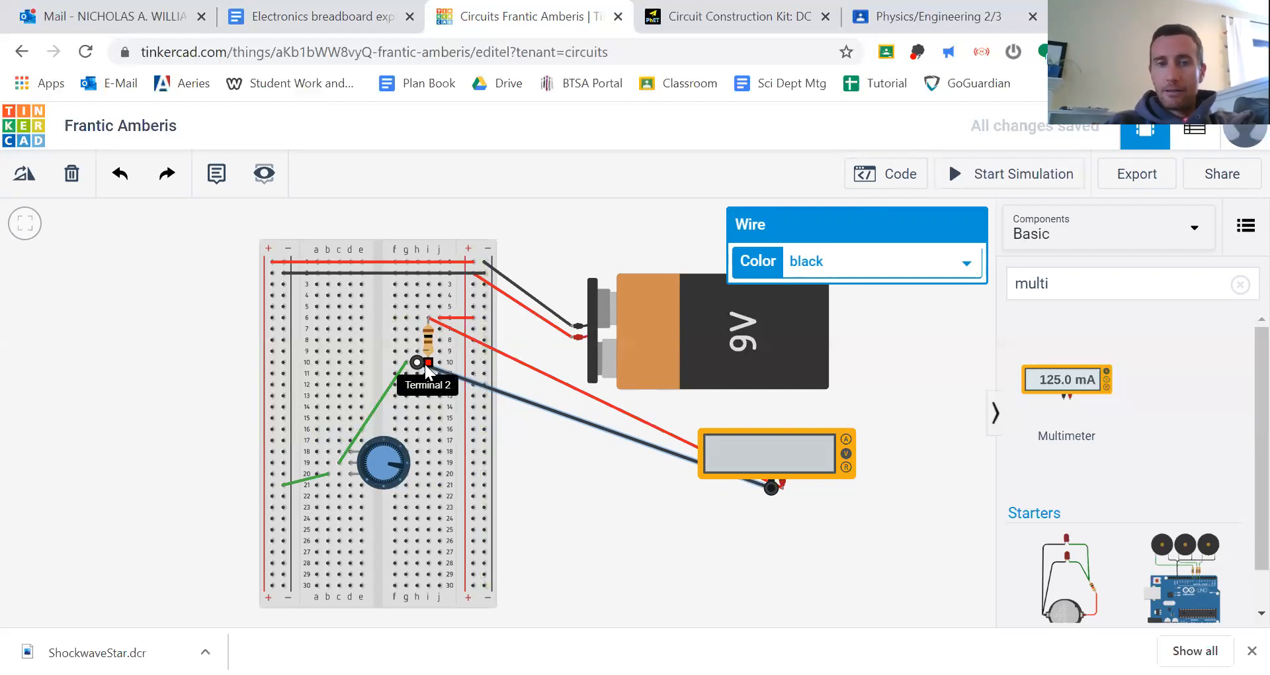
Move the multimeter's black wire to b19 and its red wire to d20 so the meter spans the potentiometer.
{"action": "left_click_drag", "start_coordinate": [416, 363], "coordinate": [329, 464]}
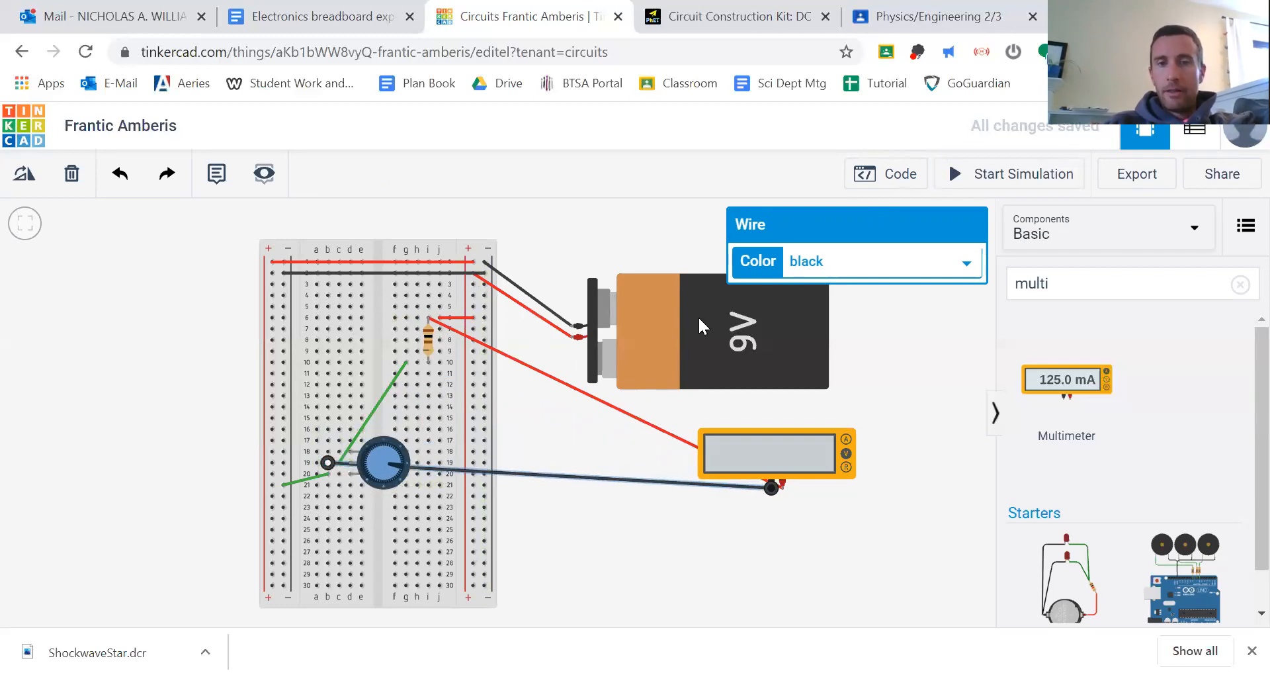
{"action": "left_click", "coordinate": [493, 348]}
{"action": "left_click_drag", "start_coordinate": [428, 319], "coordinate": [350, 474]}
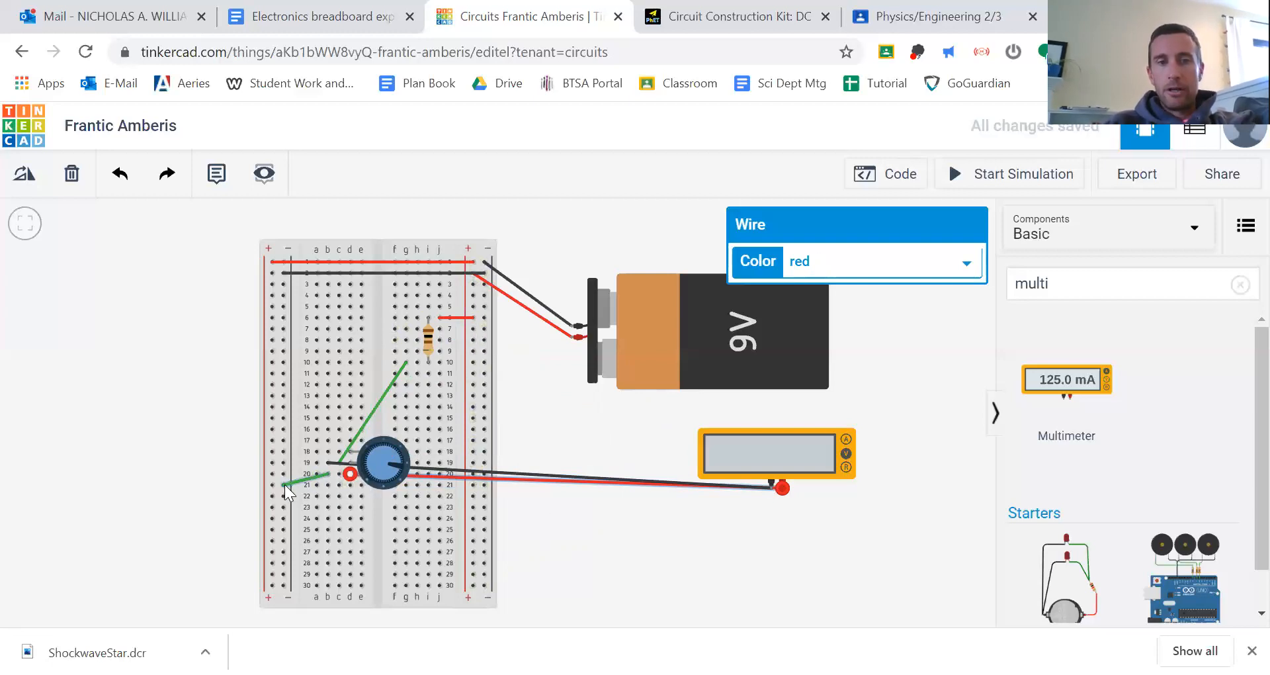
Run the simulation, turn the potentiometer through several positions until its voltage is close to zero, and stop the simulation.
{"action": "left_click", "coordinate": [979, 188]}
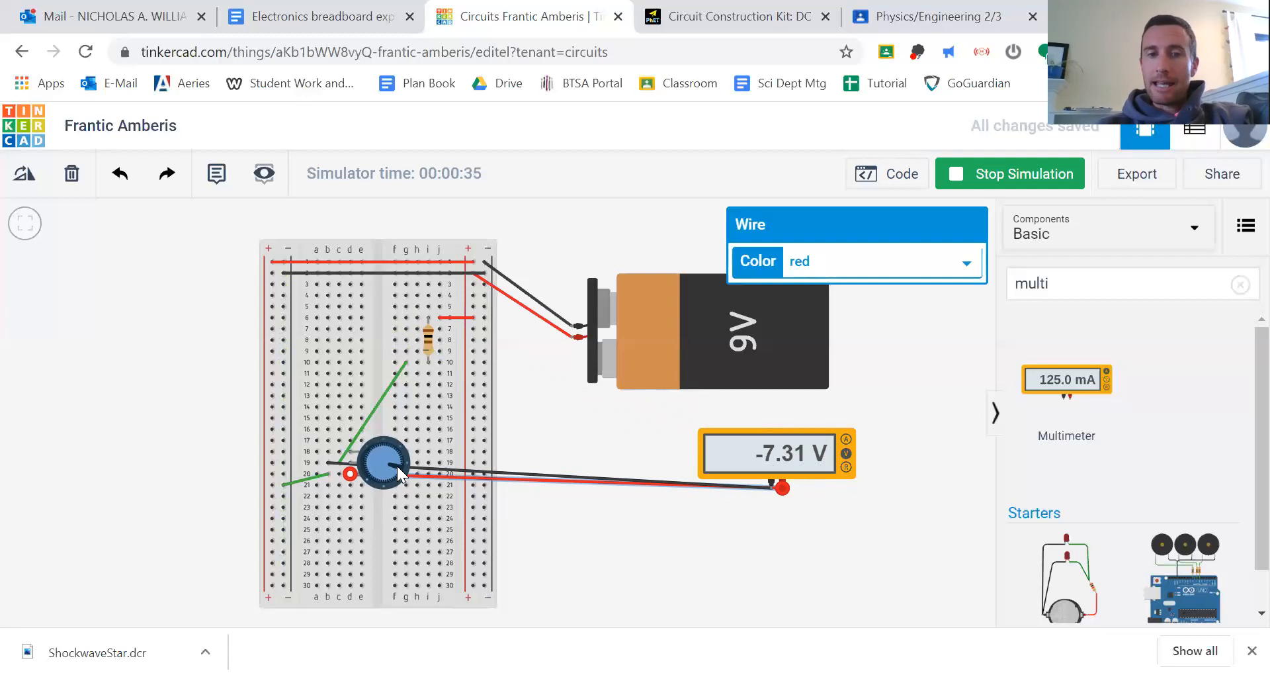
{"action": "left_click_drag", "start_coordinate": [397, 462], "coordinate": [357, 456]}
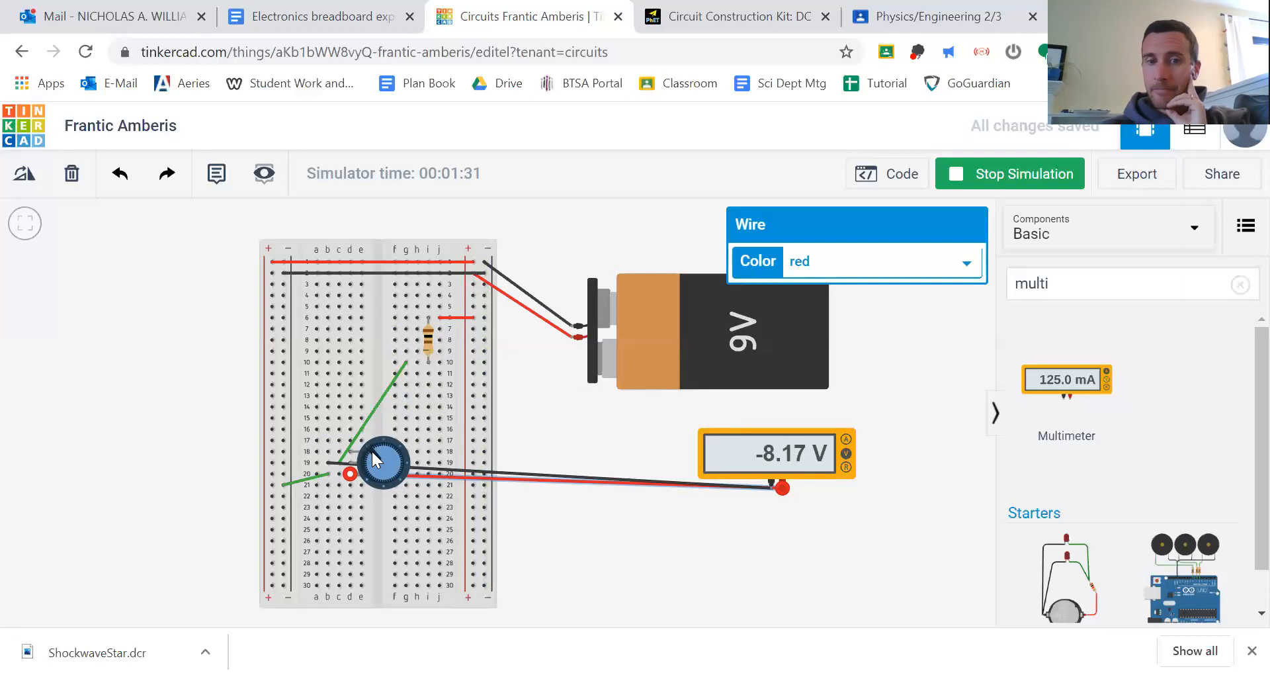
{"action": "mouse_move", "coordinate": [373, 453]}
{"action": "left_mouse_down"}
{"action": "mouse_move", "coordinate": [391, 449]}
{"action": "mouse_move", "coordinate": [401, 477]}
{"action": "mouse_move", "coordinate": [359, 466]}
{"action": "left_mouse_up"}
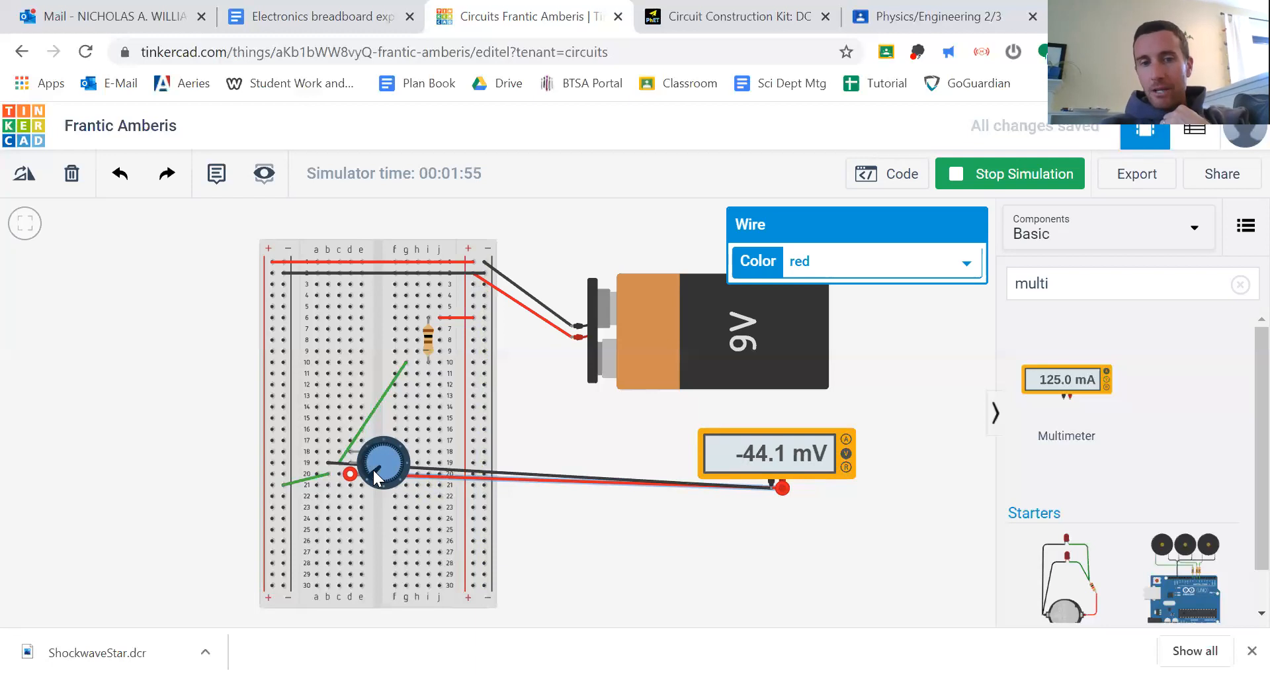
{"action": "left_click_drag", "start_coordinate": [375, 471], "coordinate": [386, 477]}
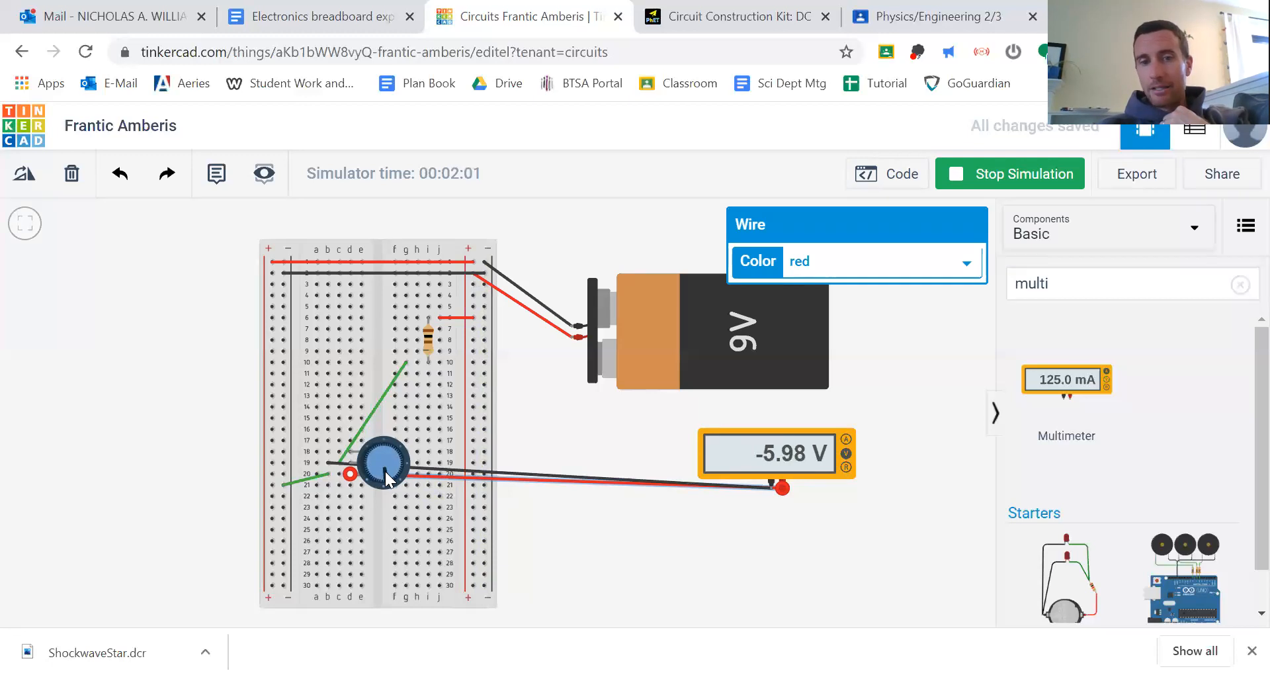
{"action": "left_click_drag", "start_coordinate": [386, 474], "coordinate": [383, 479]}
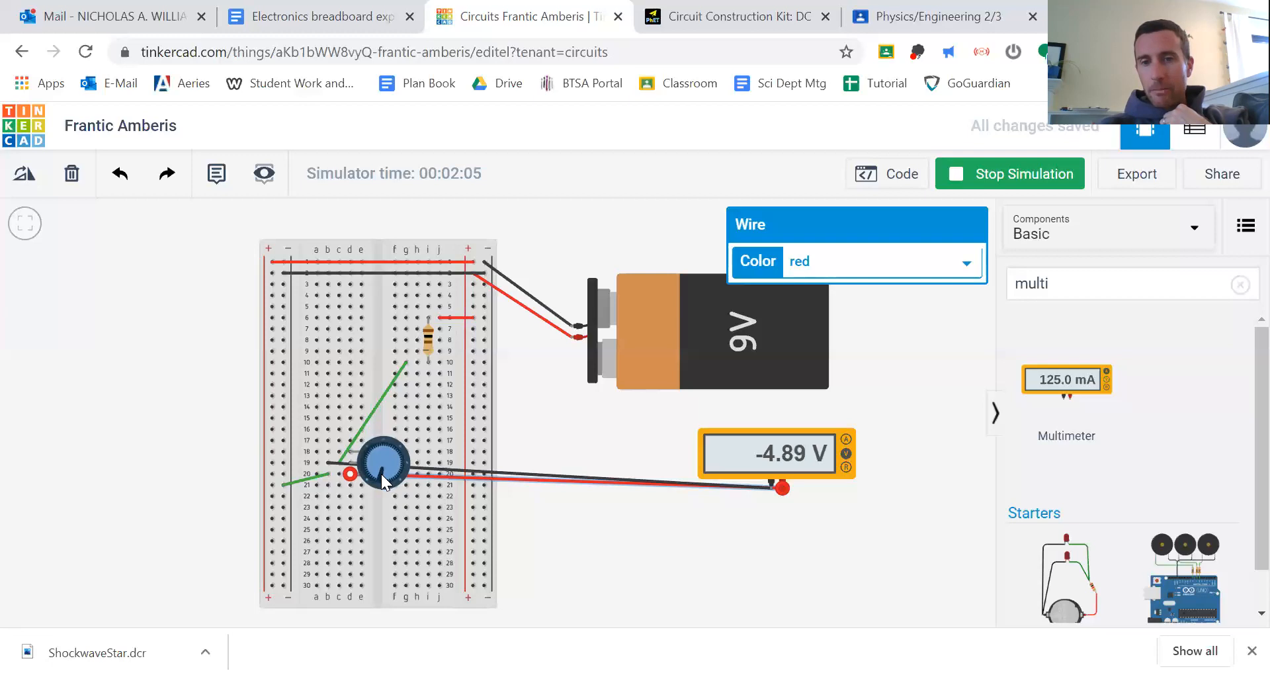
{"action": "left_click_drag", "start_coordinate": [381, 474], "coordinate": [380, 474]}
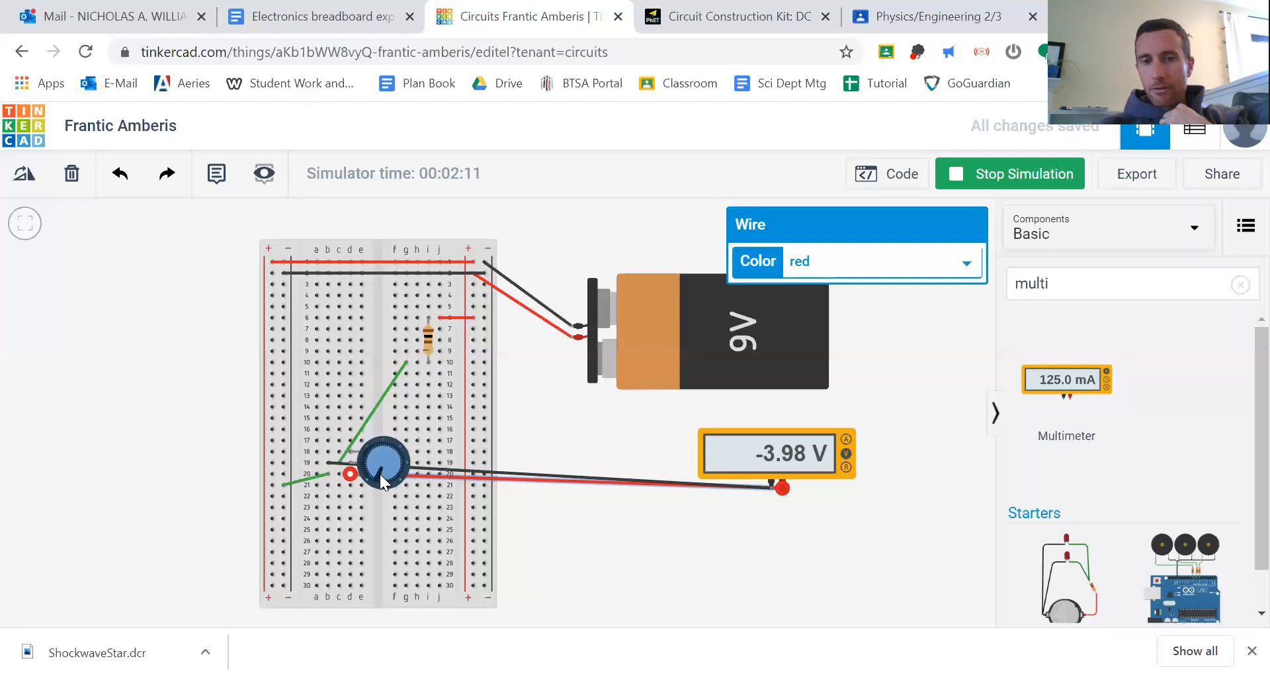
{"action": "left_click_drag", "start_coordinate": [380, 473], "coordinate": [376, 471]}
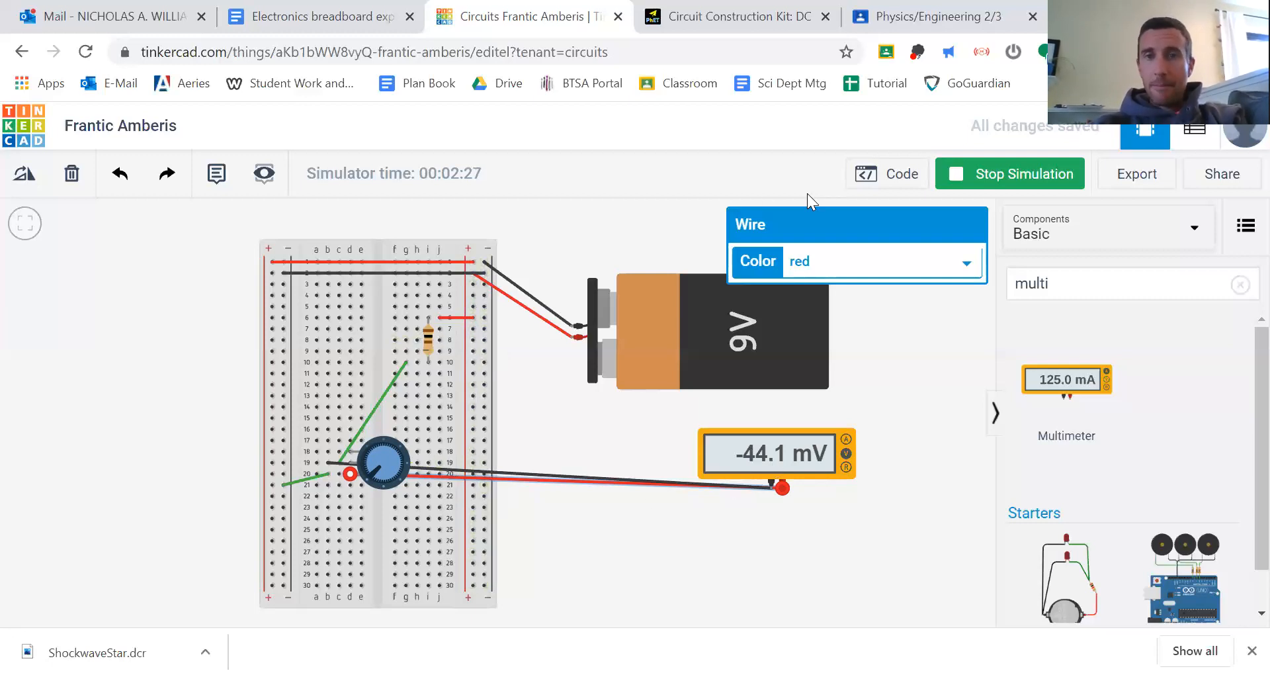
{"action": "left_click", "coordinate": [992, 176]}
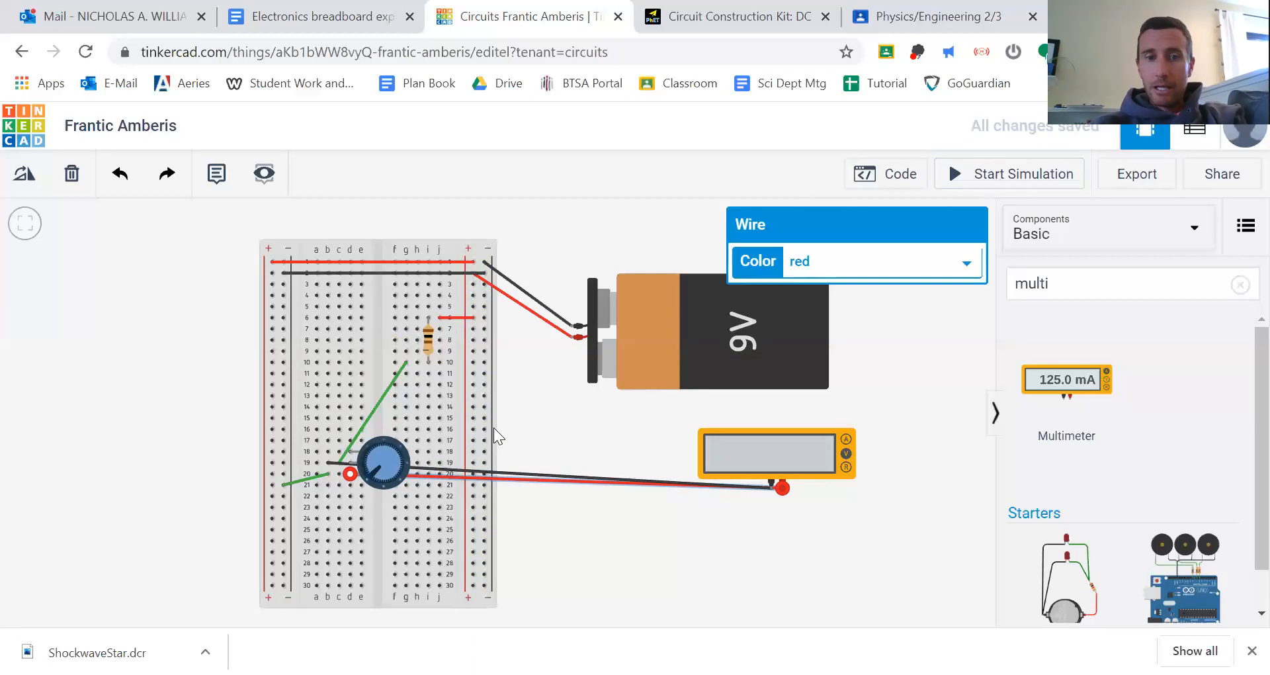
Move the multimeter's red wire to h6 and its black wire to h10 so the meter spans the resistor.
{"action": "left_click_drag", "start_coordinate": [349, 474], "coordinate": [416, 320]}
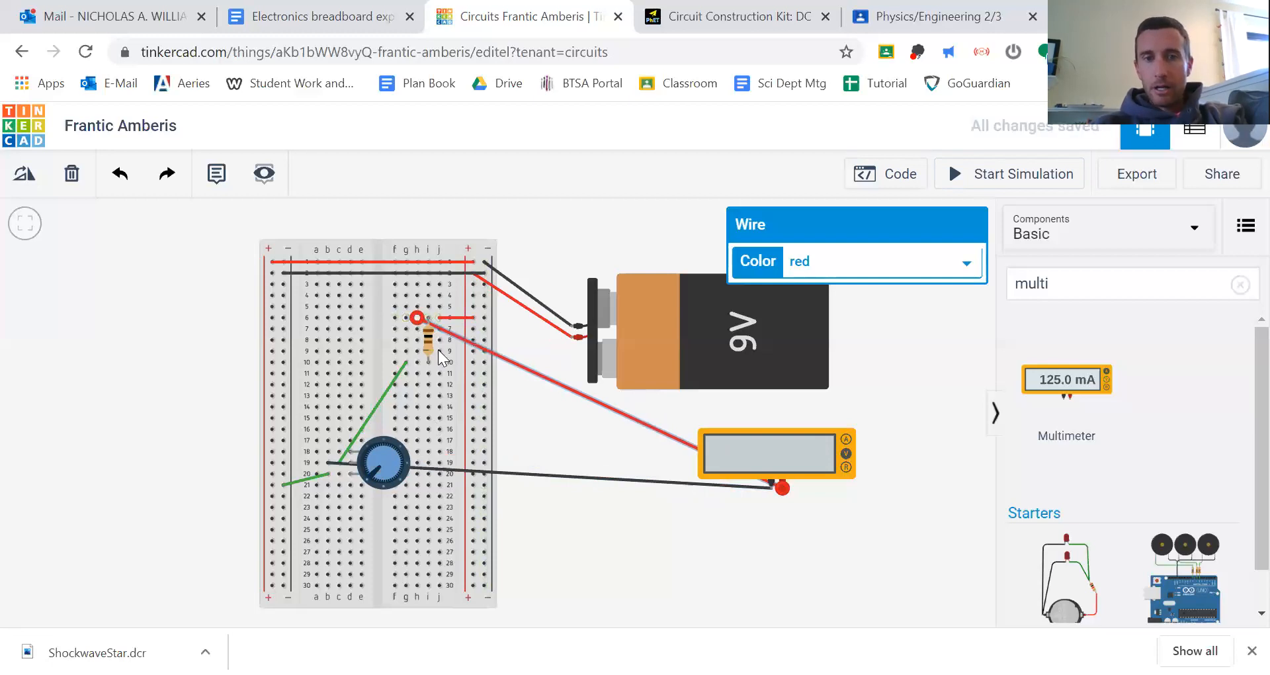
{"action": "left_click", "coordinate": [503, 472]}
{"action": "left_click_drag", "start_coordinate": [324, 463], "coordinate": [414, 361]}
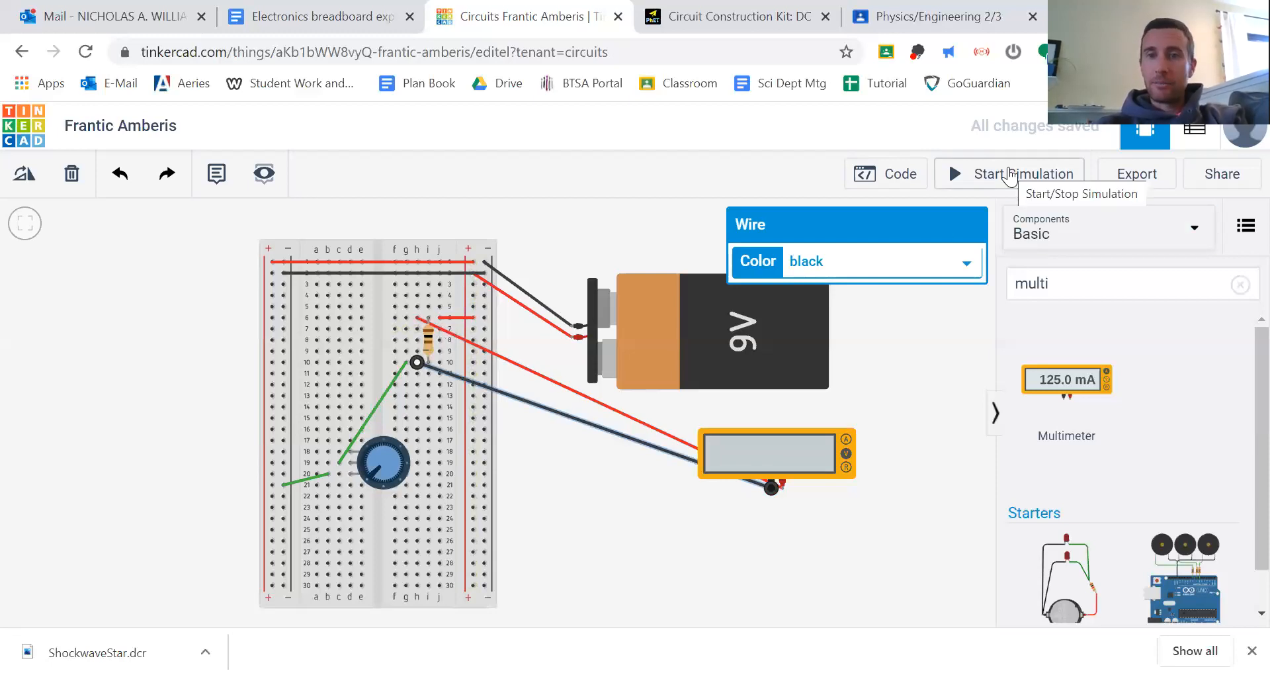
Run the simulation and turn the potentiometer to increase its resistance while measuring the resistor's voltage.
{"action": "left_click", "coordinate": [1010, 176]}
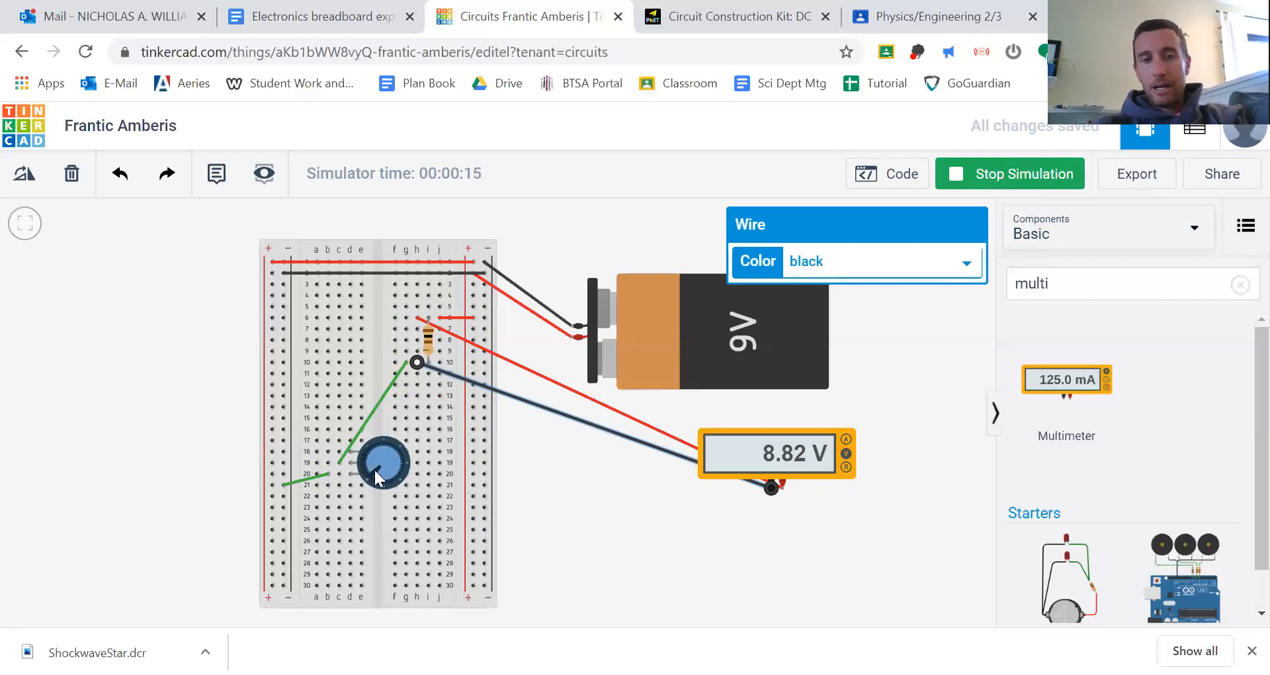
{"action": "mouse_move", "coordinate": [375, 470]}
{"action": "left_mouse_down"}
{"action": "mouse_move", "coordinate": [393, 475]}
{"action": "mouse_move", "coordinate": [389, 458]}
{"action": "mouse_move", "coordinate": [369, 458]}
{"action": "left_mouse_up"}
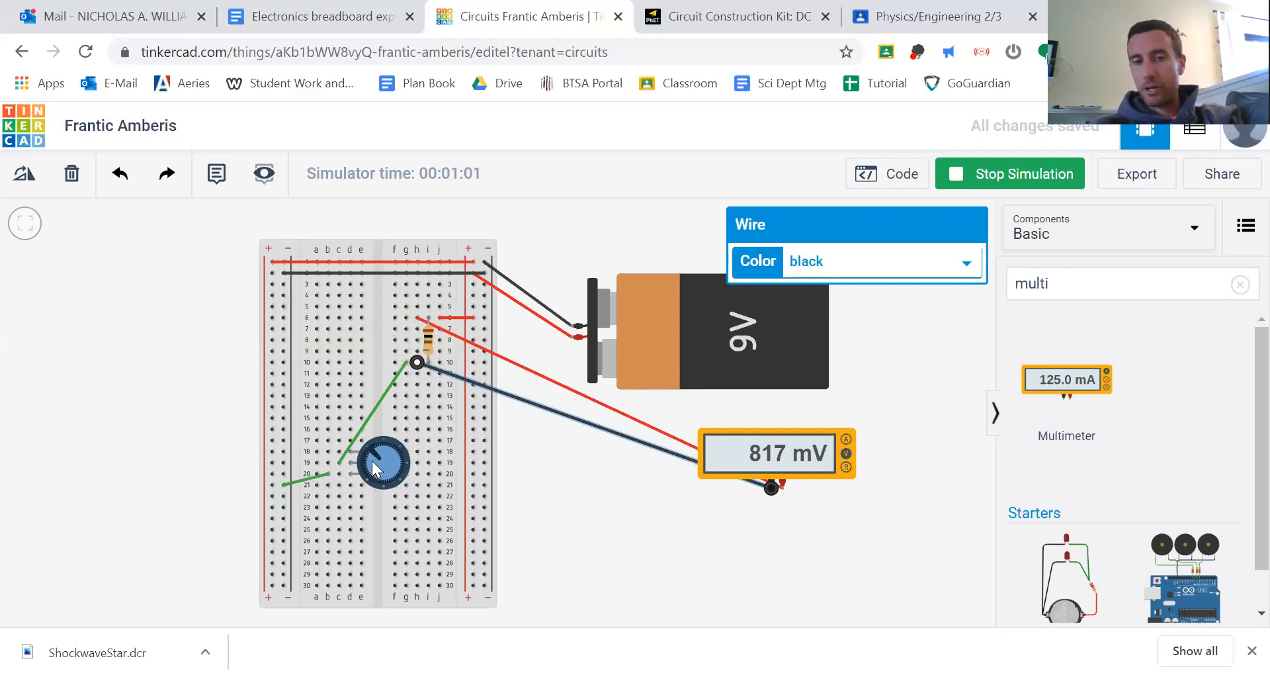
{"action": "mouse_move", "coordinate": [375, 460]}
{"action": "left_mouse_down"}
{"action": "mouse_move", "coordinate": [390, 451]}
{"action": "mouse_move", "coordinate": [393, 480]}
{"action": "mouse_move", "coordinate": [369, 474]}
{"action": "mouse_move", "coordinate": [394, 471]}
{"action": "mouse_move", "coordinate": [386, 446]}
{"action": "left_mouse_up"}
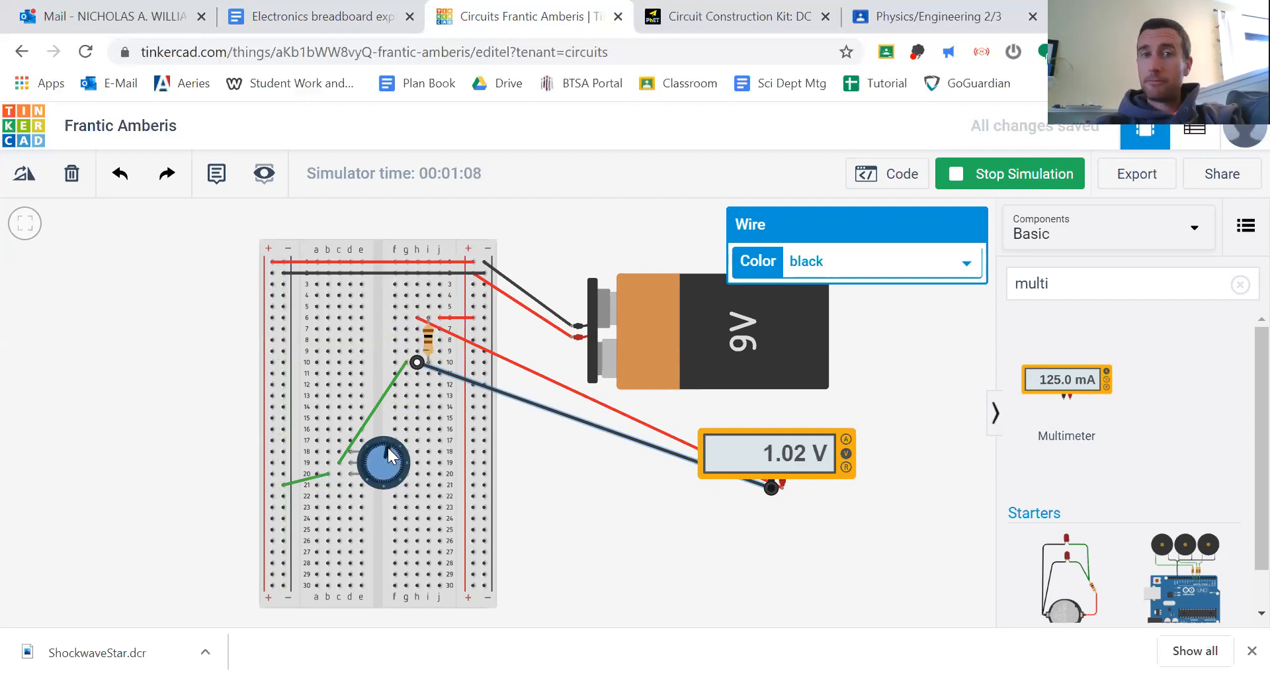
Switch to the Google Docs assignment and begin the answer below question 29 with "Resistance on pot is 0 because".
{"action": "left_click", "coordinate": [311, 16]}
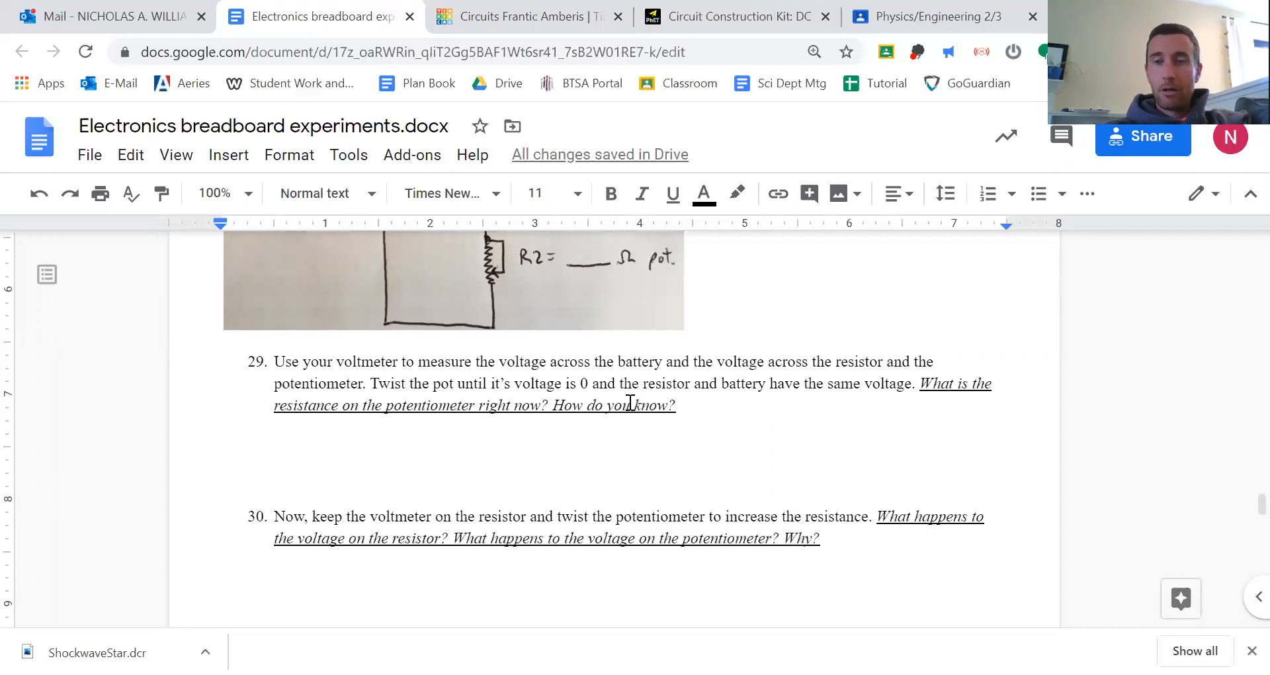
{"action": "left_click", "coordinate": [685, 431]}
{"action": "left_click", "coordinate": [544, 442]}
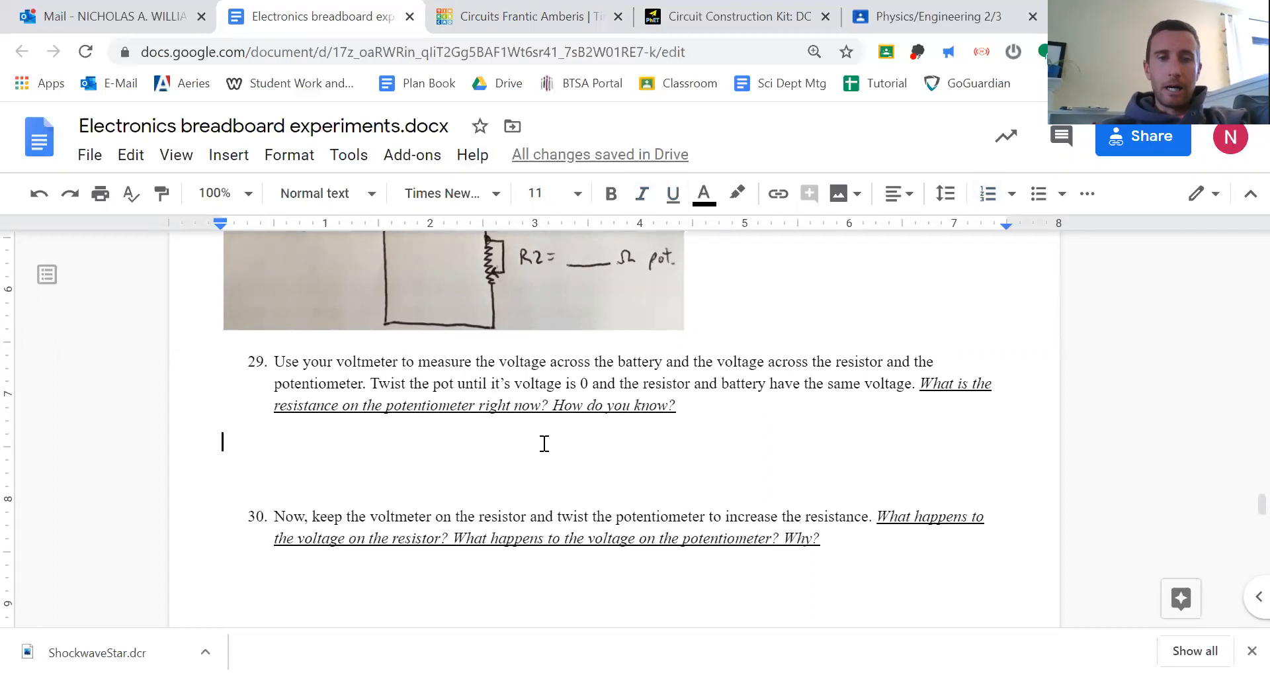
{"action": "type", "text": "Resistance on pot is "}
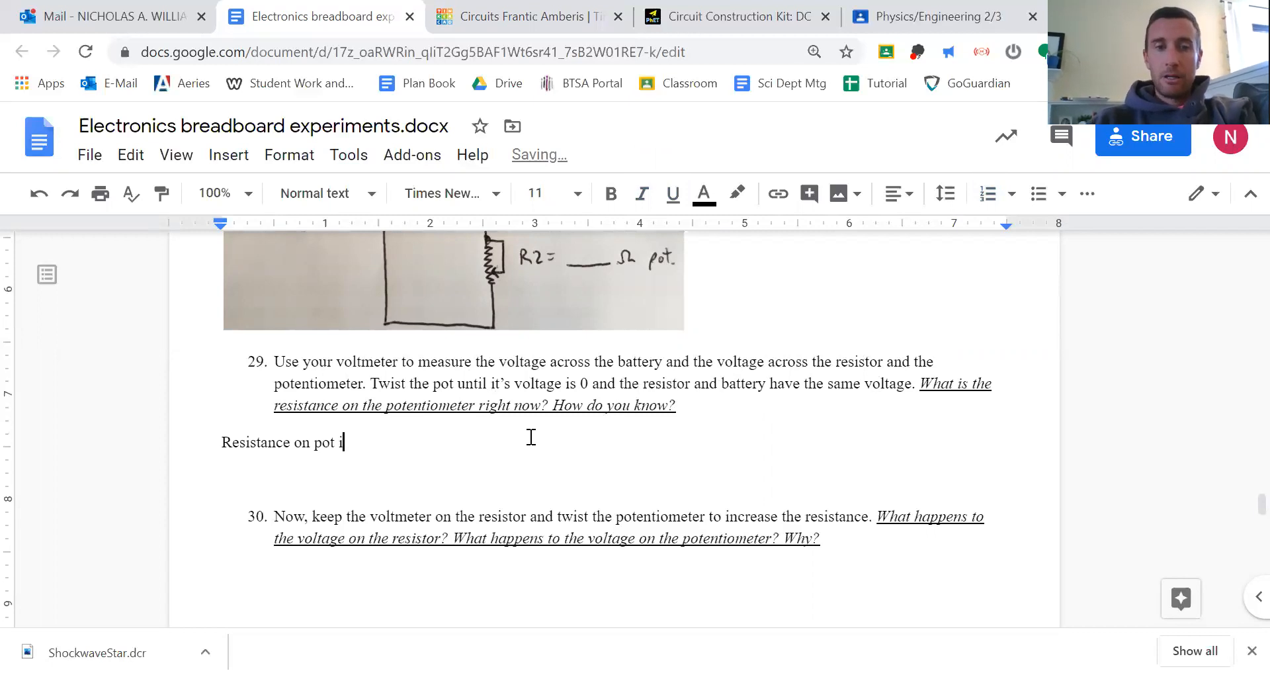
{"action": "type", "text": "0"}
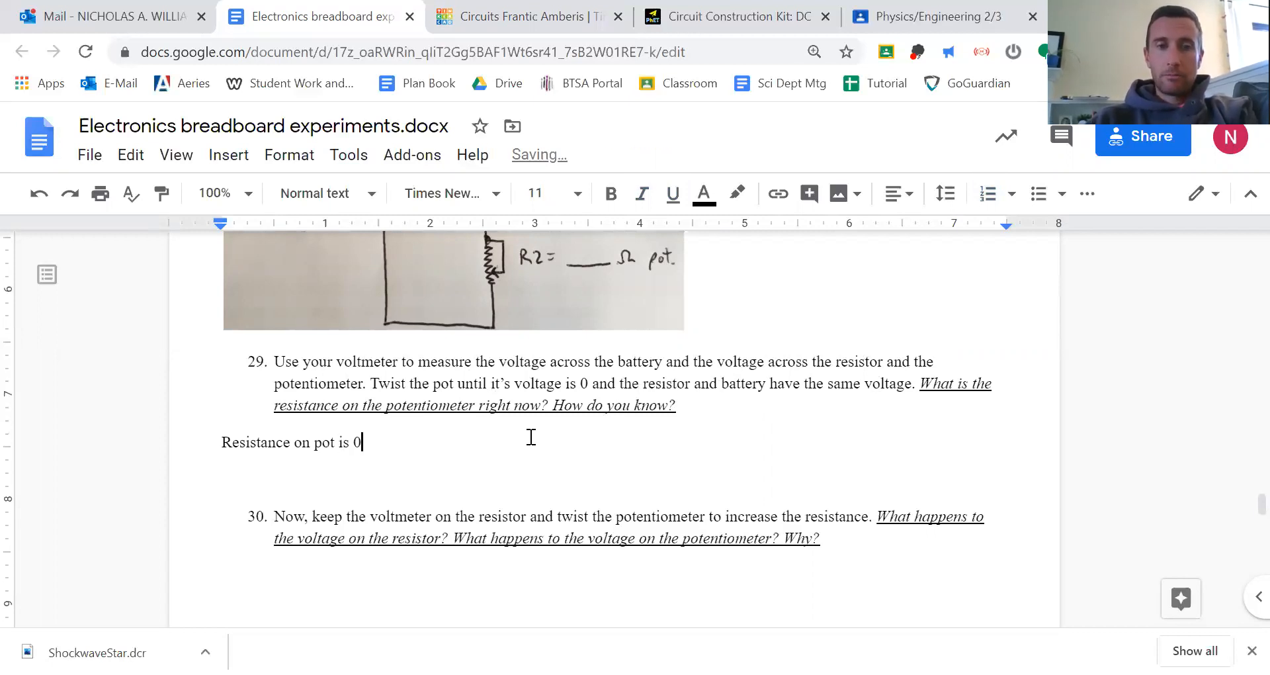
{"action": "type", "text": " becaus"}
{"action": "key", "text": "BackSpace"}
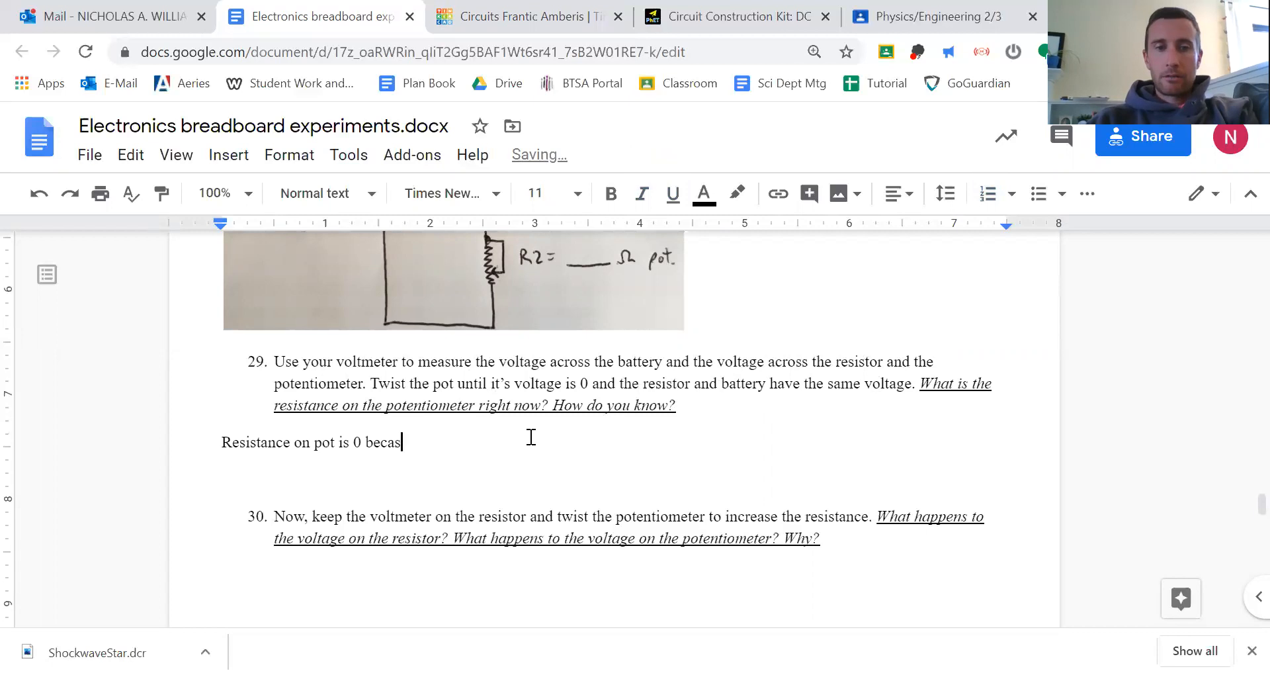
Complete question 29's answer with "it has 0 Voltage (actually resistance is very low, but not quite 0 ohms because it's reading 0.04V)".
{"action": "type", "text": "se it has 0 Voltage (actually resistance is ver l"}
{"action": "key", "text": "BackSpace"}
{"action": "key", "text": "BackSpace"}
{"action": "type", "text": "y low, but not quo"}
{"action": "key", "text": "BackSpace"}
{"action": "type", "text": "ite zero"}
{"action": "key", "text": "BackSpace"}
{"action": "key", "text": "BackSpace"}
{"action": "key", "text": "BackSpace"}
{"action": "key", "text": "BackSpace"}
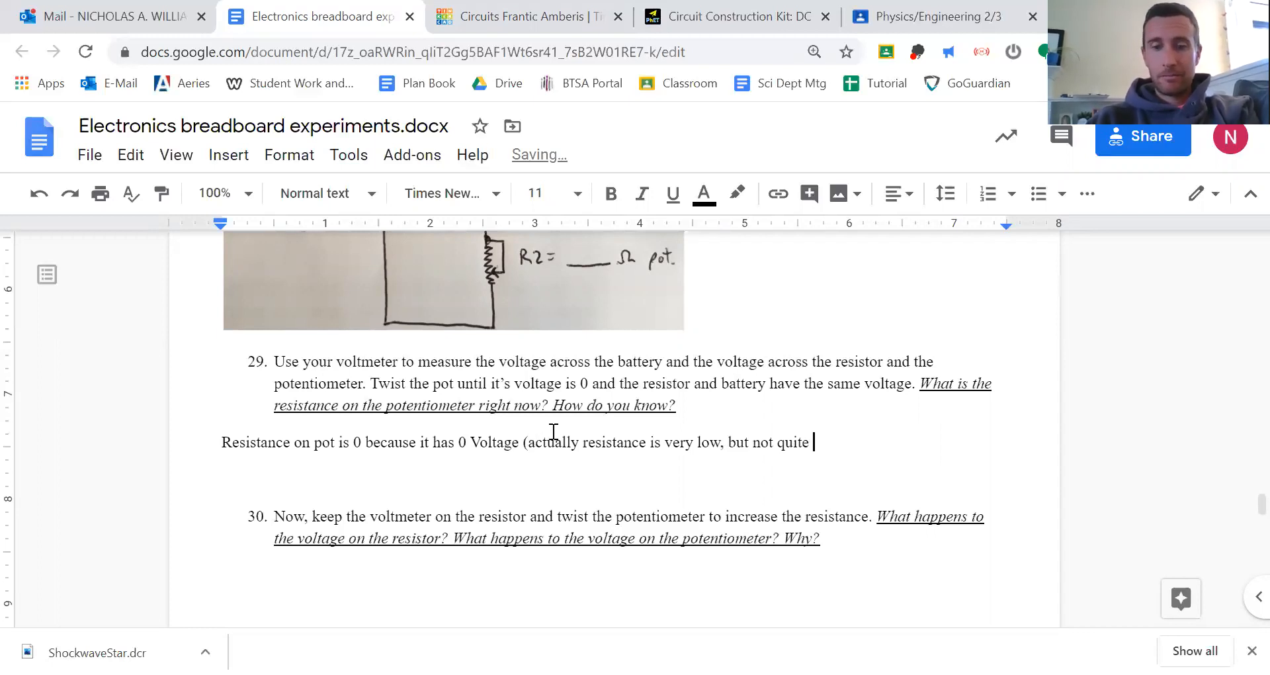
{"action": "type", "text": "0"}
{"action": "type", "text": " ohms because it's reading 0."}
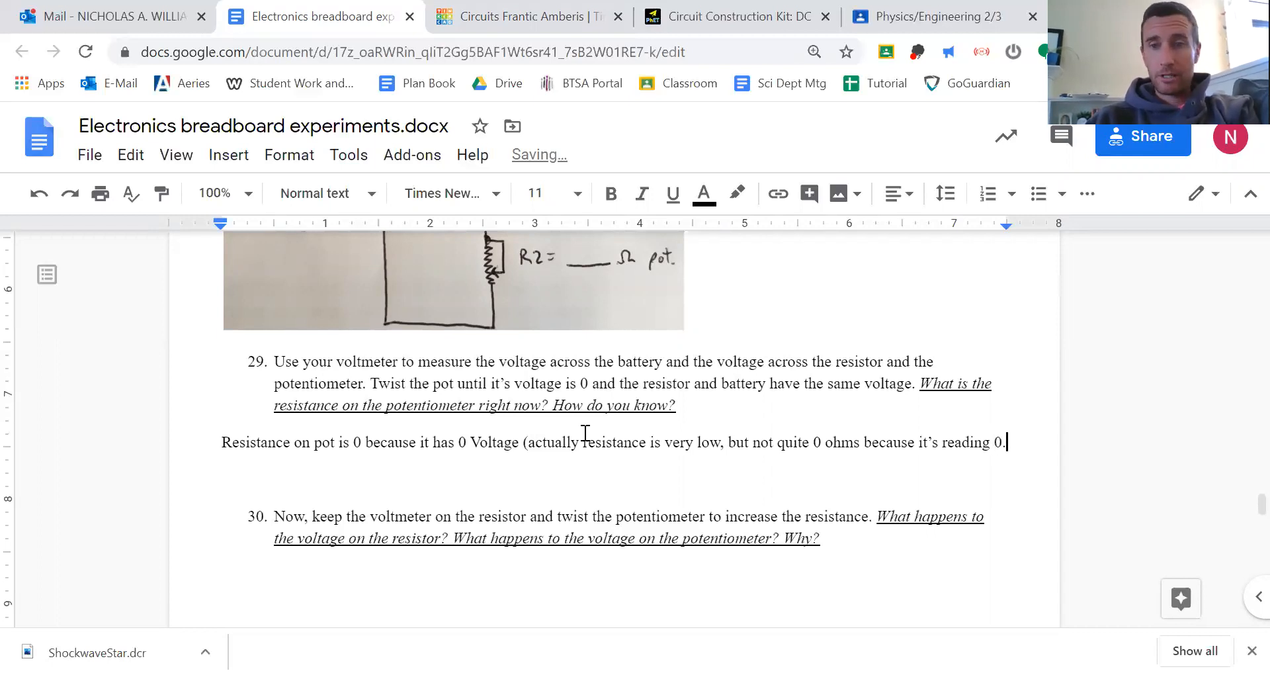
{"action": "type", "text": "04"}
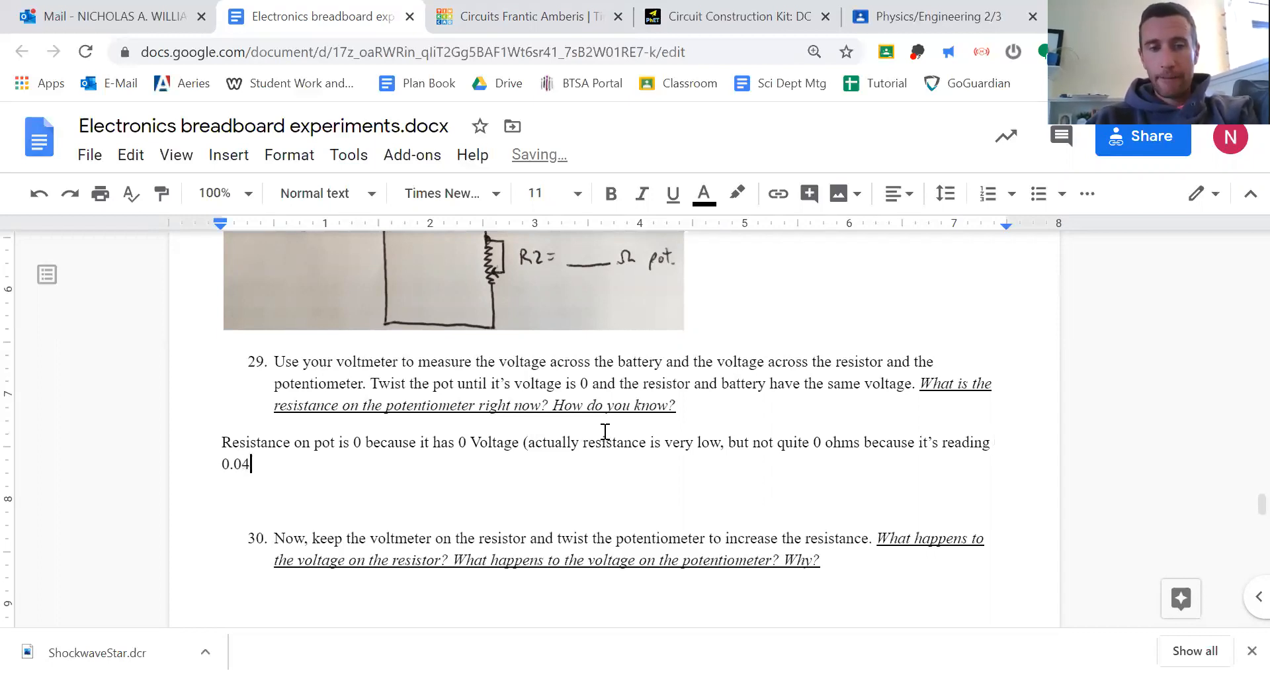
{"action": "type", "text": "V"}
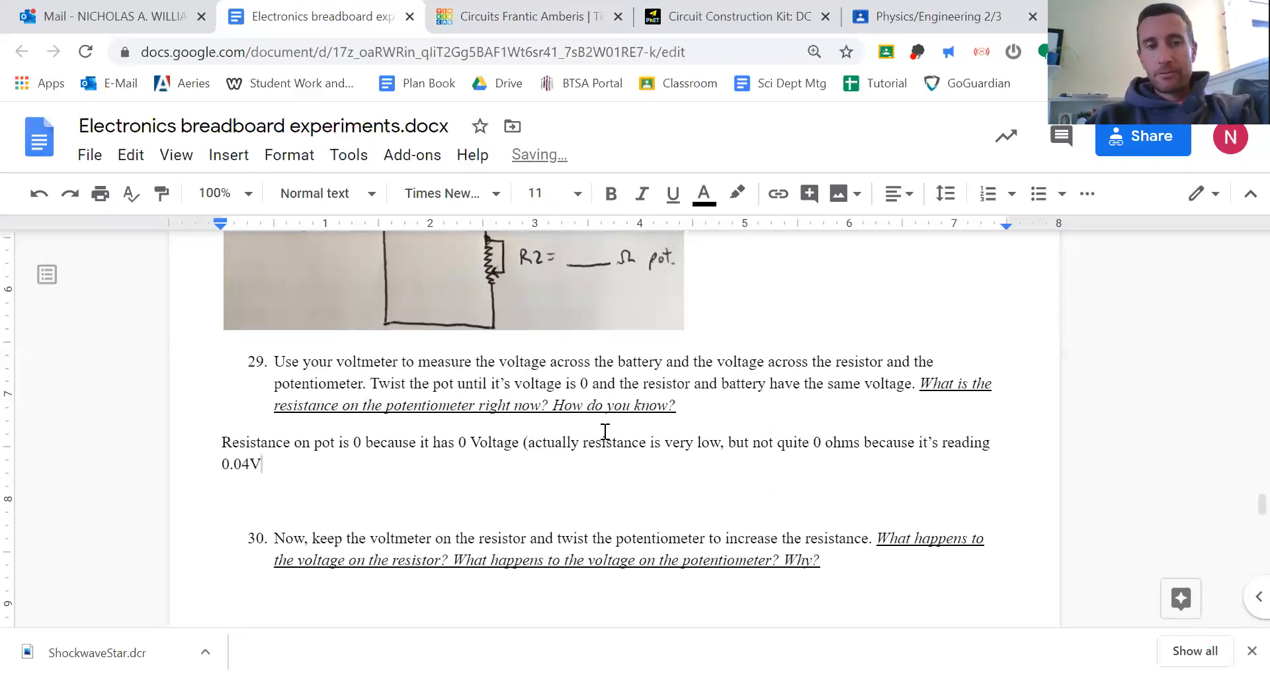
{"action": "type", "text": ")"}
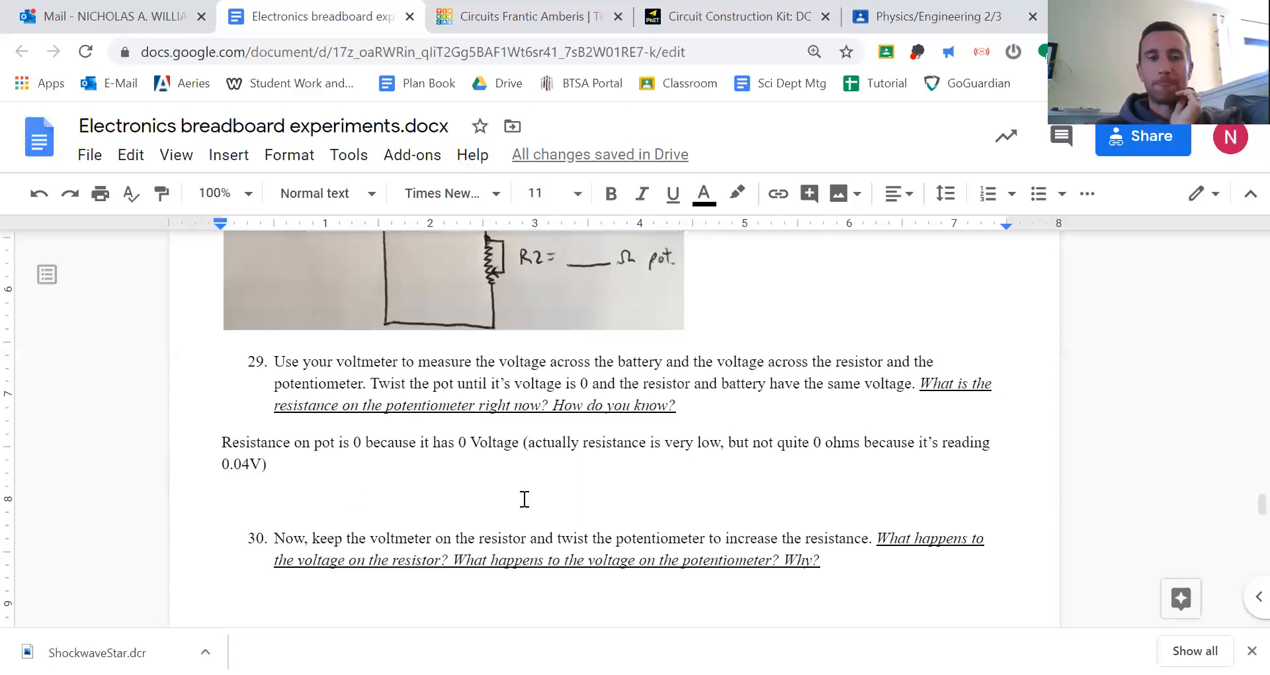
Begin the answer below question 30 with "V on resistor decreased to 0.817V, V on pot increased to 8.17V".
{"action": "scroll", "coordinate": [547, 506], "scroll_direction": "down", "scroll_amount": 2}
{"action": "scroll", "coordinate": [547, 506], "scroll_direction": "down", "scroll_amount": 2}
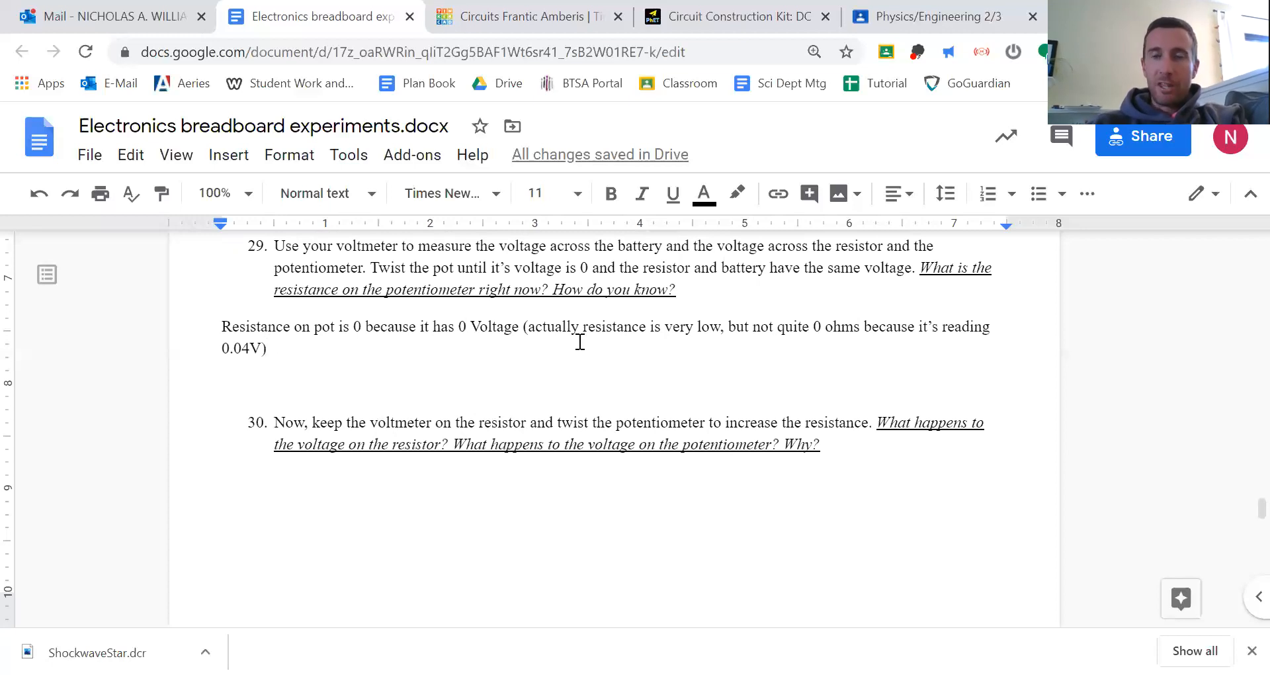
{"action": "left_click", "coordinate": [514, 515]}
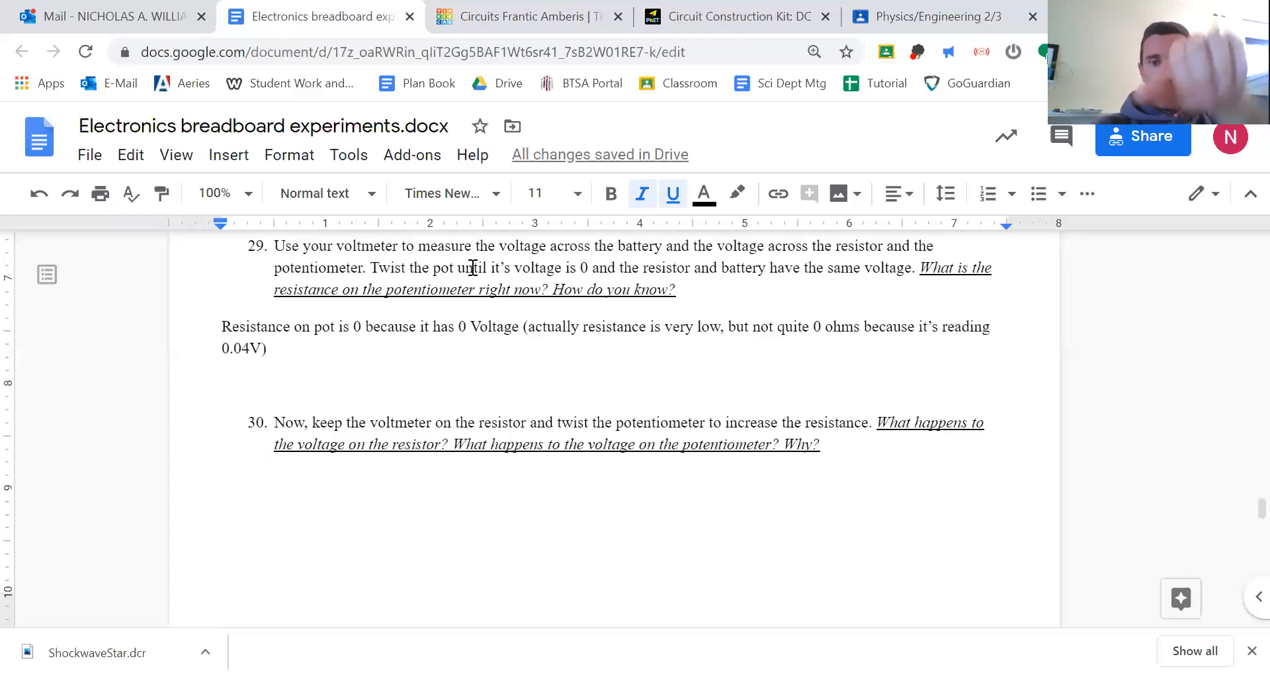
{"action": "type", "text": "V on resisr"}
{"action": "key", "text": "BackSpace"}
{"action": "type", "text": "tor decreased to 0."}
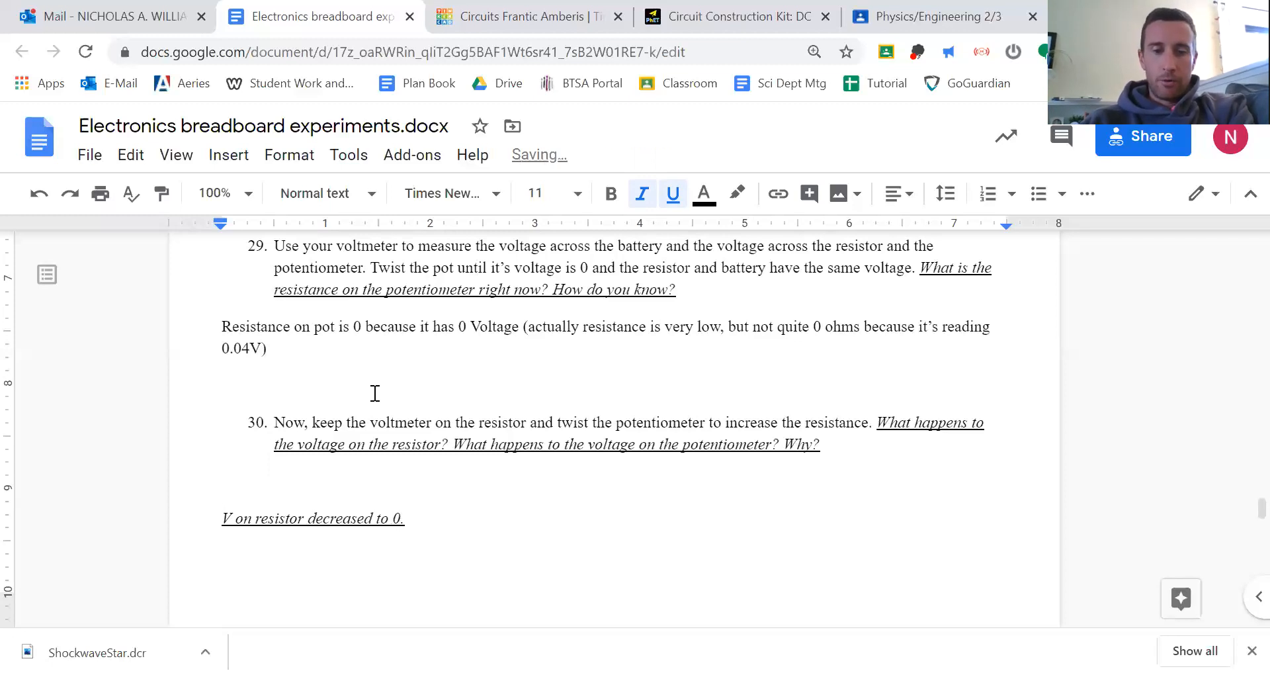
{"action": "type", "text": "81"}
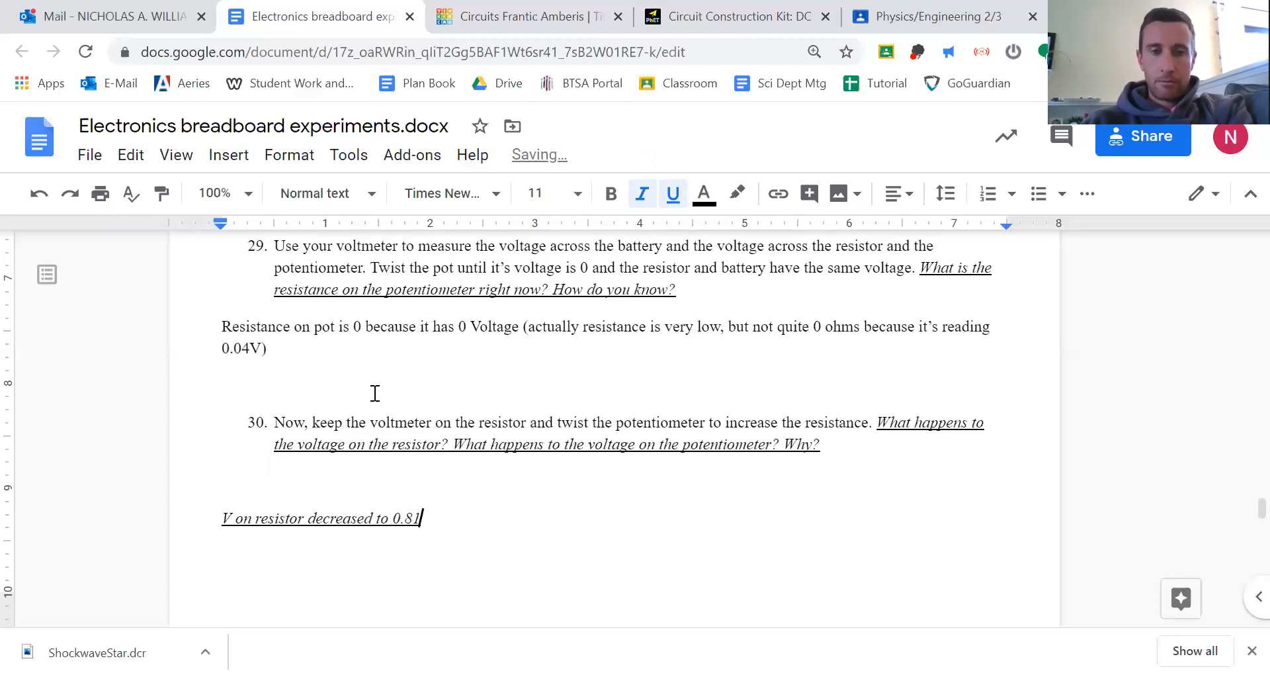
{"action": "type", "text": "7V"}
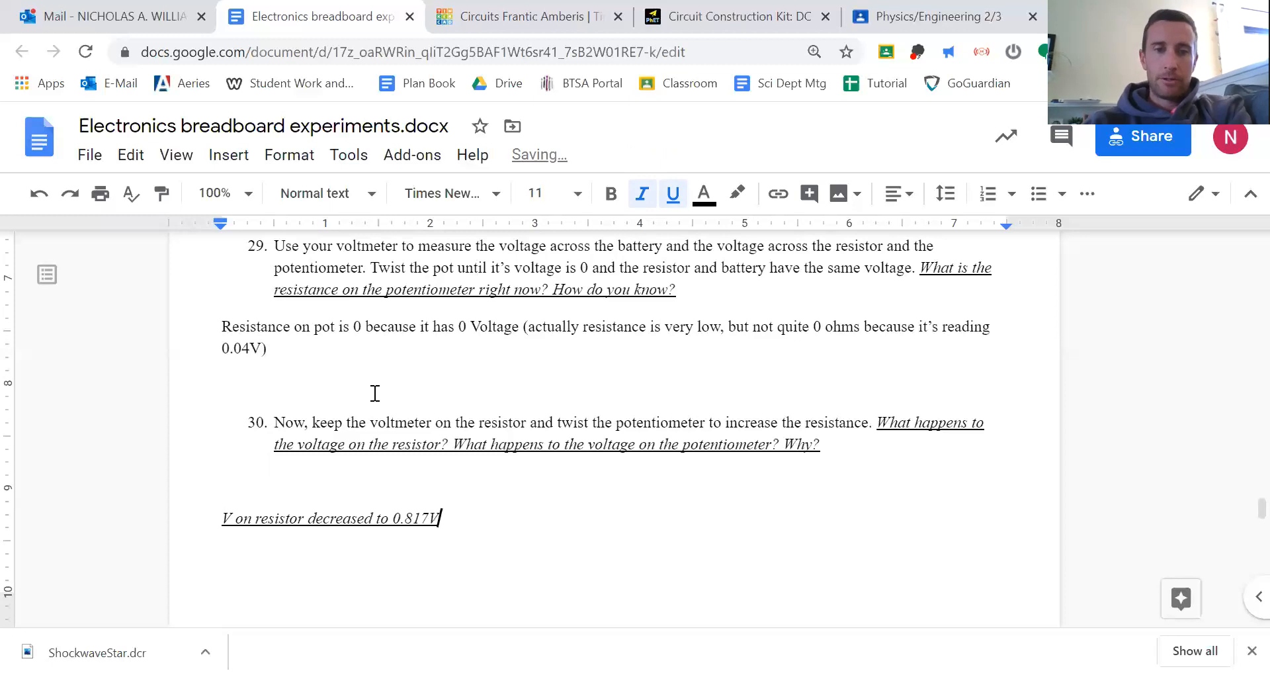
{"action": "type", "text": ","}
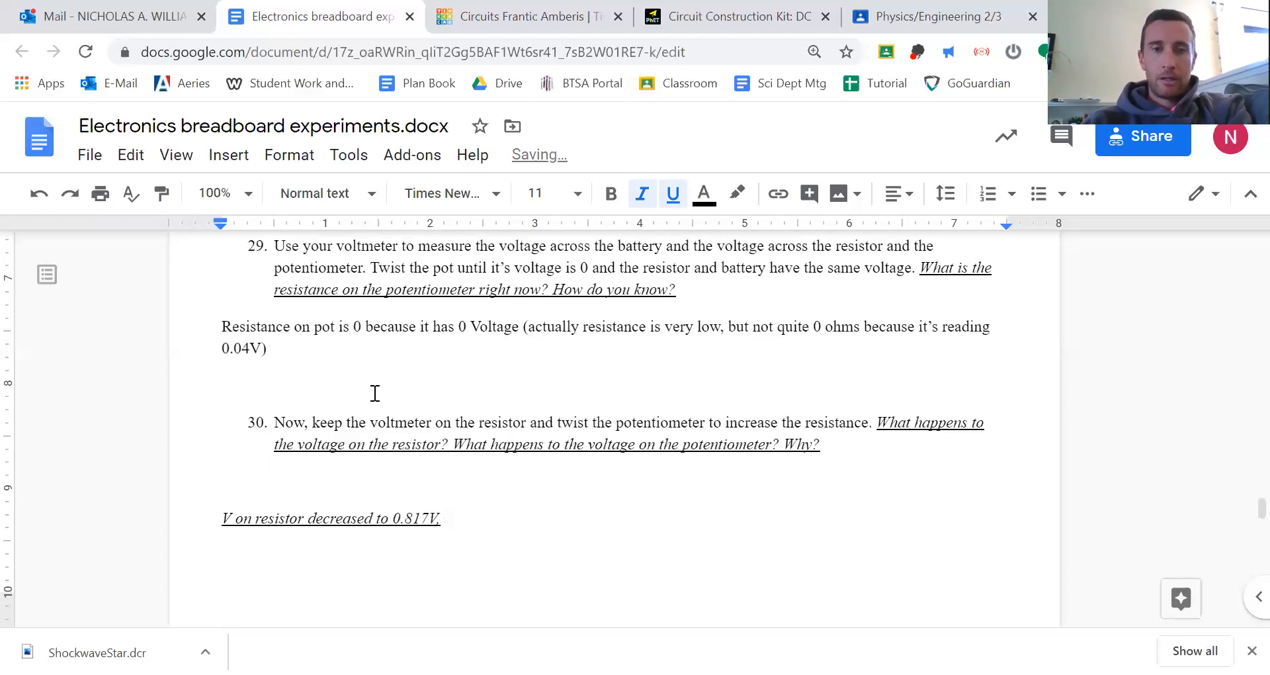
{"action": "type", "text": " V on"}
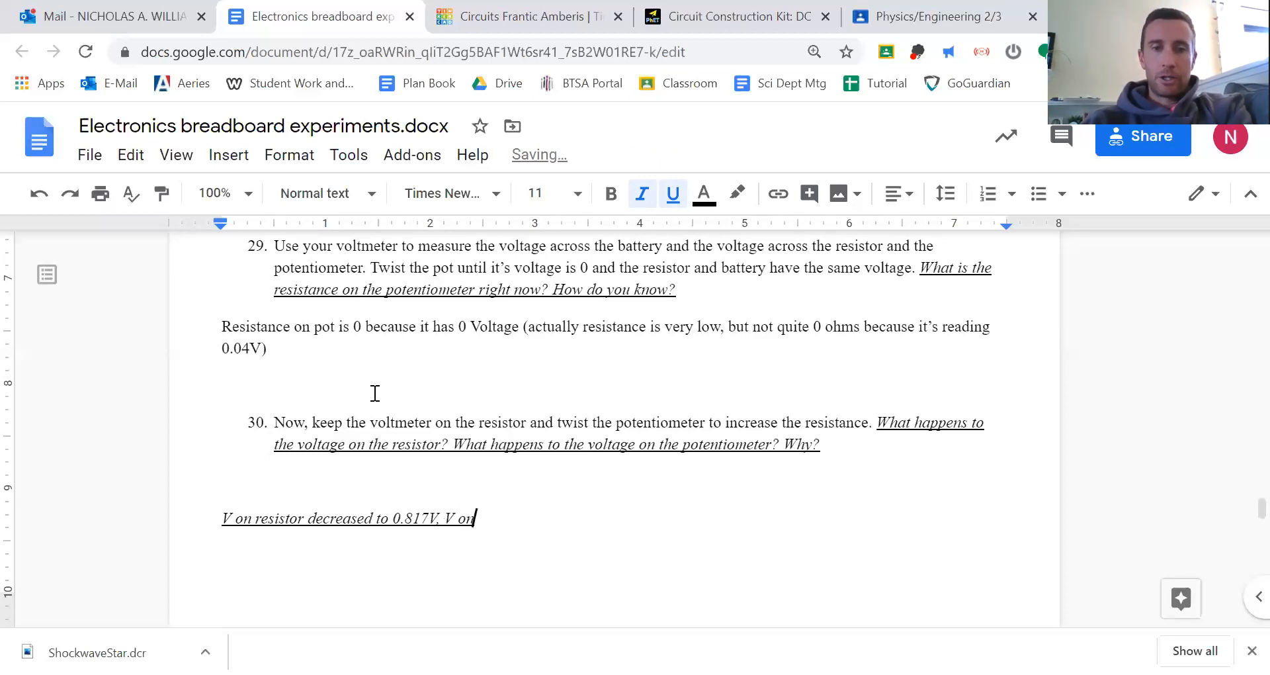
{"action": "type", "text": " pot increased to "}
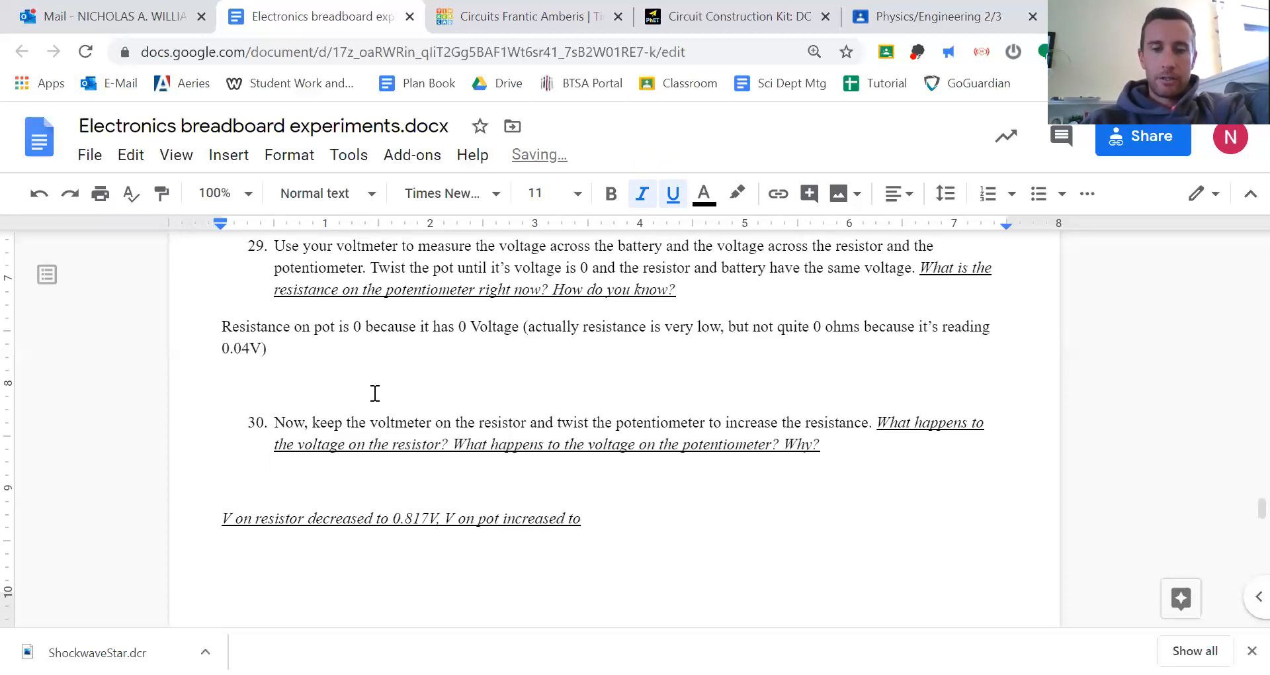
{"action": "type", "text": "8.17V"}
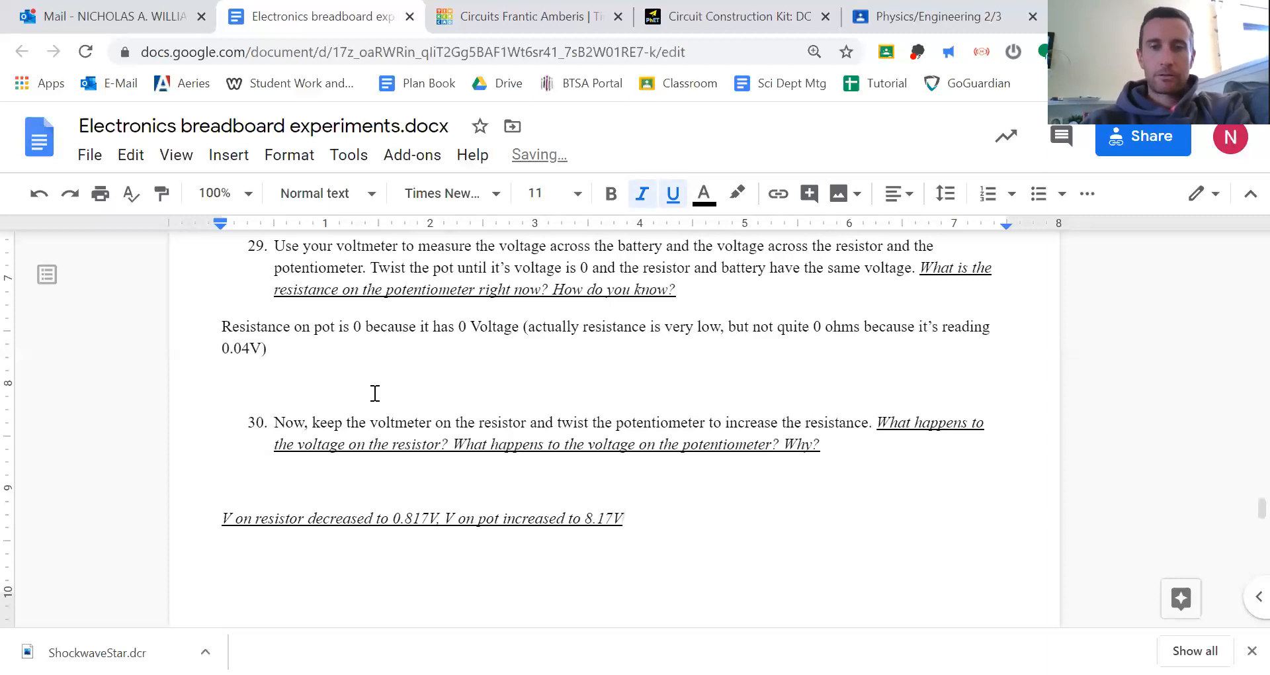
{"action": "type", "text": "."}
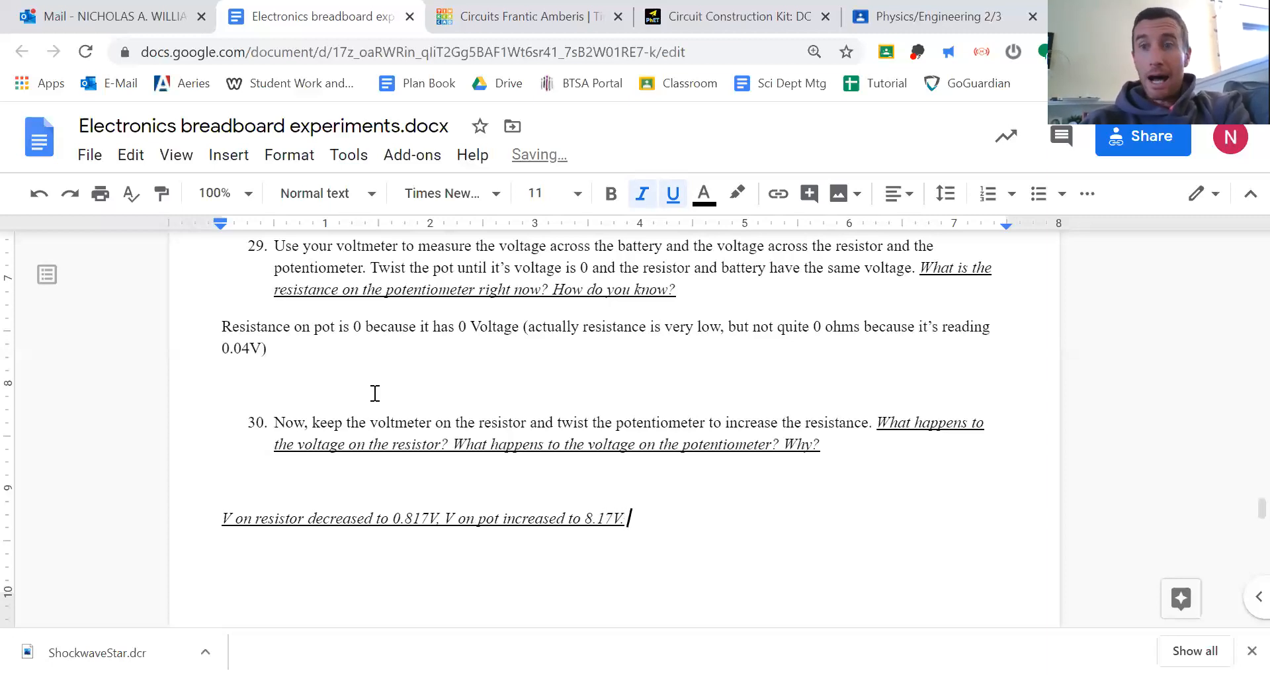
Extend question 30's answer with the reason "because we turned up the resistance on the pot to 1000 ohms".
{"action": "key", "text": "BackSpace"}
{"action": "type", "text": "because "}
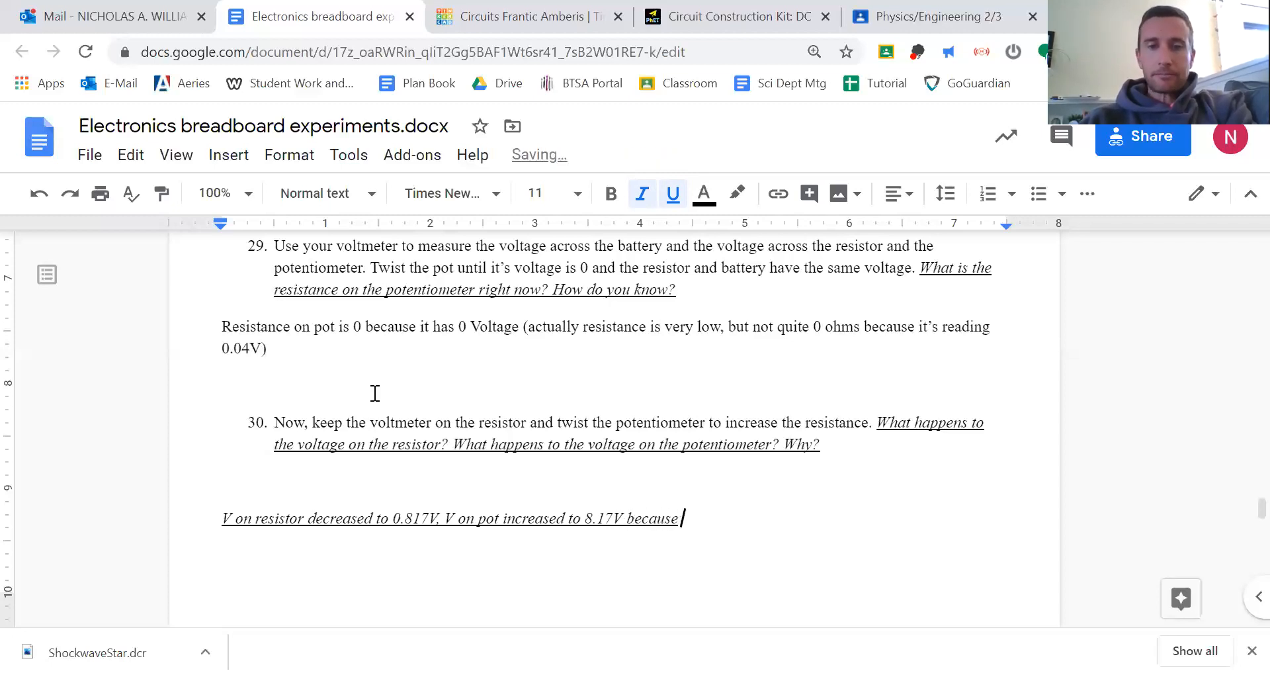
{"action": "type", "text": "we turned"}
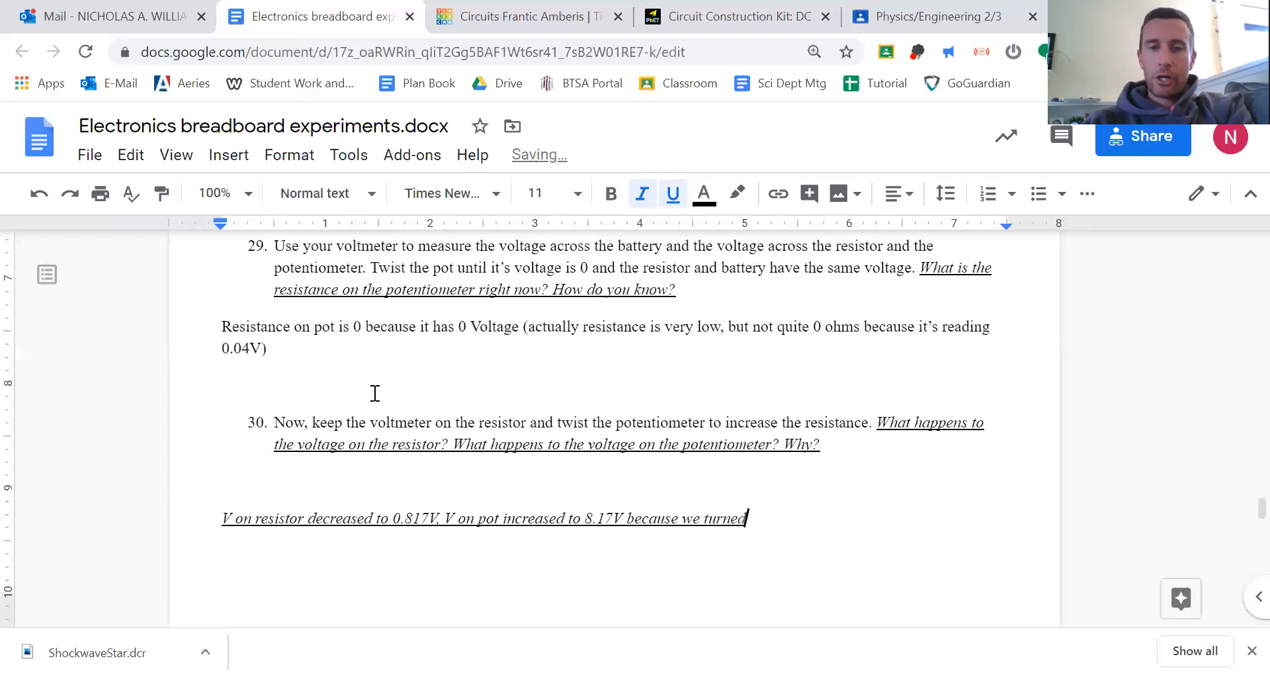
{"action": "type", "text": " up the resi"}
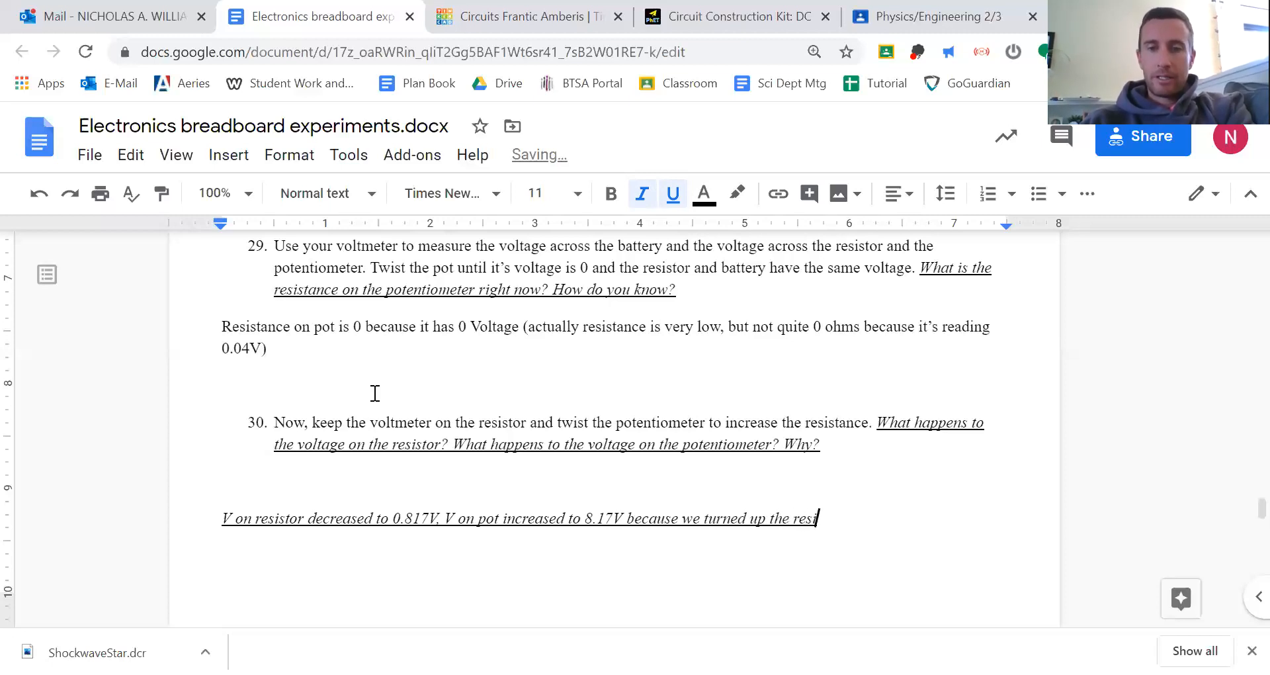
{"action": "type", "text": "stance on the po"}
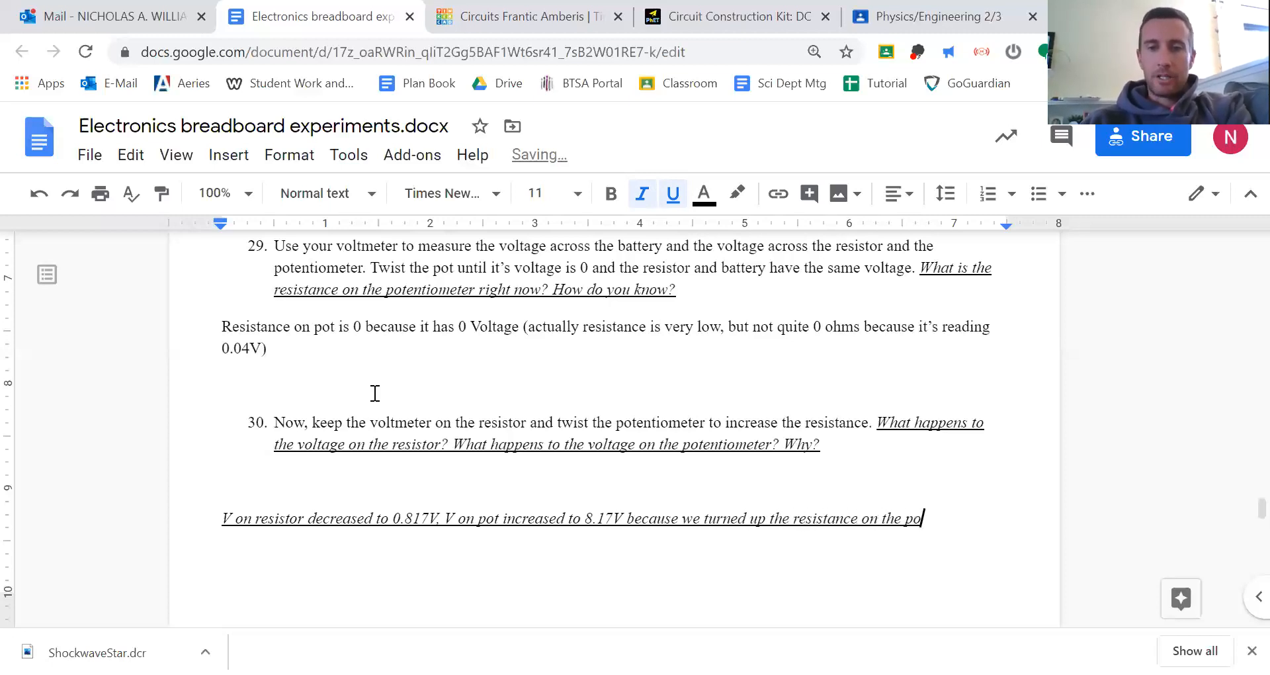
{"action": "type", "text": "t to 1000"}
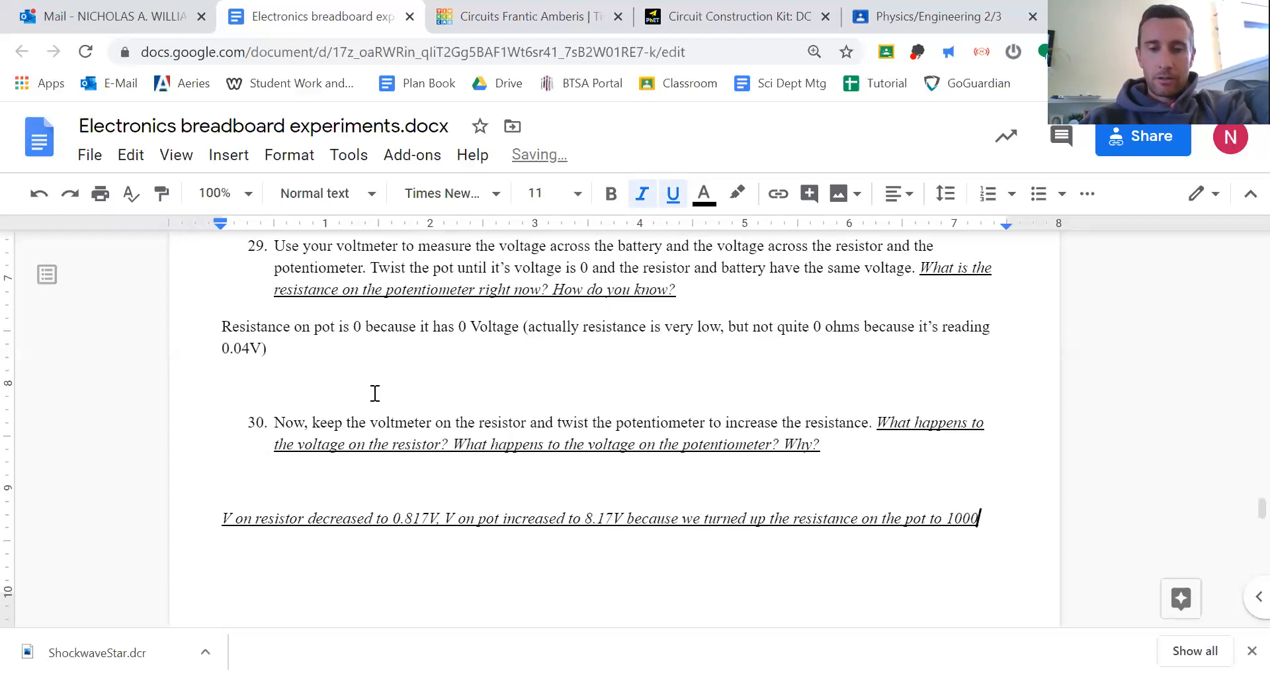
{"action": "type", "text": " ohms "}
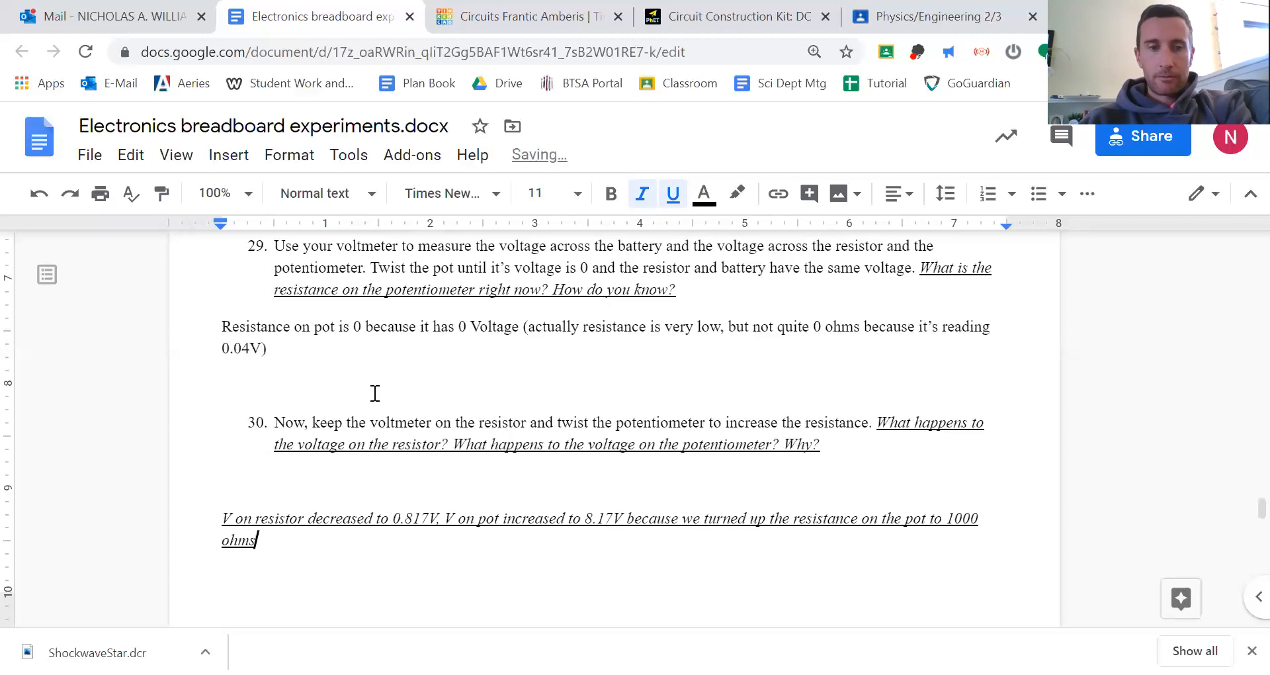
Finish question 30's answer with "from almost 0 so it now holds 10/11ths of the total resistance and voltage.".
{"action": "type", "text": "from"}
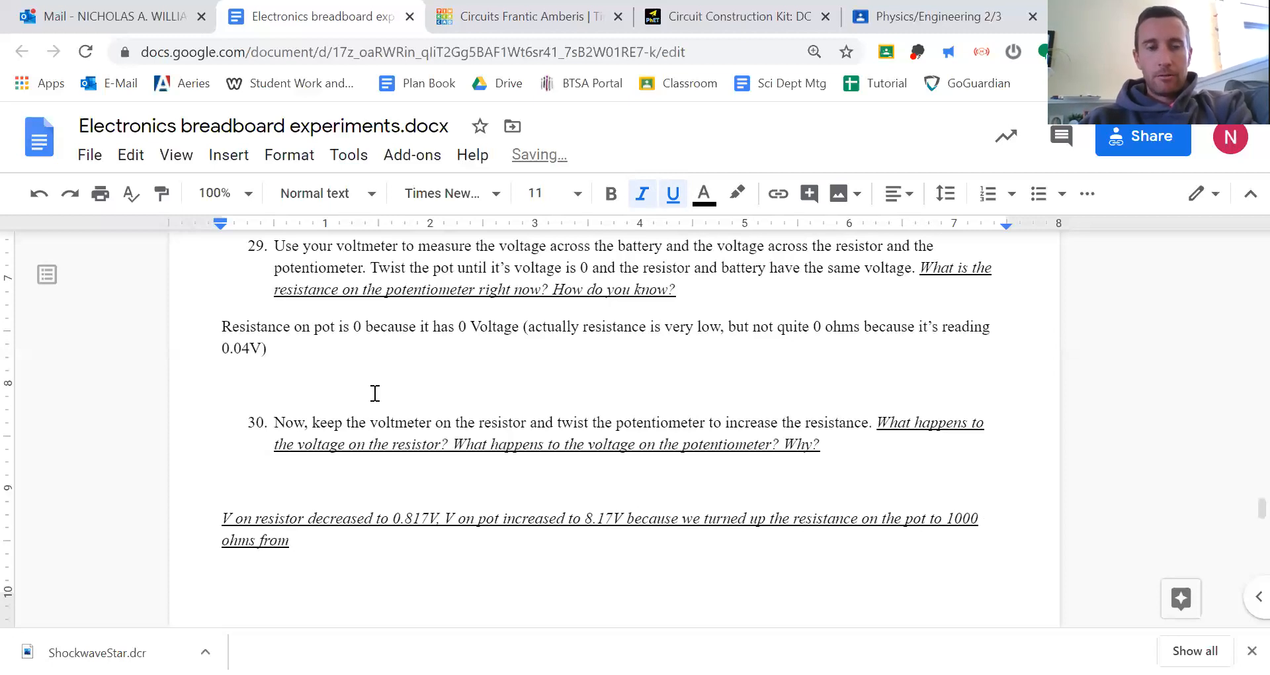
{"action": "type", "text": " almost"}
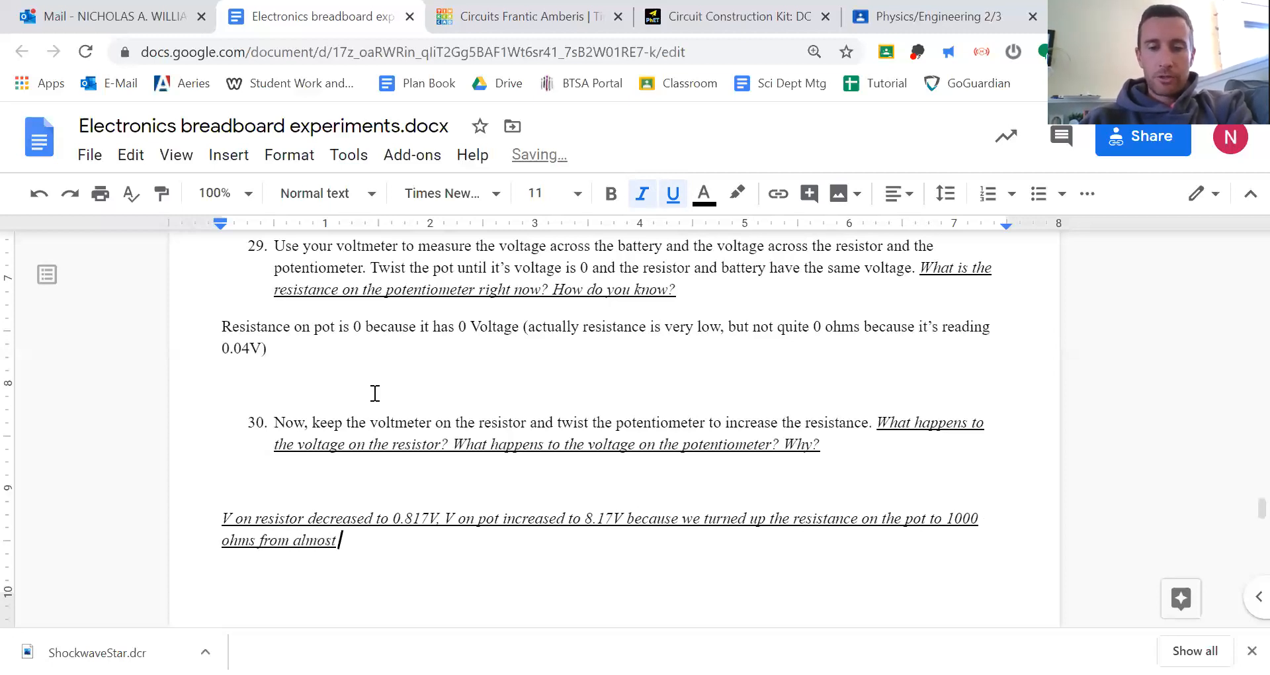
{"action": "type", "text": " 0 so it"}
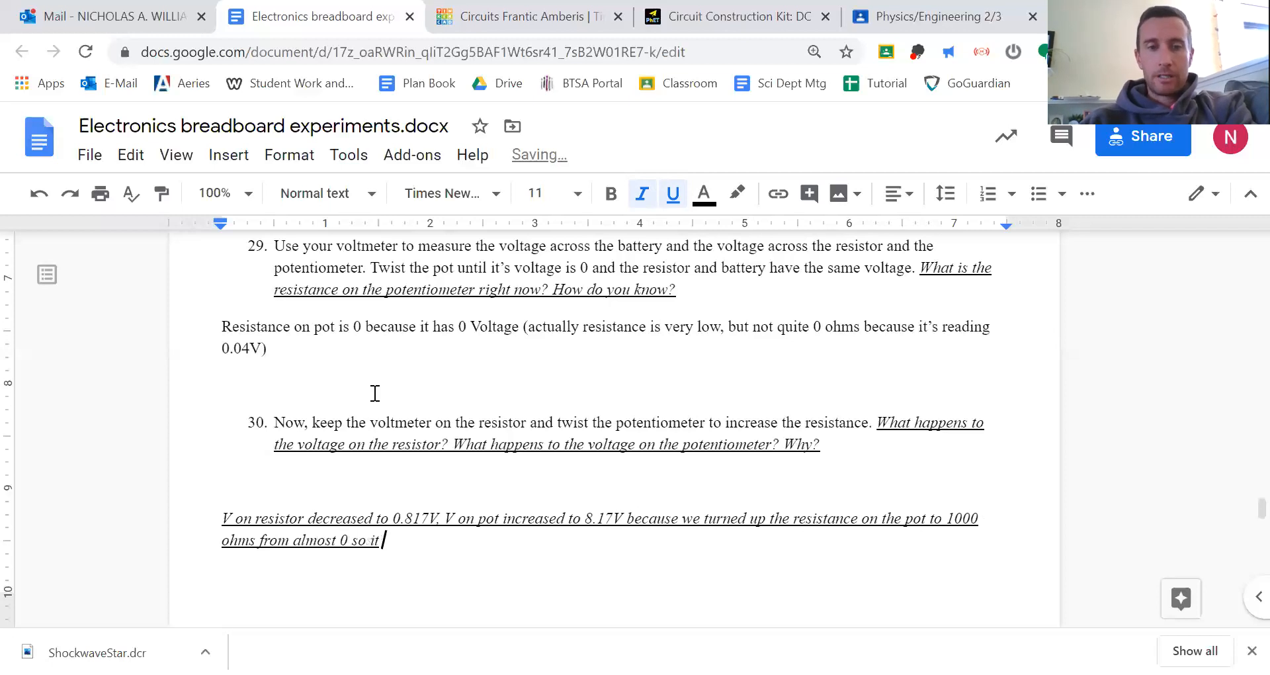
{"action": "type", "text": " now holds"}
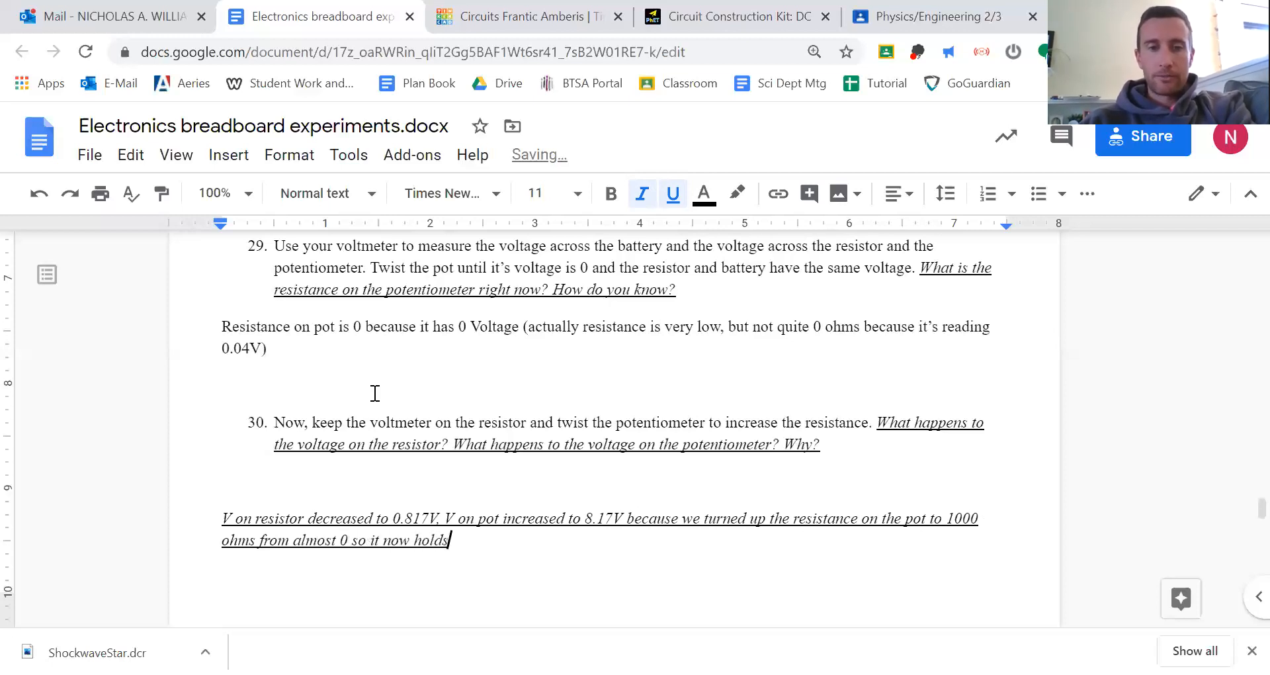
{"action": "type", "text": " 10/1"}
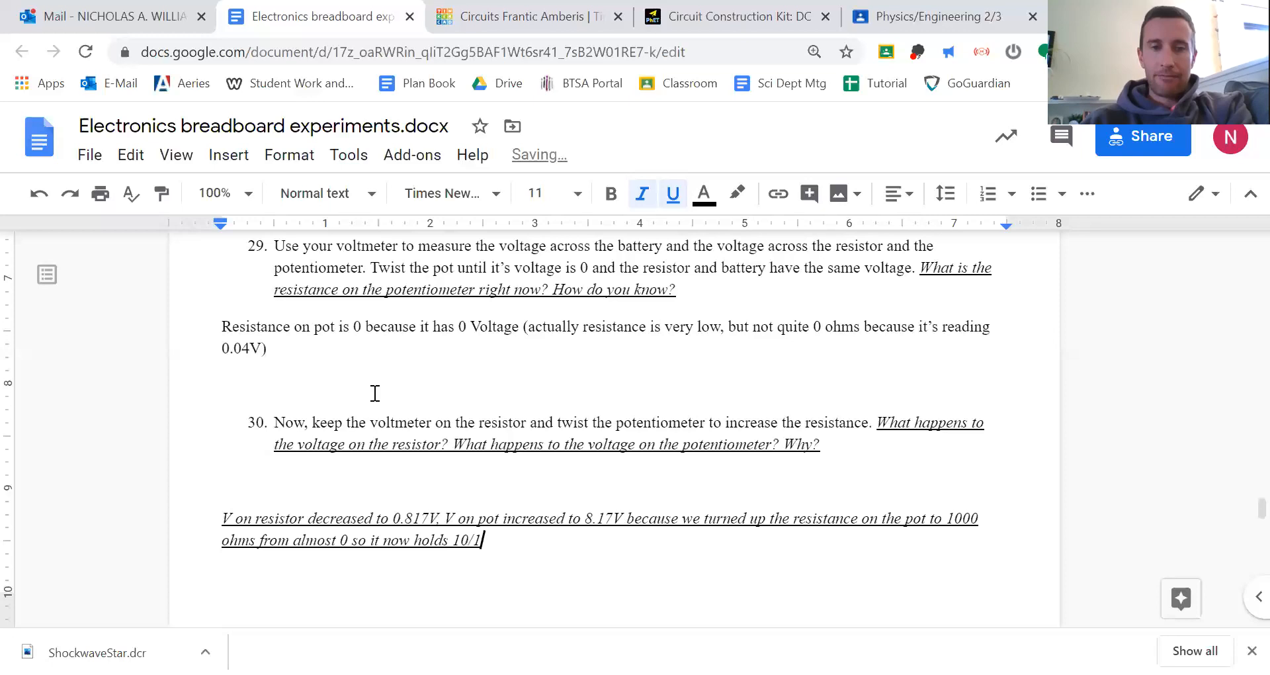
{"action": "type", "text": "1ths"}
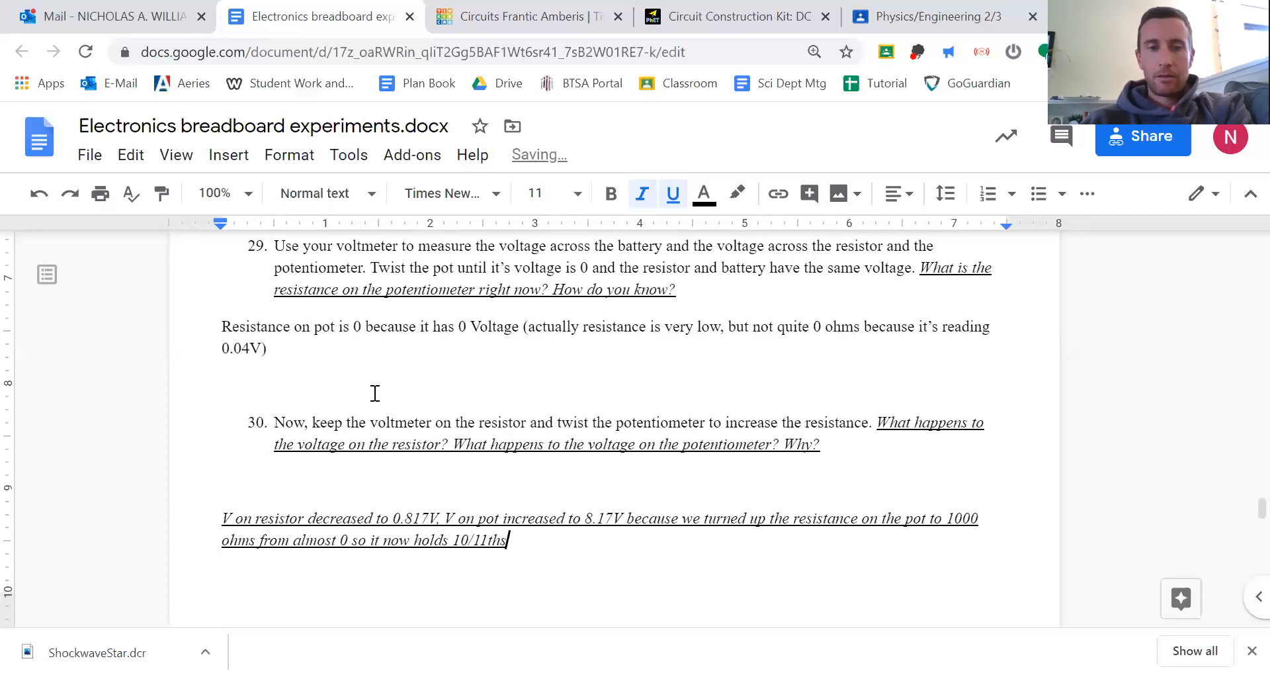
{"action": "type", "text": " of the tot"}
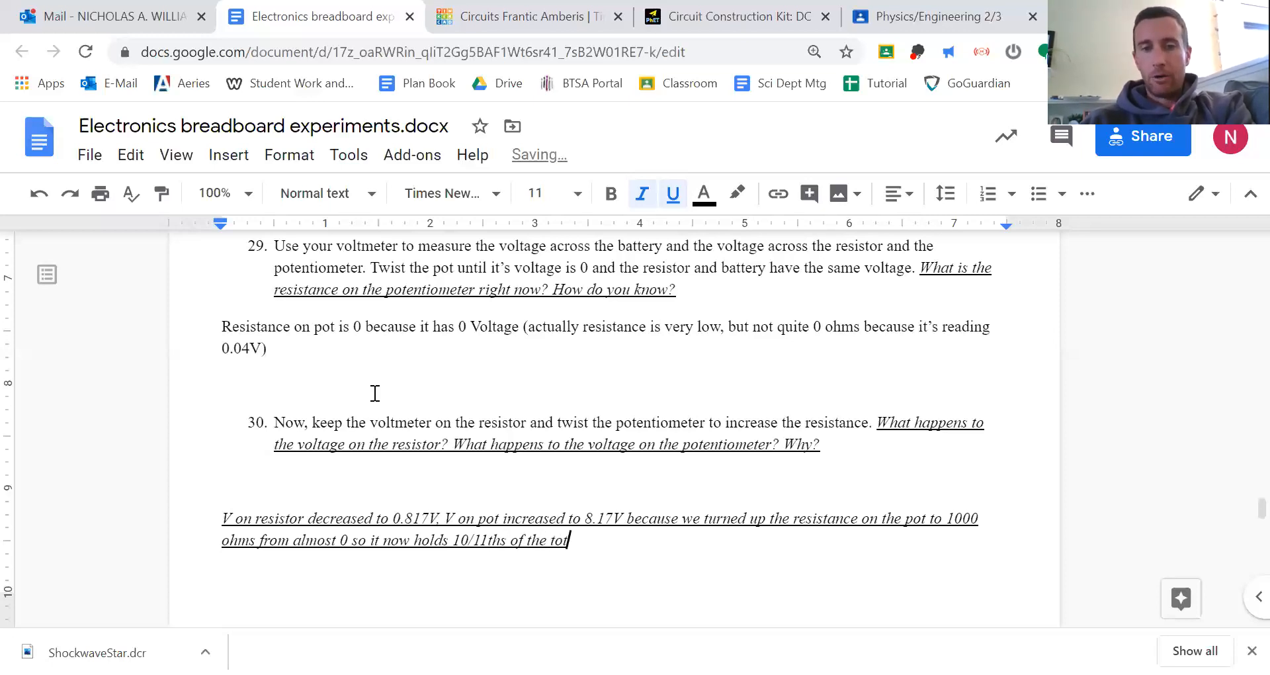
{"action": "type", "text": "al resistonce and vo"}
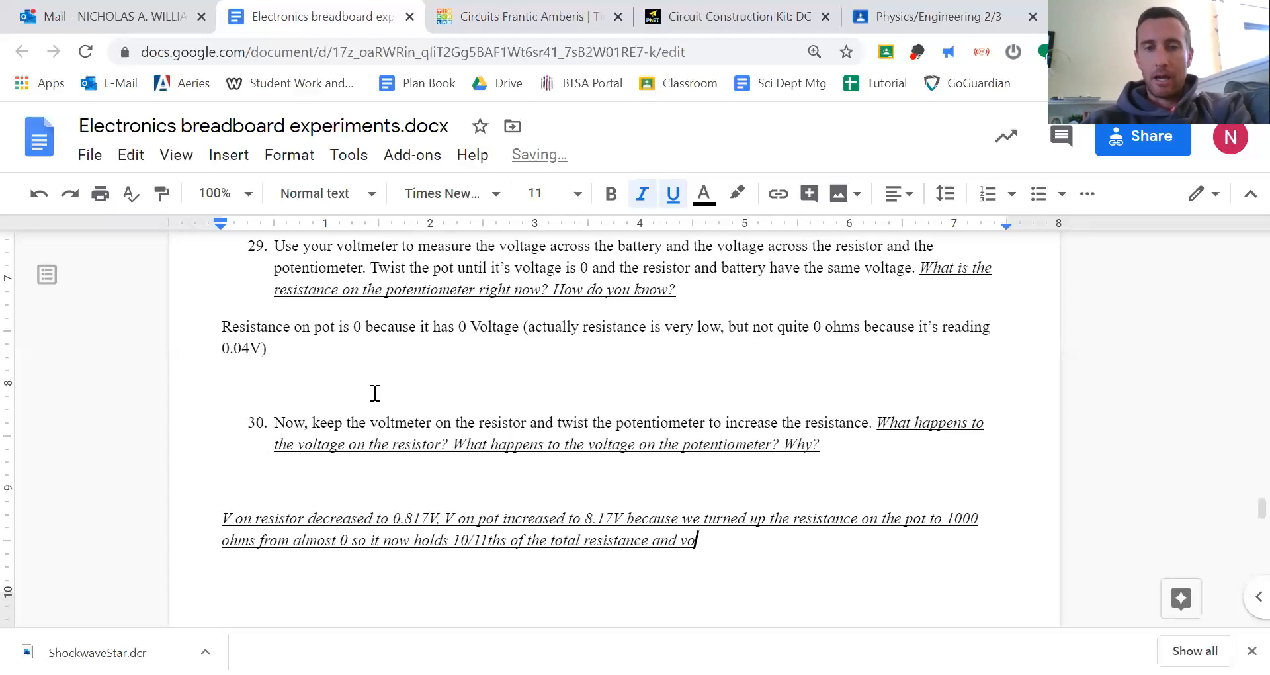
{"action": "type", "text": "ltage."}
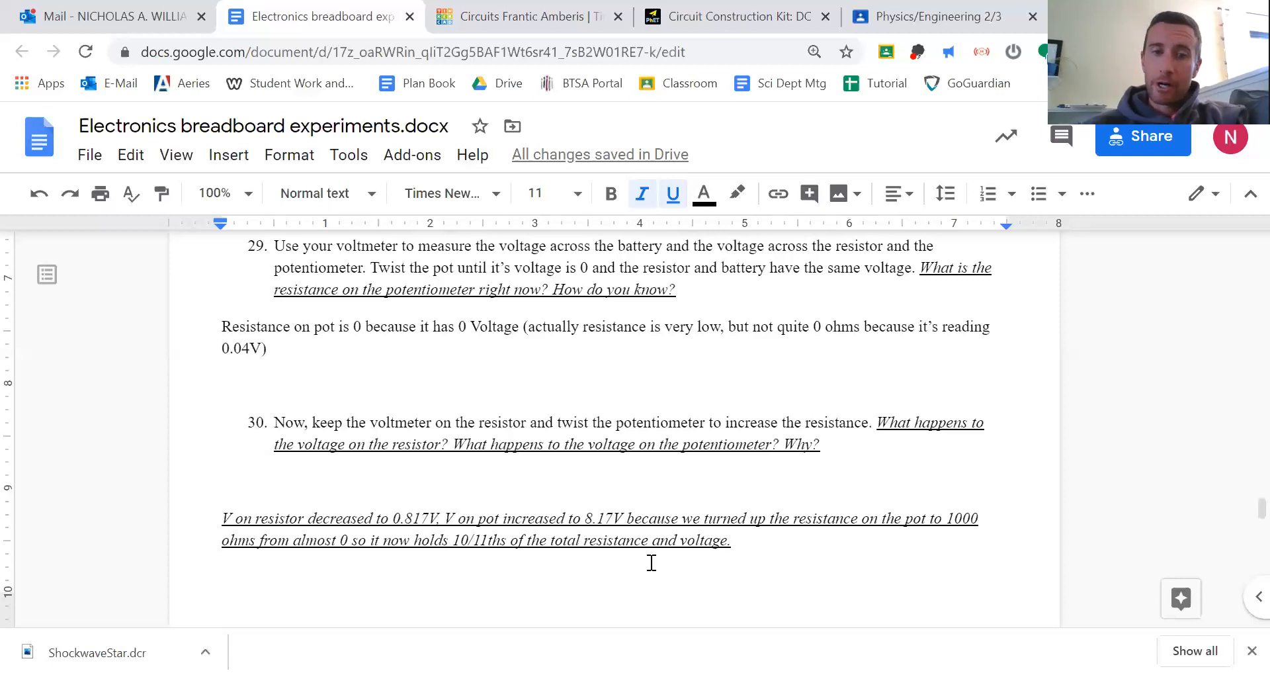
Remove the underline and italic formatting from question 30's entire answer.
{"action": "left_click_drag", "start_coordinate": [748, 542], "coordinate": [214, 522]}
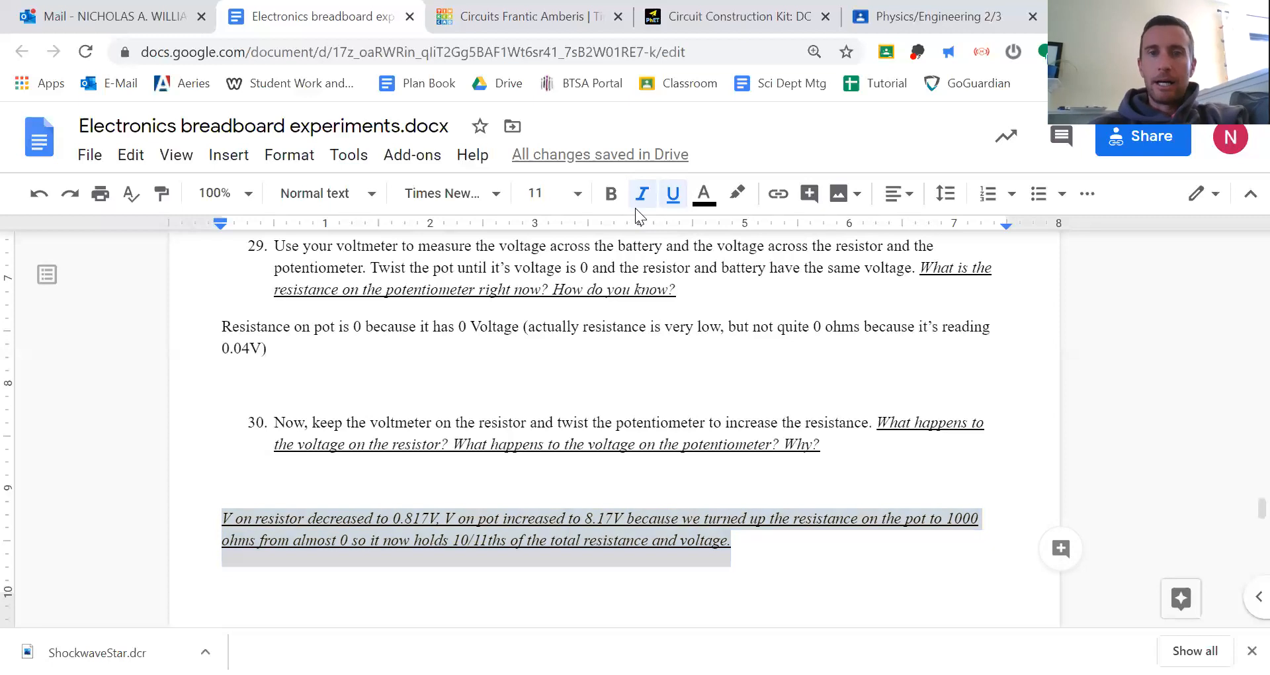
{"action": "left_click", "coordinate": [672, 193]}
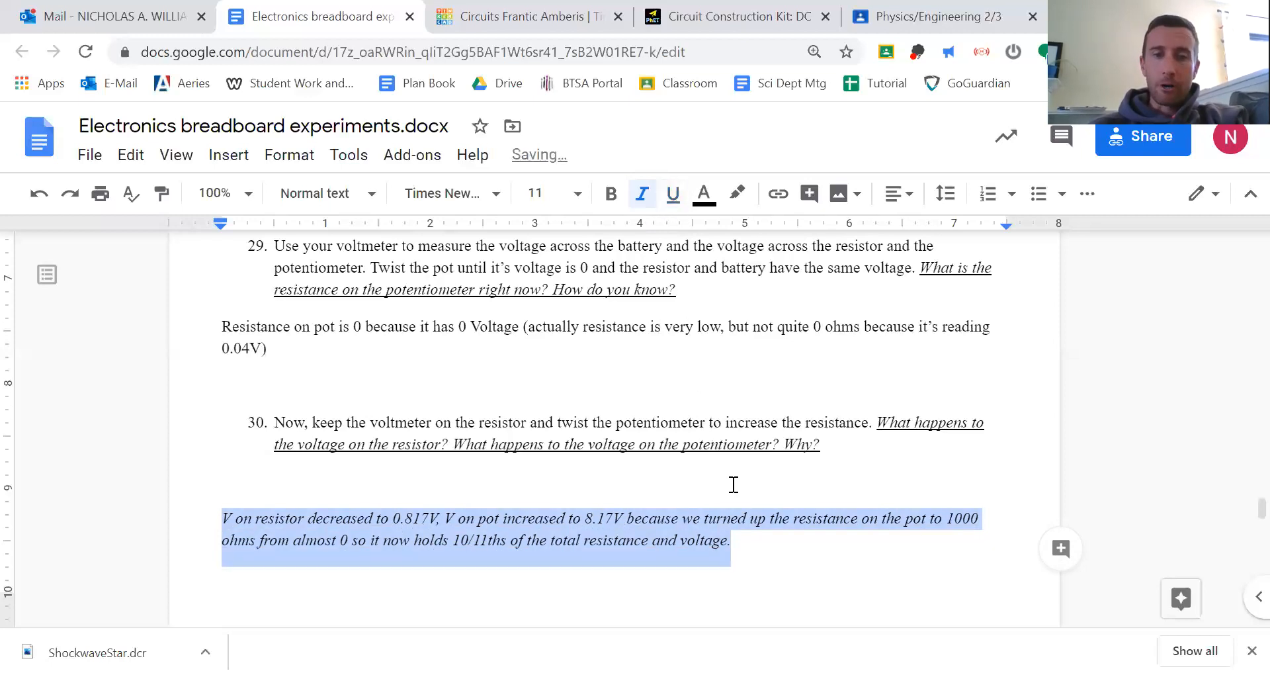
{"action": "left_click", "coordinate": [640, 193]}
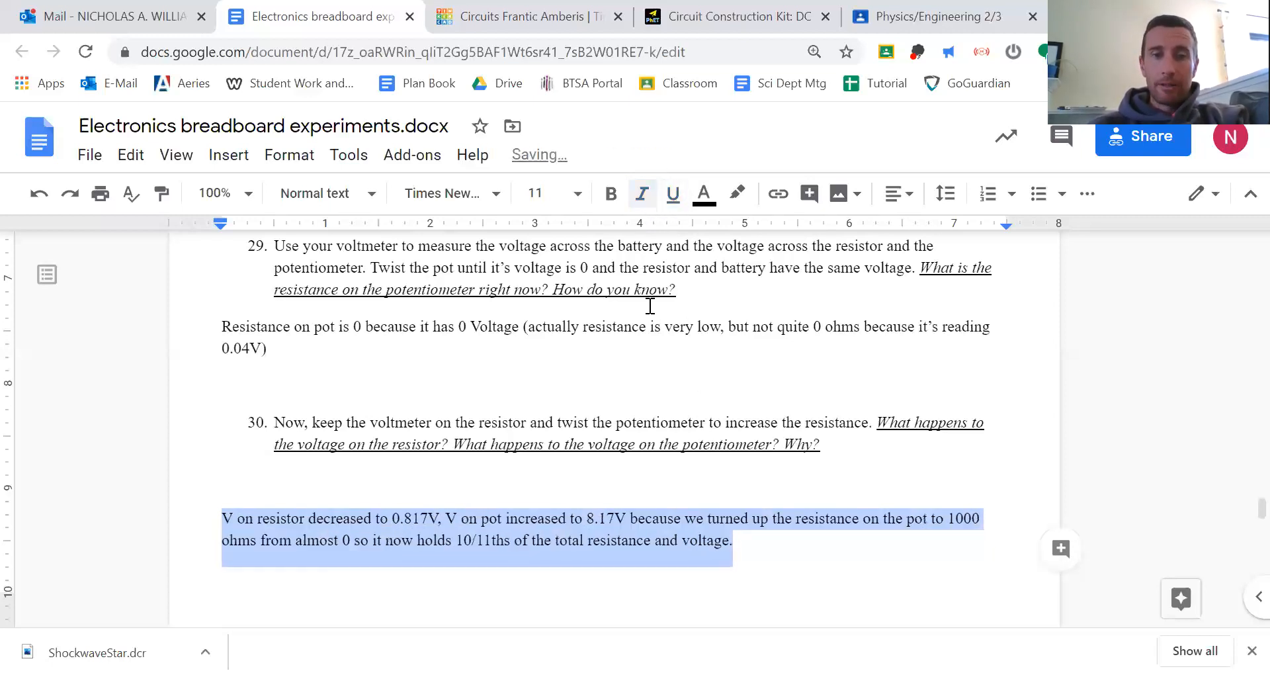
Begin the answer below question 31 with the resistor calculation "100/1100 for resistor = 1/11* 9V".
{"action": "scroll", "coordinate": [787, 544], "scroll_direction": "down", "scroll_amount": 4}
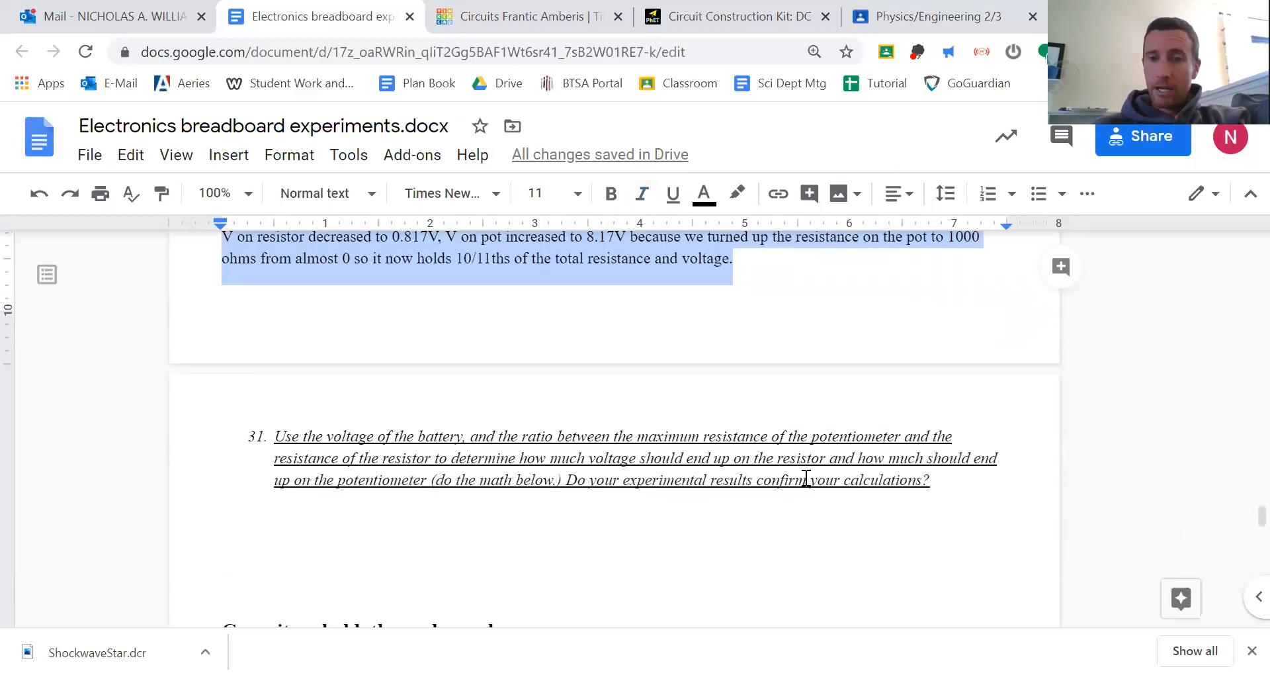
{"action": "scroll", "coordinate": [526, 577], "scroll_direction": "down", "scroll_amount": 2}
{"action": "scroll", "coordinate": [524, 581], "scroll_direction": "up", "scroll_amount": 2}
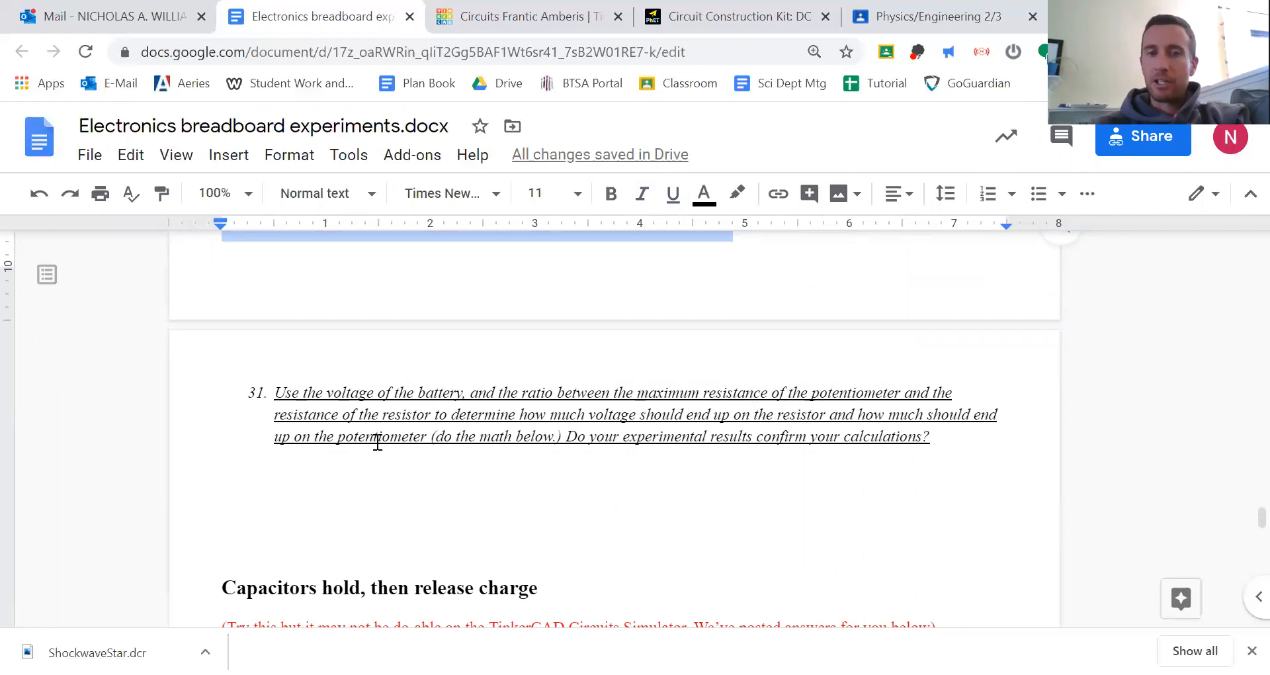
{"action": "left_click", "coordinate": [368, 475]}
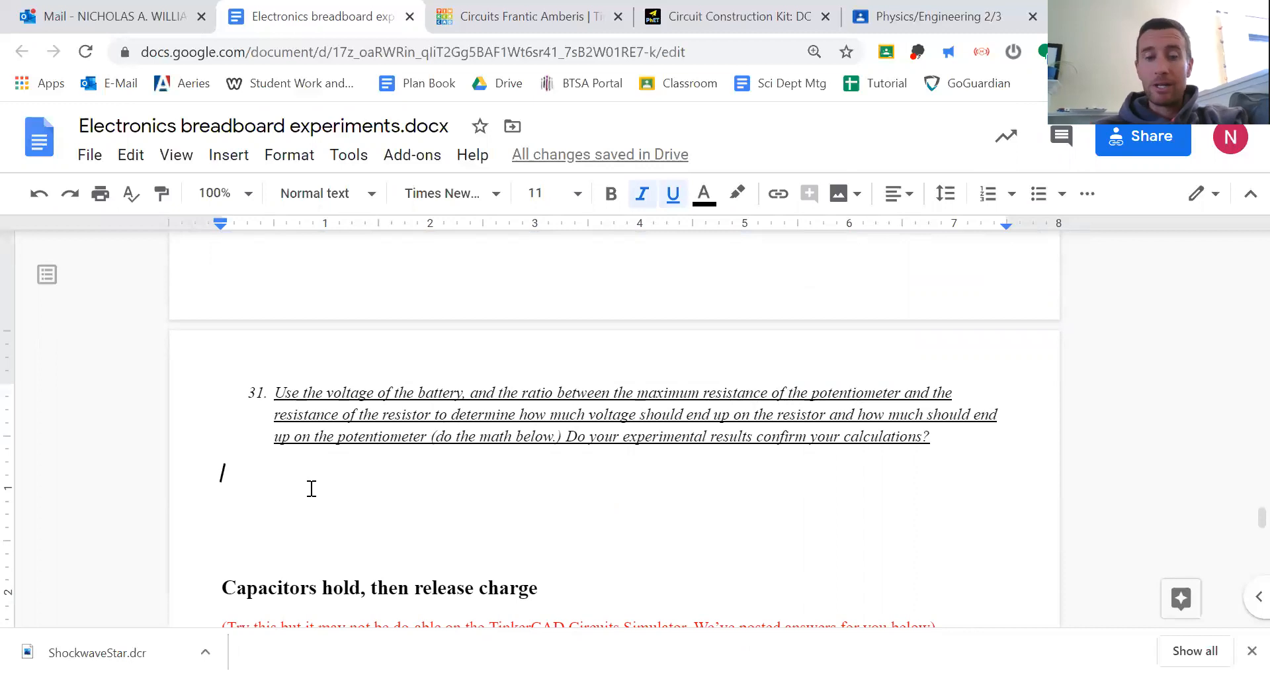
{"action": "type", "text": "100"}
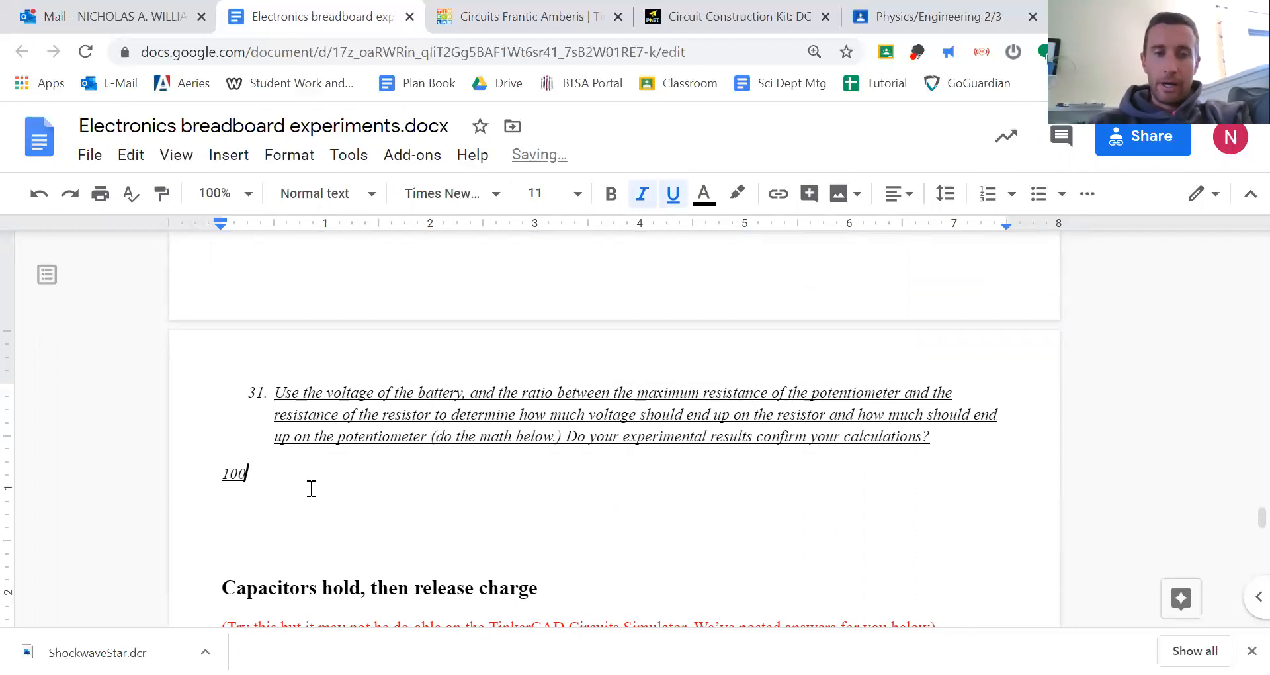
{"action": "type", "text": "/110"}
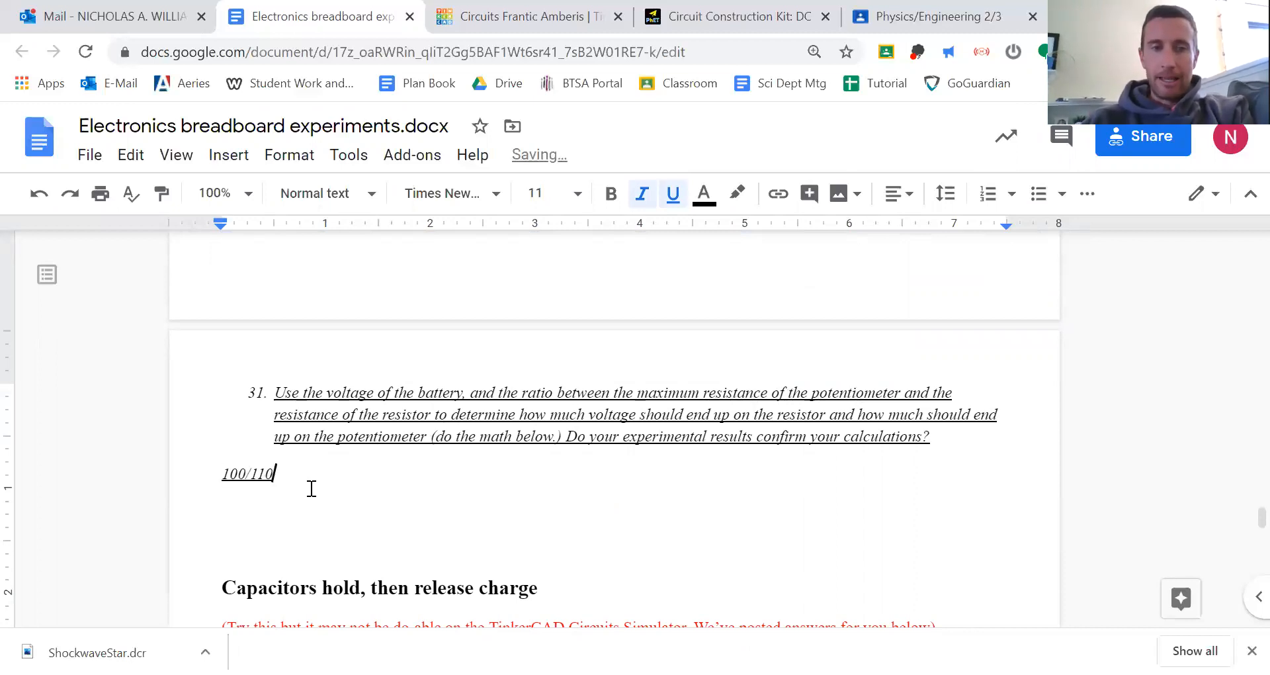
{"action": "type", "text": "0 for "}
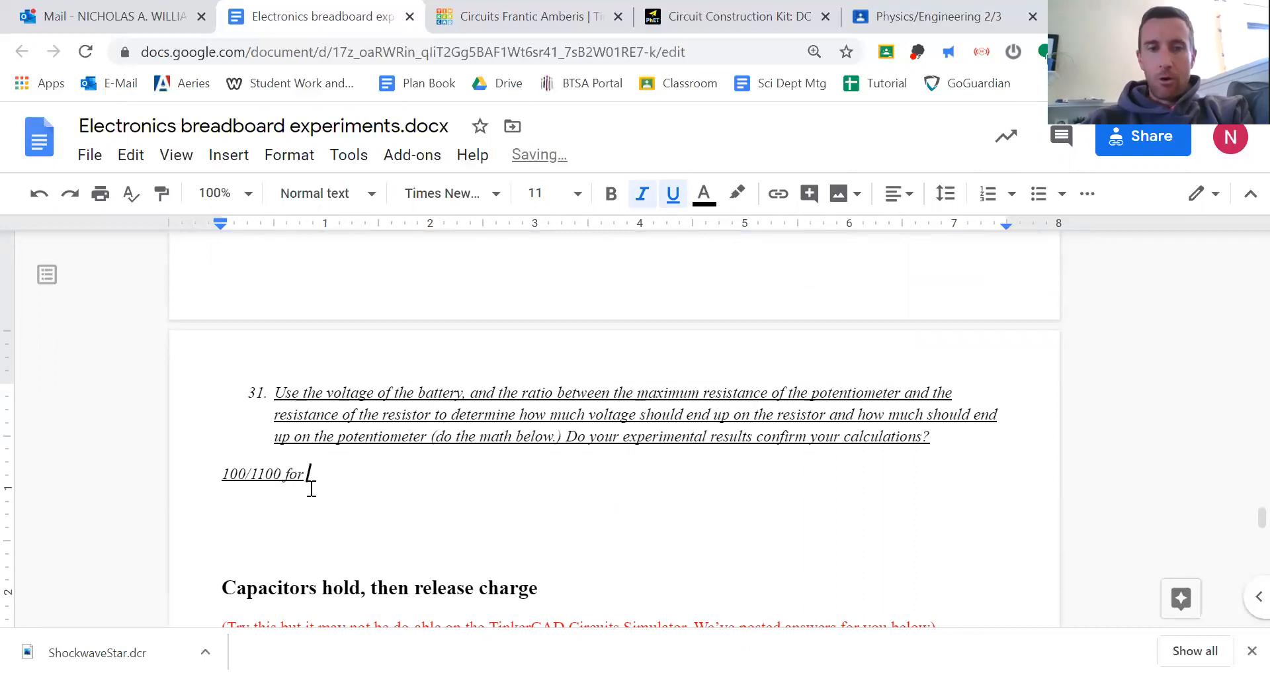
{"action": "type", "text": "resistor "}
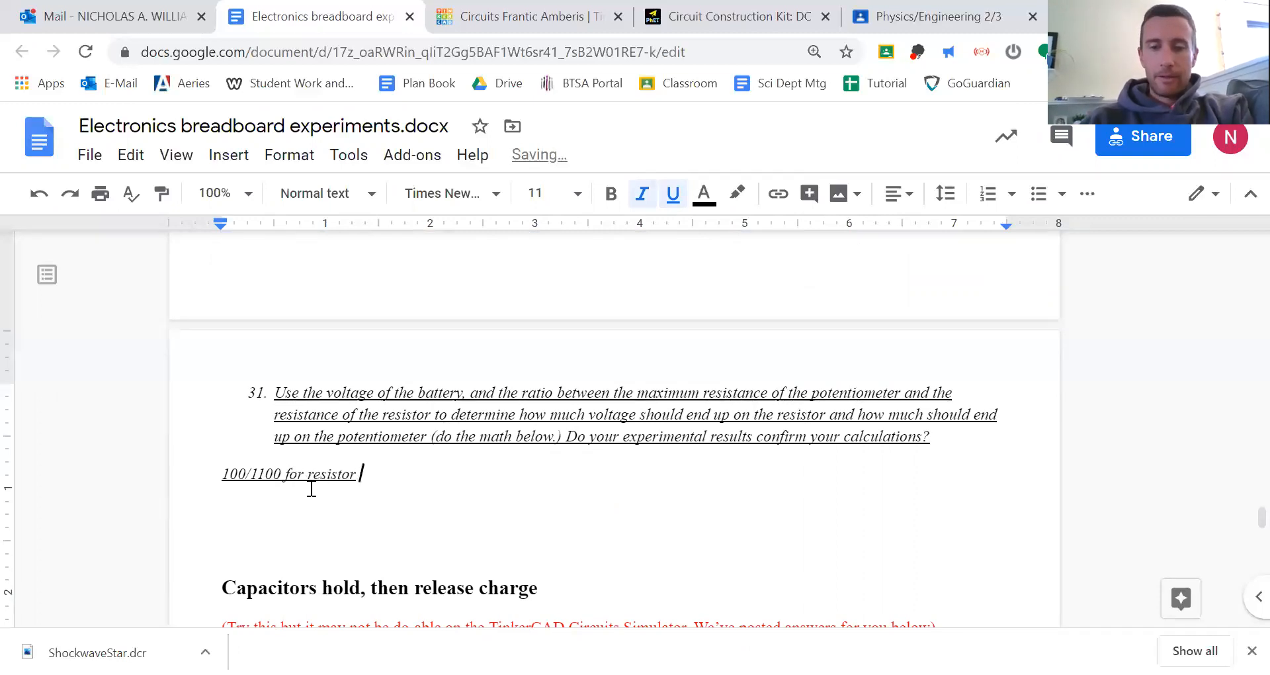
{"action": "type", "text": "= 1/1"}
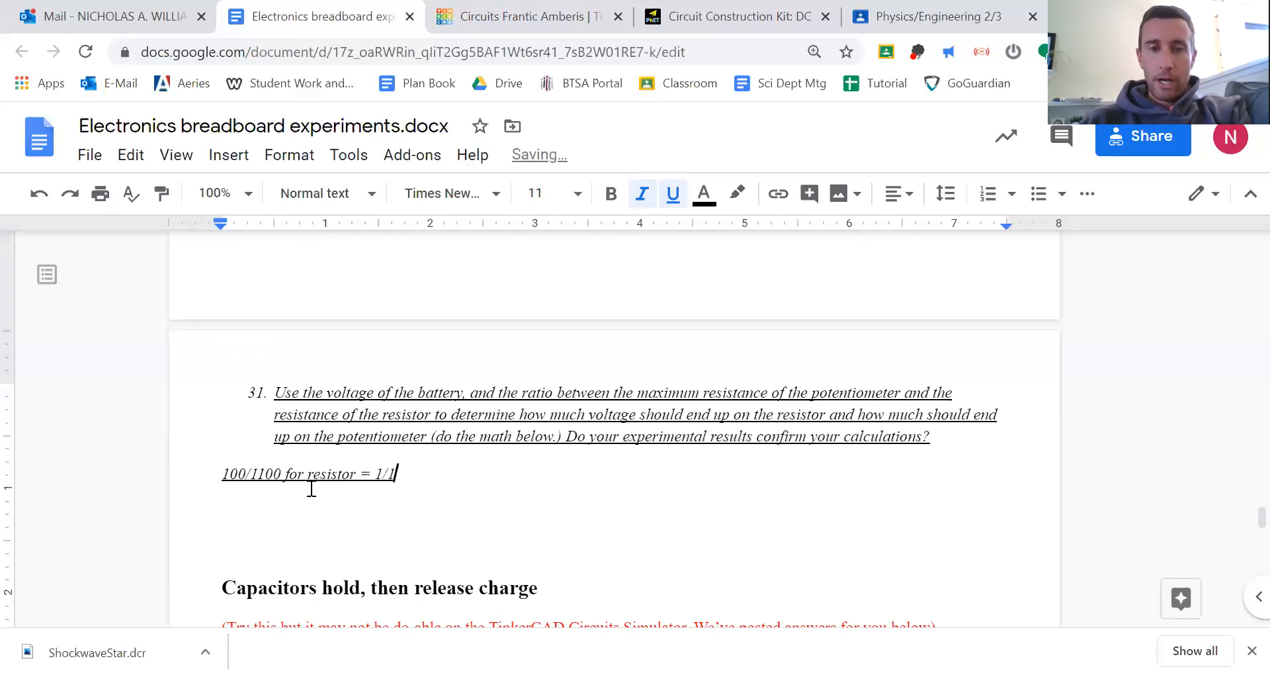
{"action": "type", "text": "1*"}
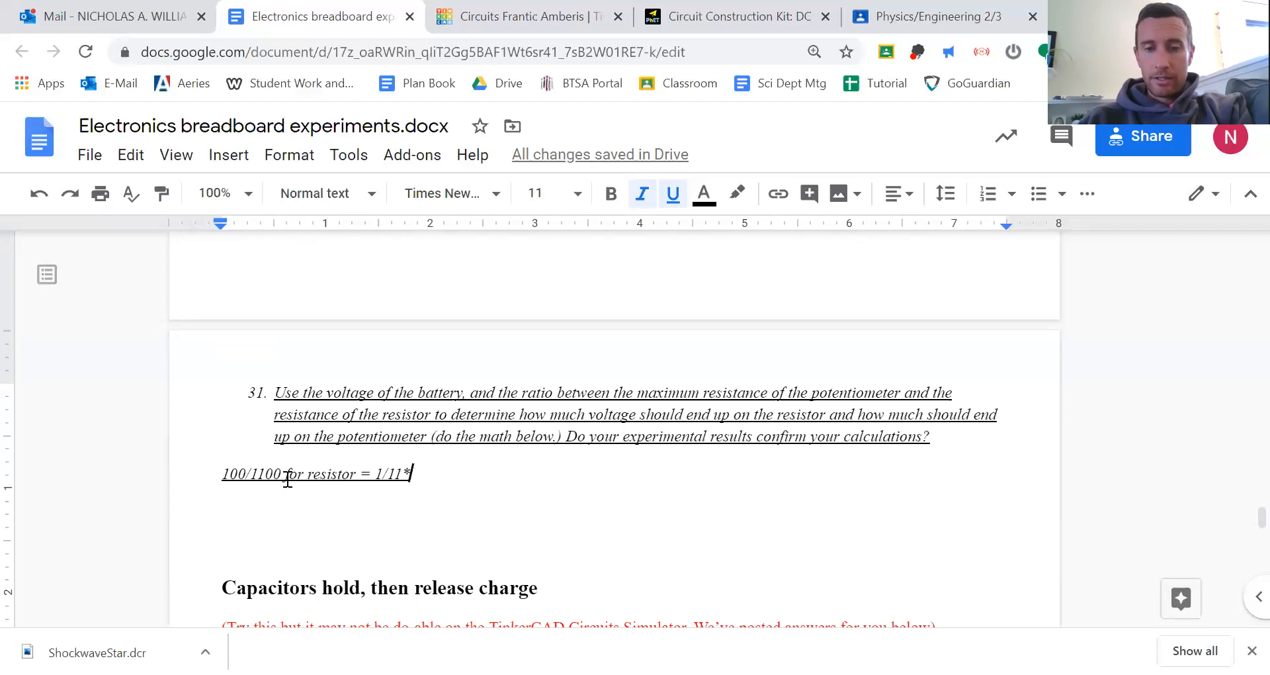
{"action": "type", "text": " 9V"}
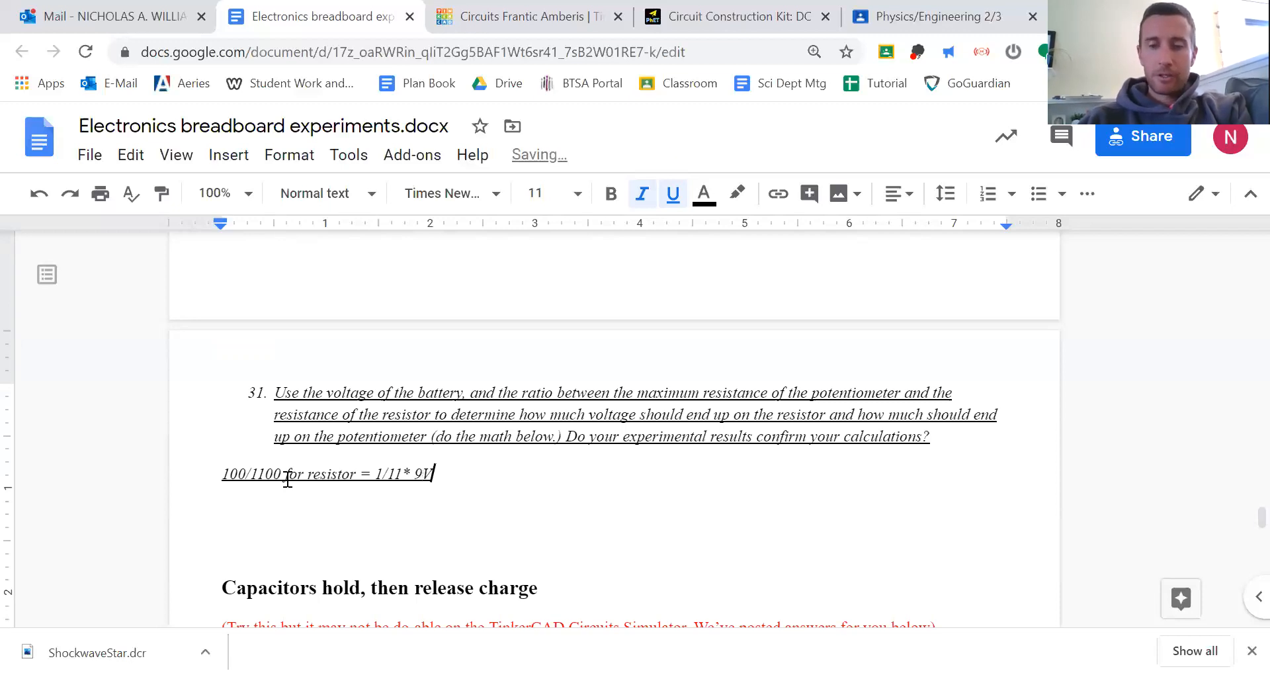
Complete the resistor calculation in question 31's answer with the result "= 0.817V".
{"action": "type", "text": " = 8.1"}
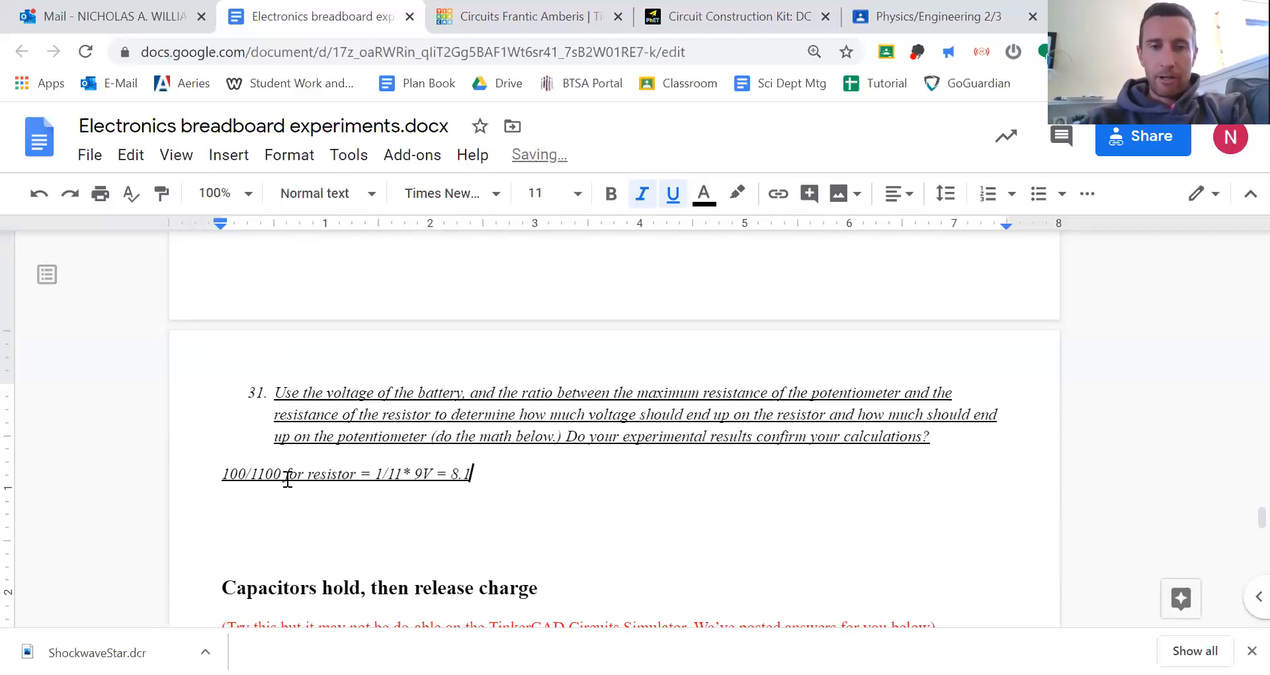
{"action": "type", "text": "7V"}
{"action": "key", "text": "BackSpace"}
{"action": "key", "text": "BackSpace"}
{"action": "key", "text": "BackSpace"}
{"action": "key", "text": "BackSpace"}
{"action": "key", "text": "BackSpace"}
{"action": "type", "text": "0.817V"}
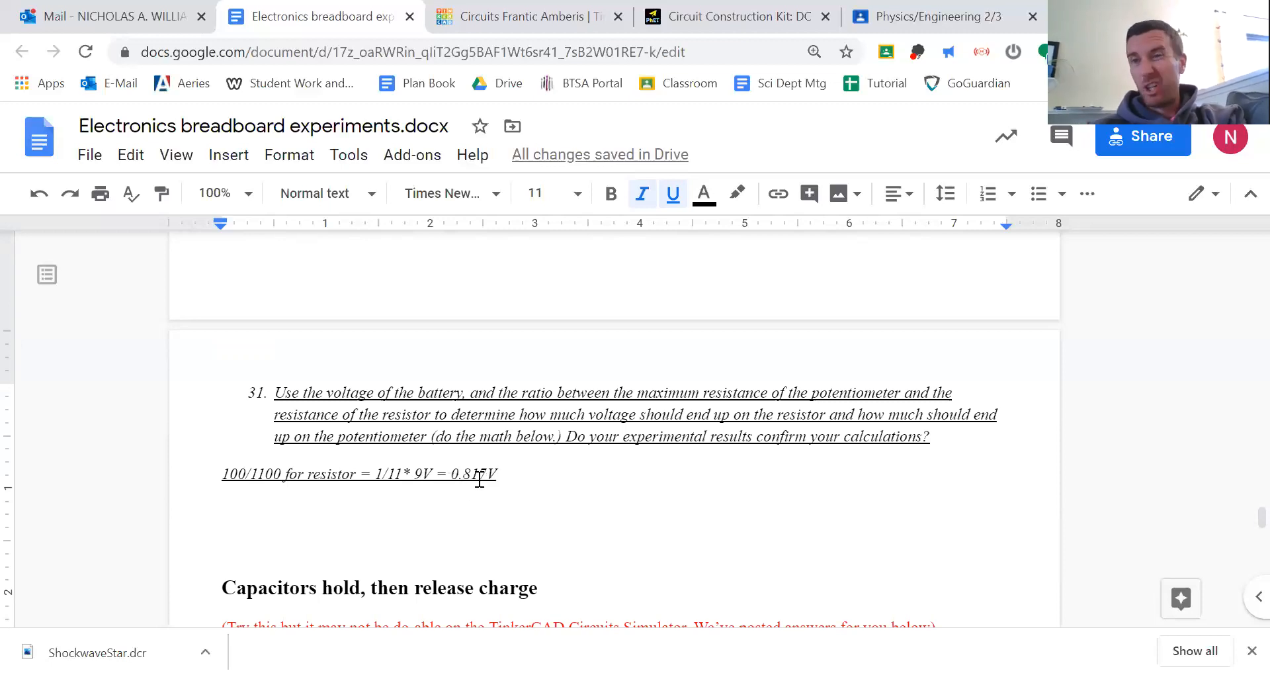
Add a second line to question 31's answer reading "1000/1100 for pot = 10/11*9V = 8.17V".
{"action": "key", "text": "Return"}
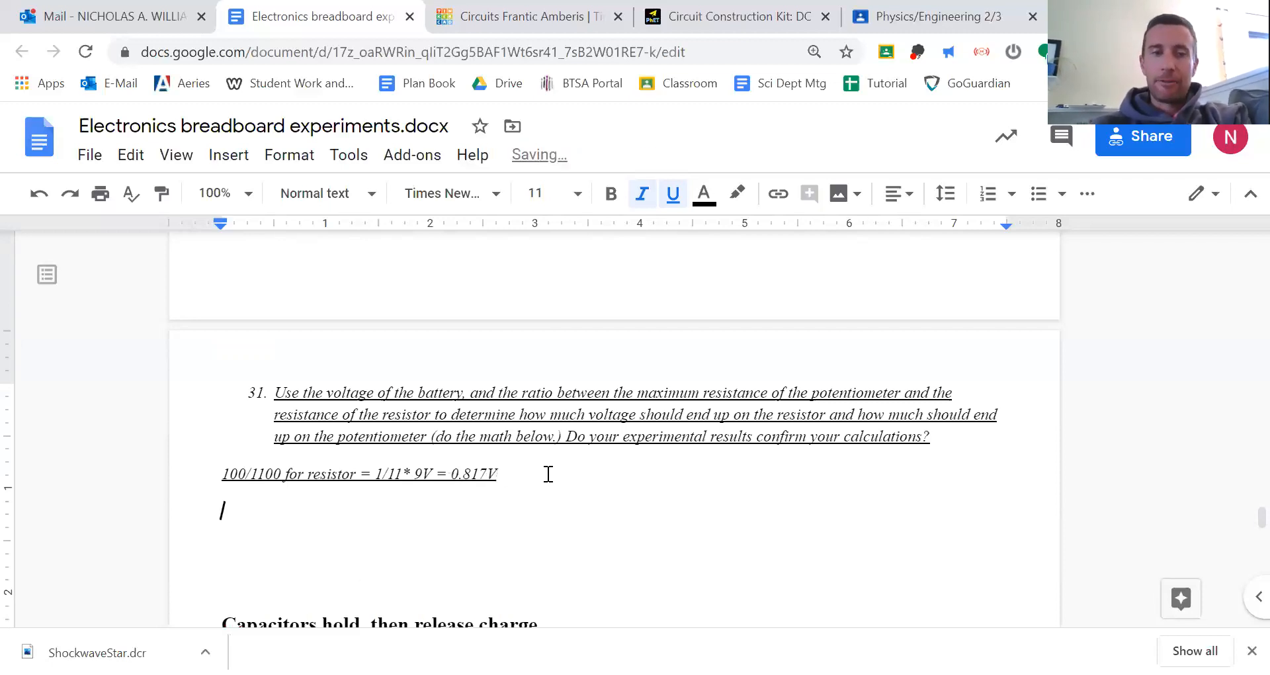
{"action": "type", "text": "1000/11000"}
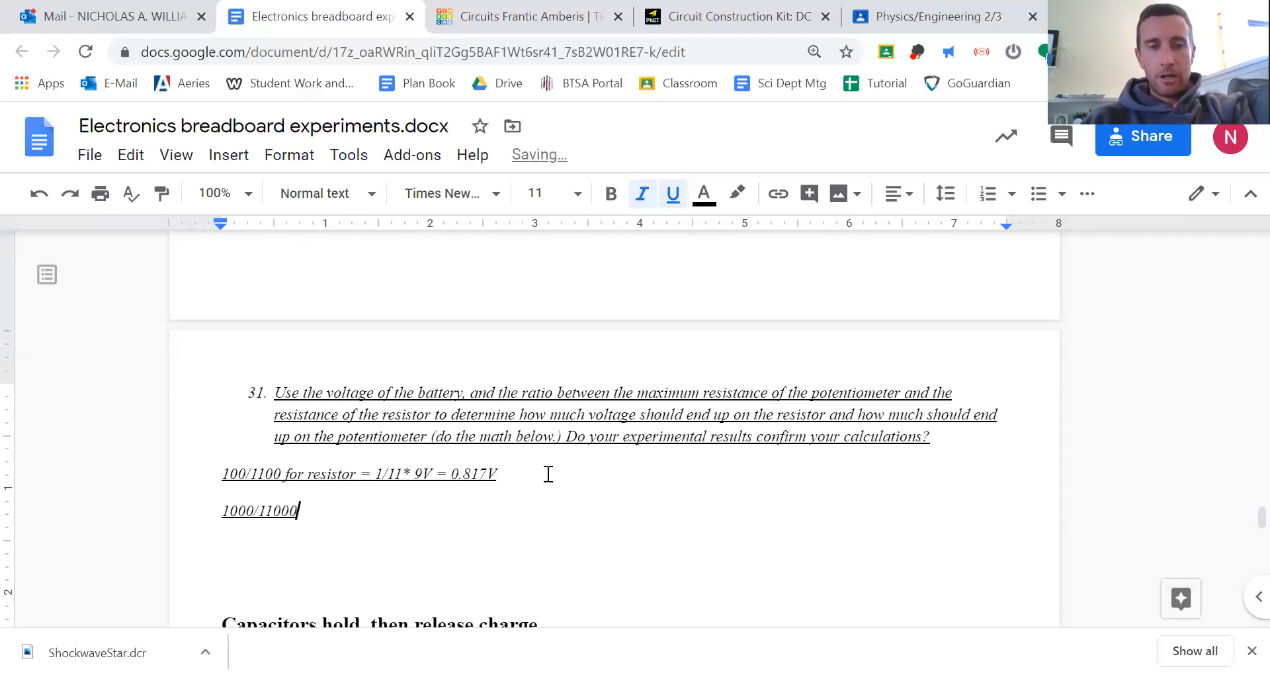
{"action": "key", "text": "BackSpace"}
{"action": "type", "text": "for pot"}
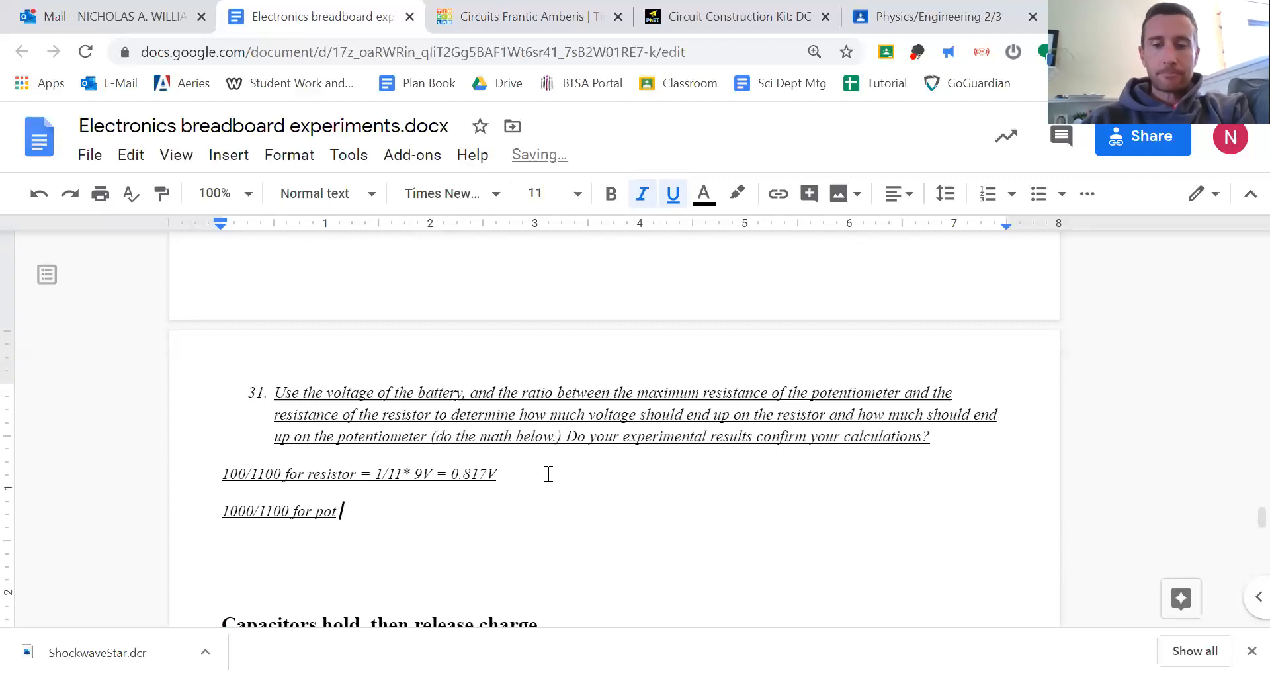
{"action": "type", "text": " = "}
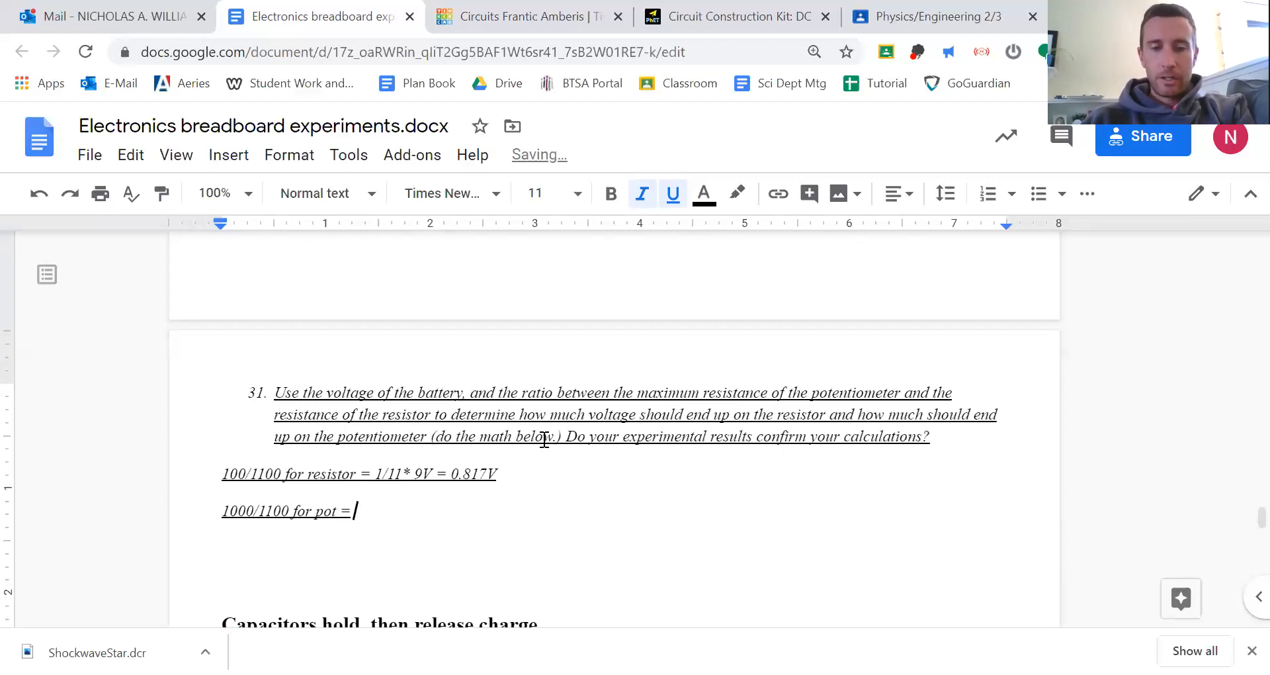
{"action": "type", "text": "10/11*"}
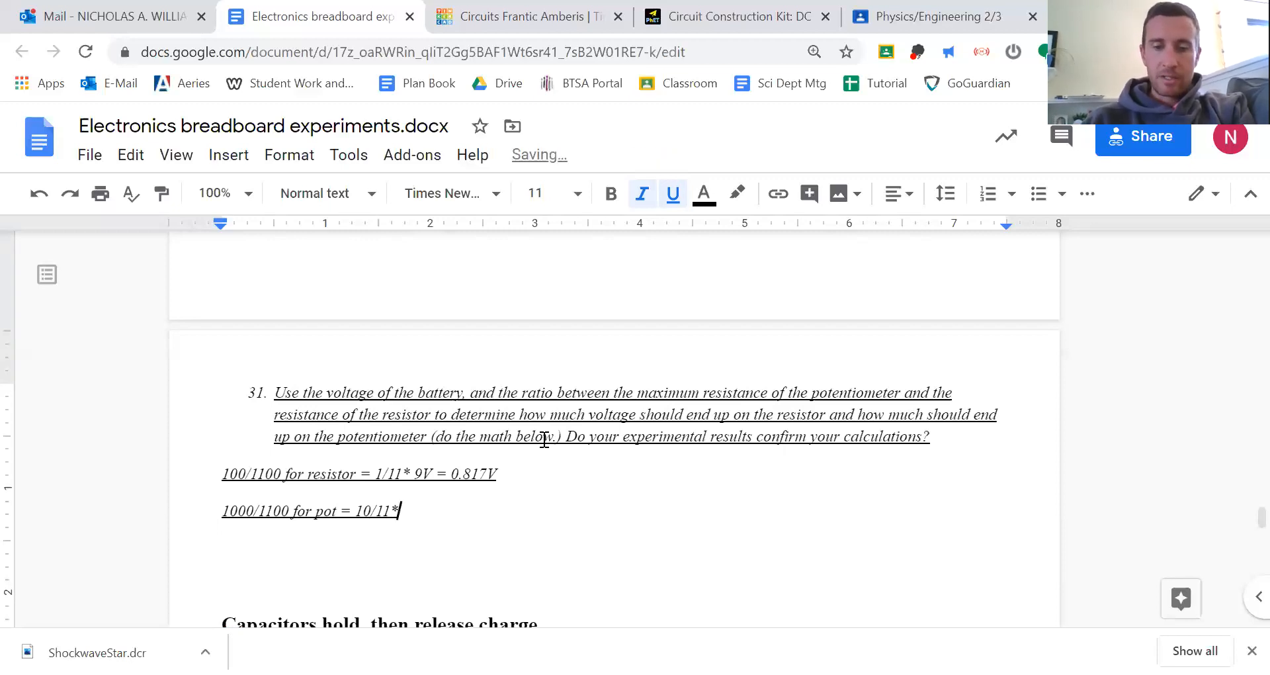
{"action": "type", "text": "9V ="}
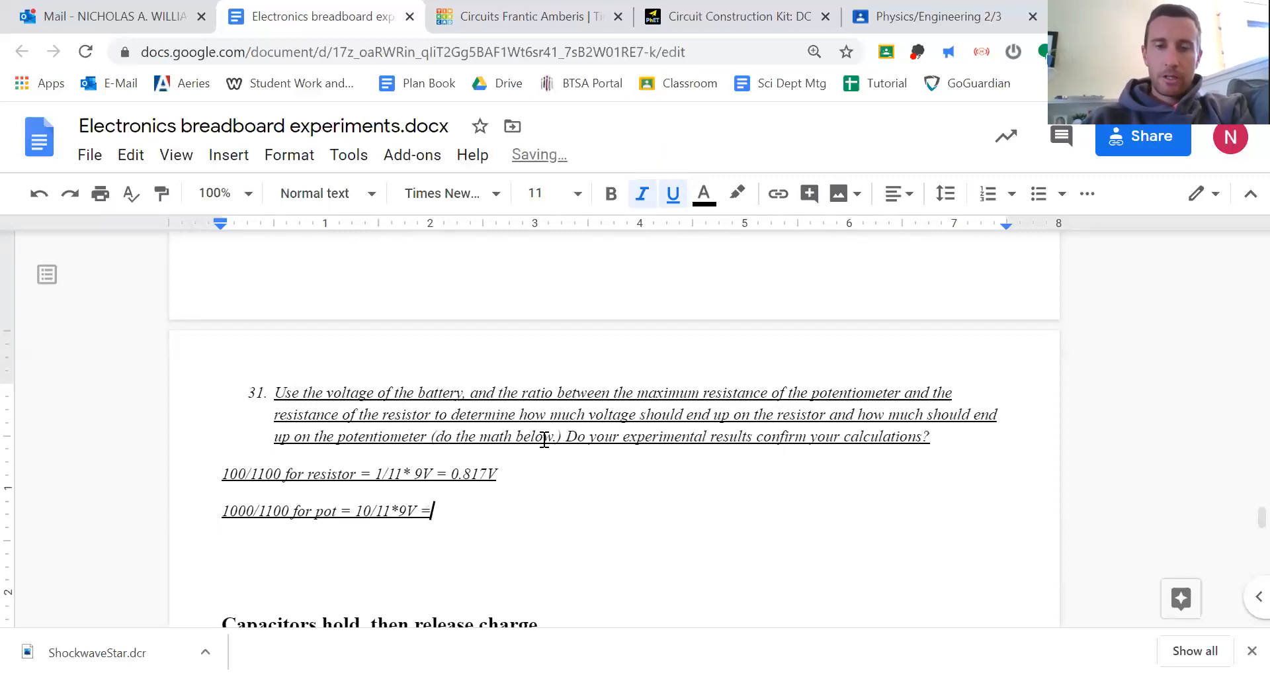
{"action": "type", "text": " 8.17V"}
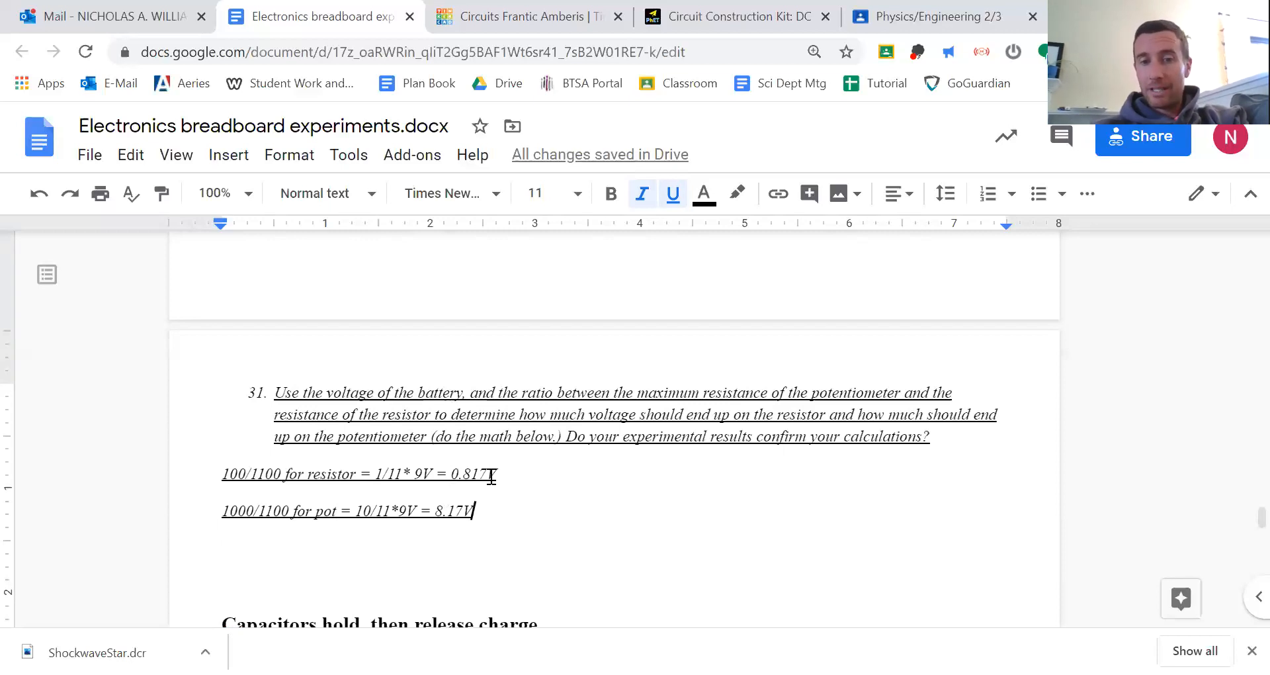
Check the resistor calculation by searching Google for 1/11*9 in a new browser tab.
{"action": "left_click_drag", "start_coordinate": [598, 442], "coordinate": [772, 442]}
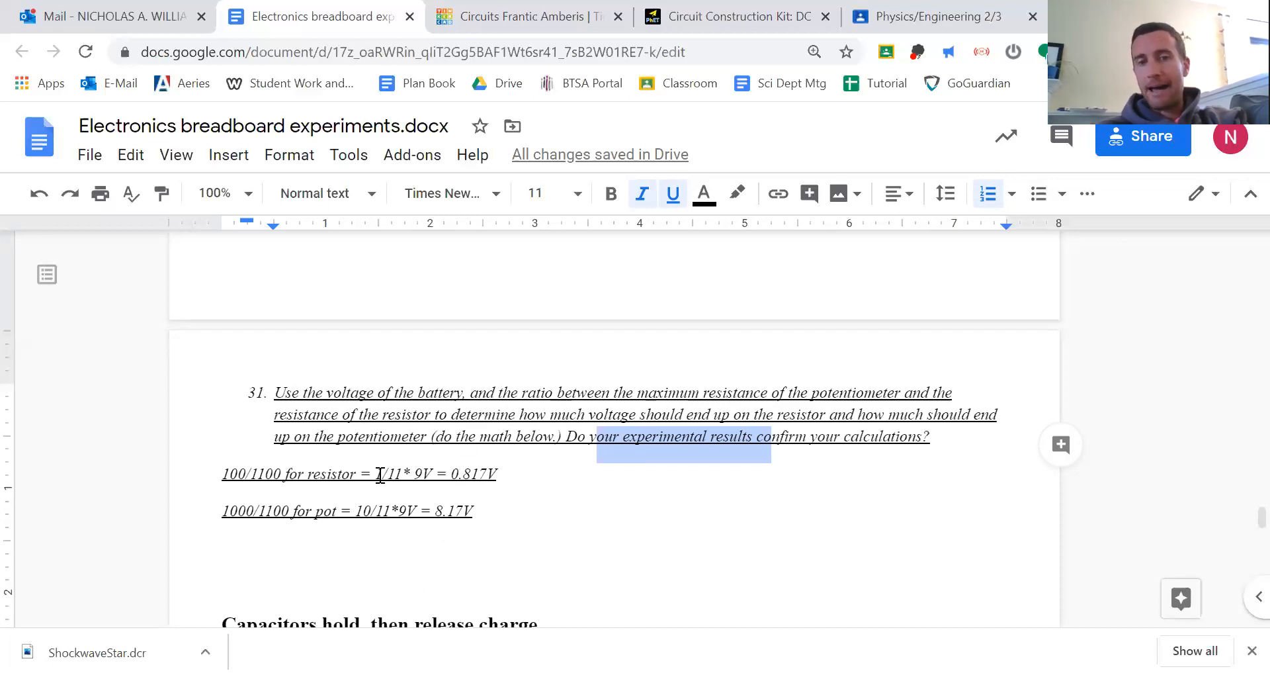
{"action": "left_click_drag", "start_coordinate": [379, 474], "coordinate": [432, 476]}
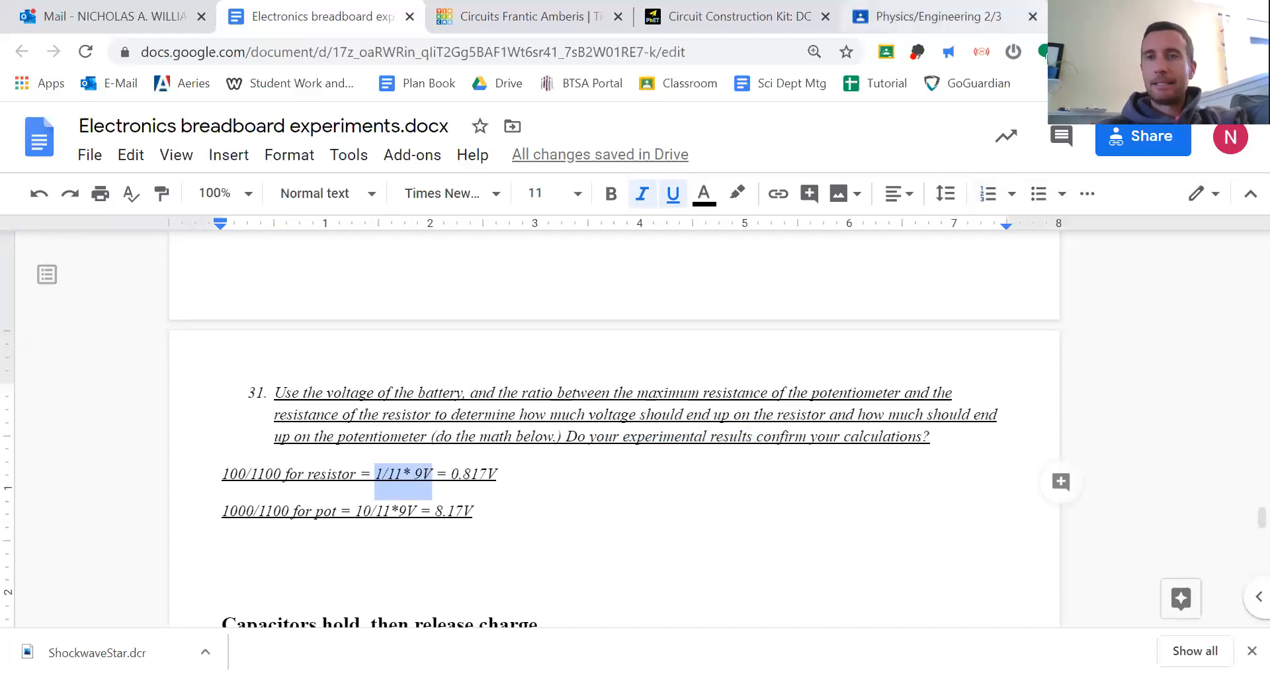
{"action": "key", "text": "ctrl+t"}
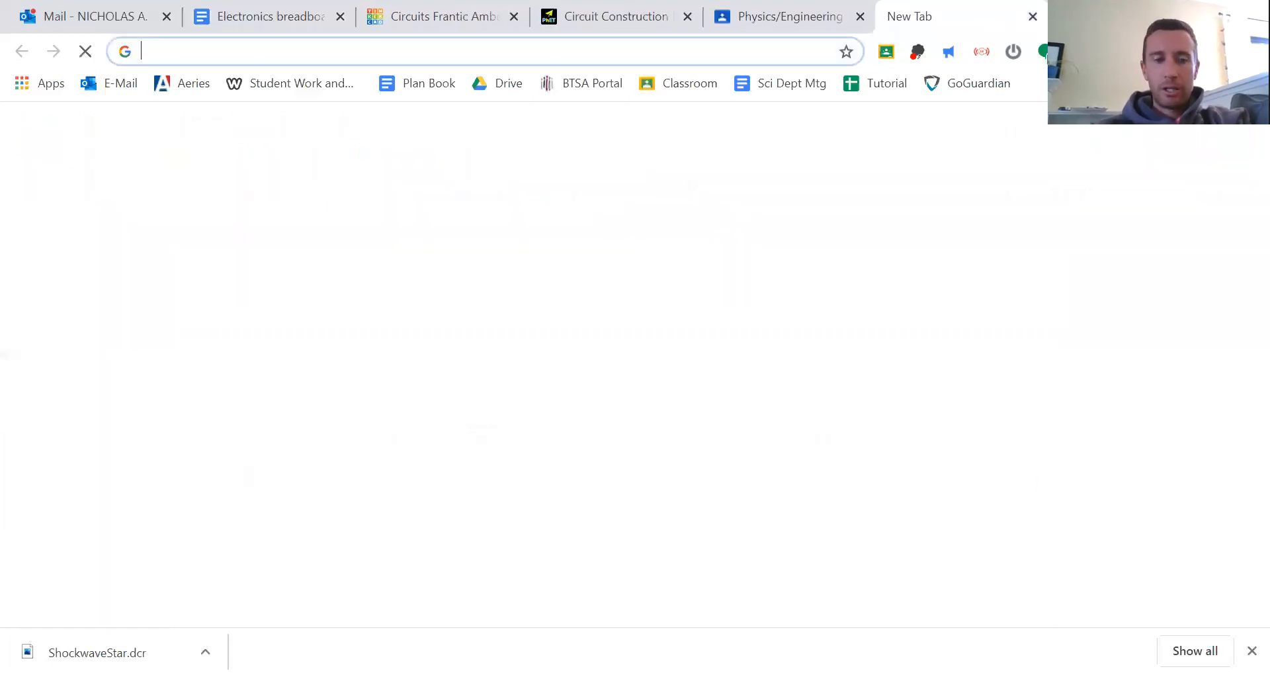
{"action": "type", "text": "1/11"}
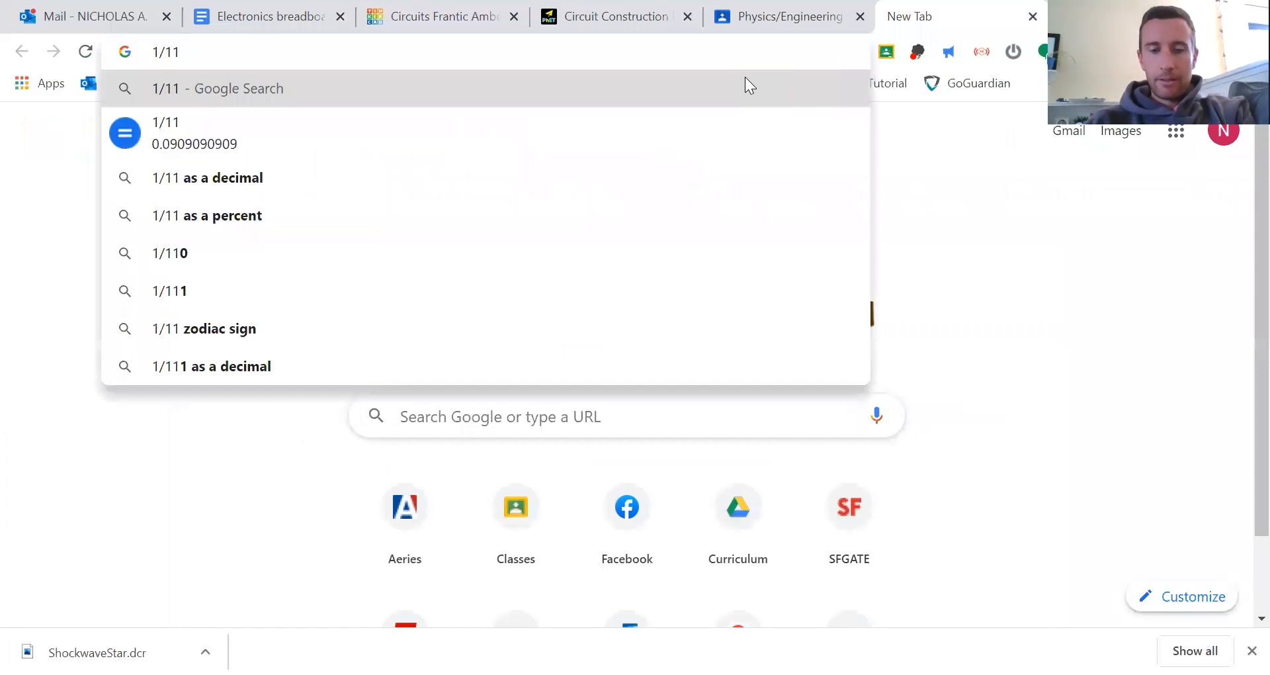
{"action": "type", "text": "*9"}
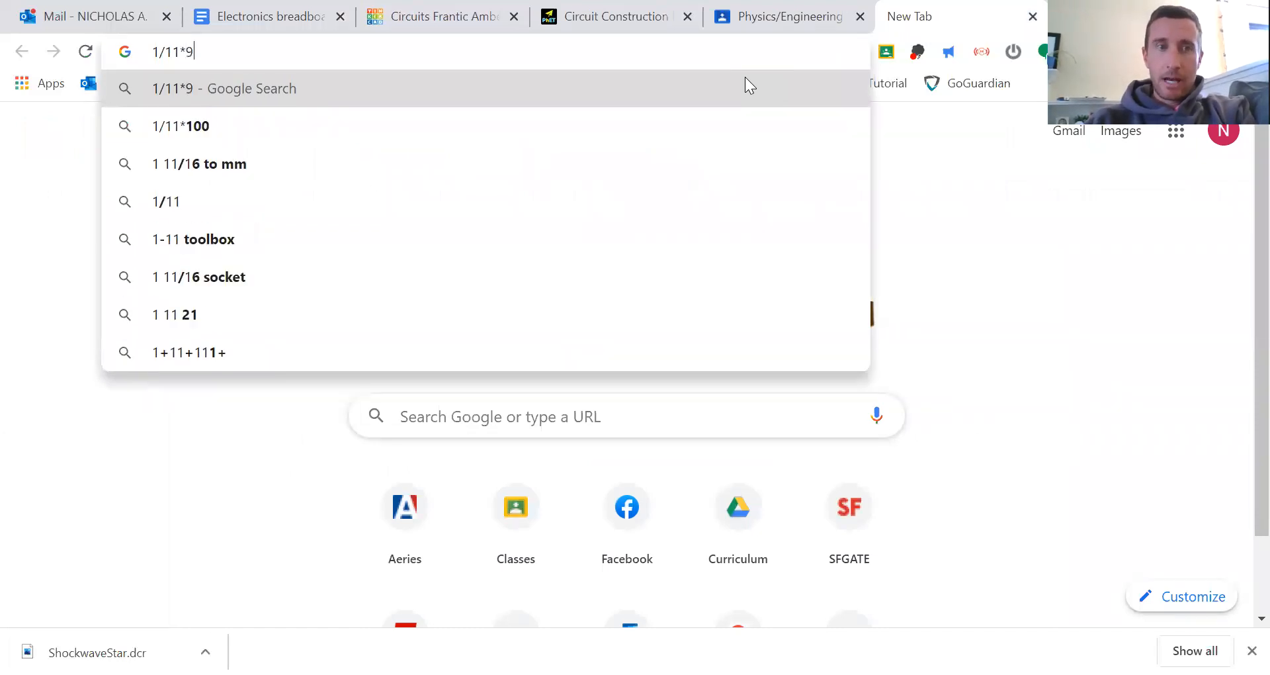
{"action": "key", "text": "Return"}
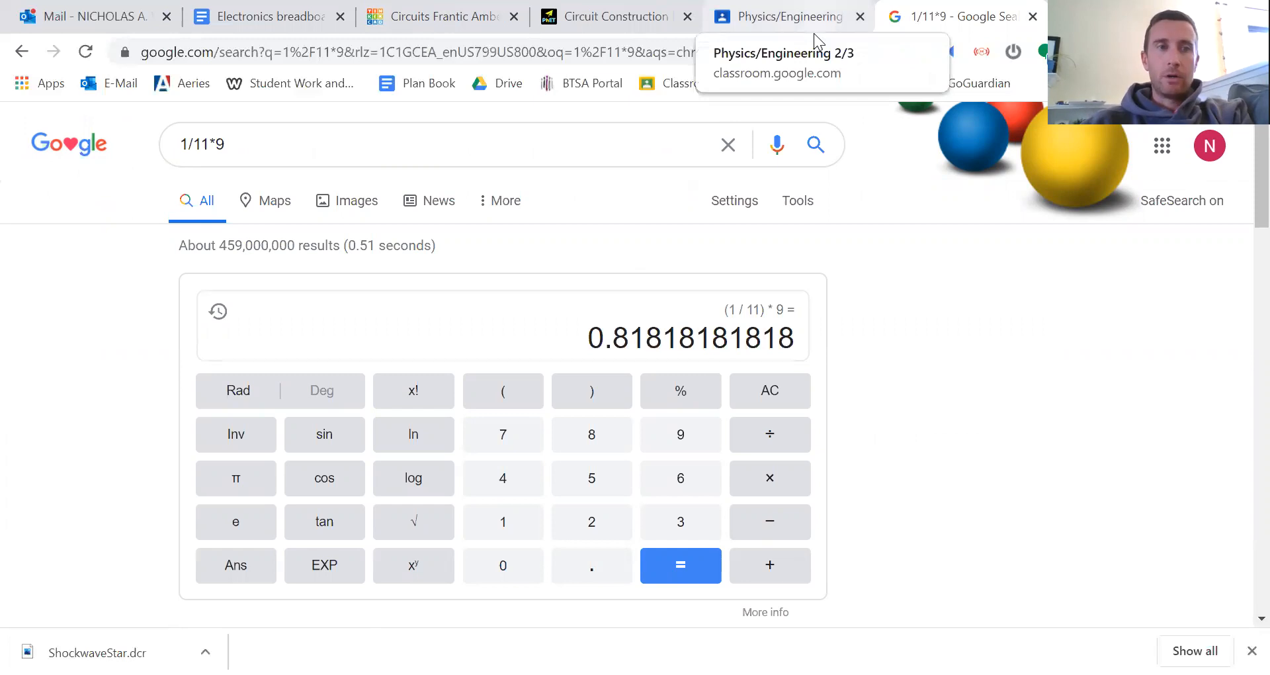
Return to the Google Docs assignment and correct question 31's results to 0.818V for the resistor and 8.18V for the pot.
{"action": "left_click", "coordinate": [232, 22]}
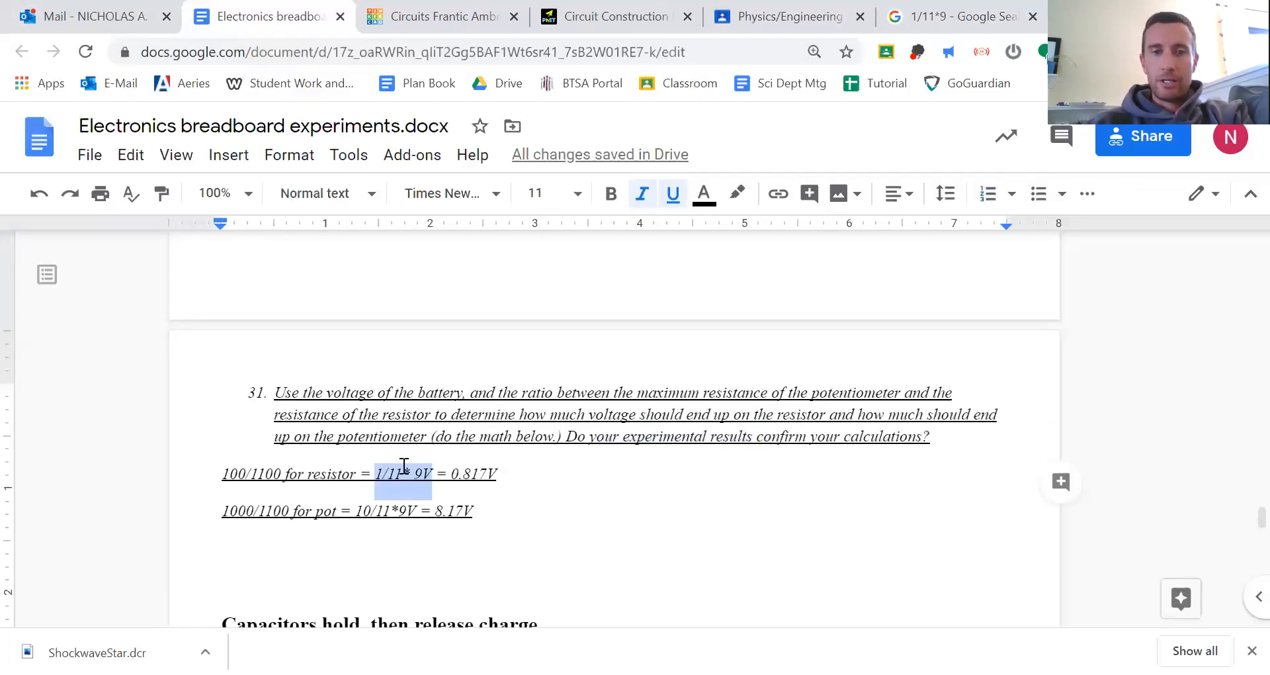
{"action": "left_click", "coordinate": [486, 481]}
{"action": "key", "text": "BackSpace"}
{"action": "type", "text": "8"}
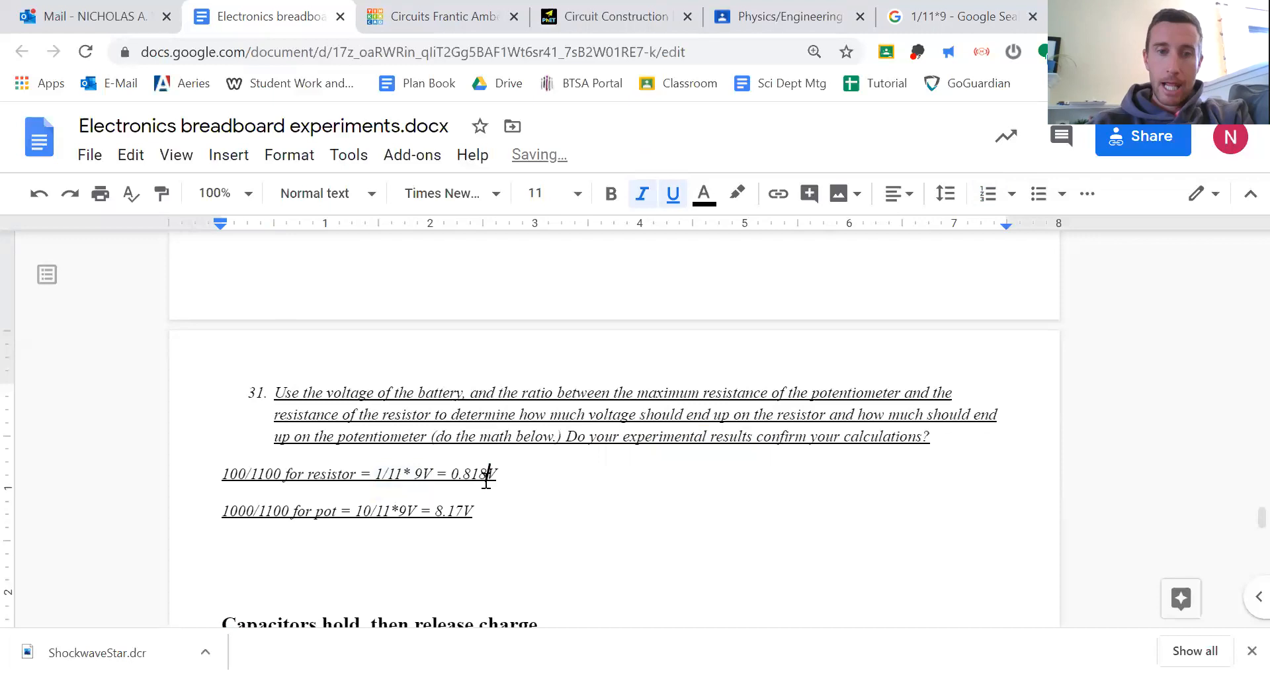
{"action": "left_click", "coordinate": [464, 507]}
{"action": "key", "text": "BackSpace"}
{"action": "type", "text": "8"}
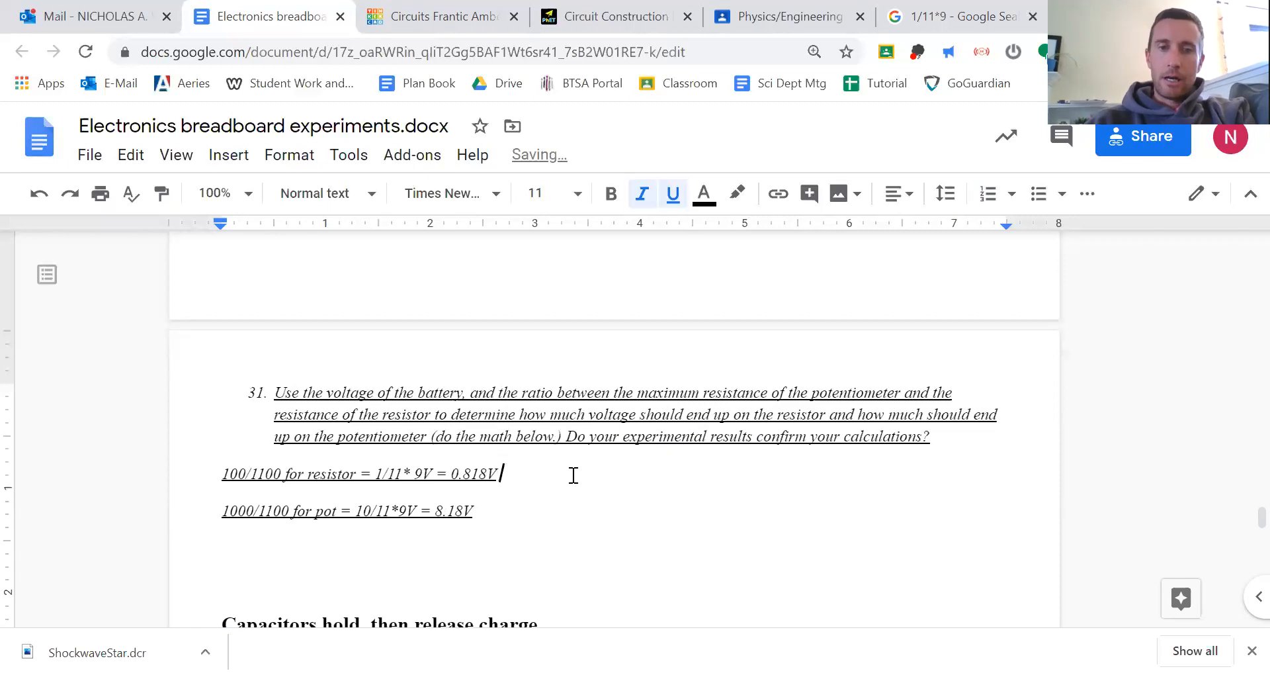
{"action": "type", "text": "per"}
{"action": "key", "text": "BackSpace"}
{"action": "key", "text": "BackSpace"}
{"action": "key", "text": "BackSpace"}
{"action": "key", "text": "BackSpace"}
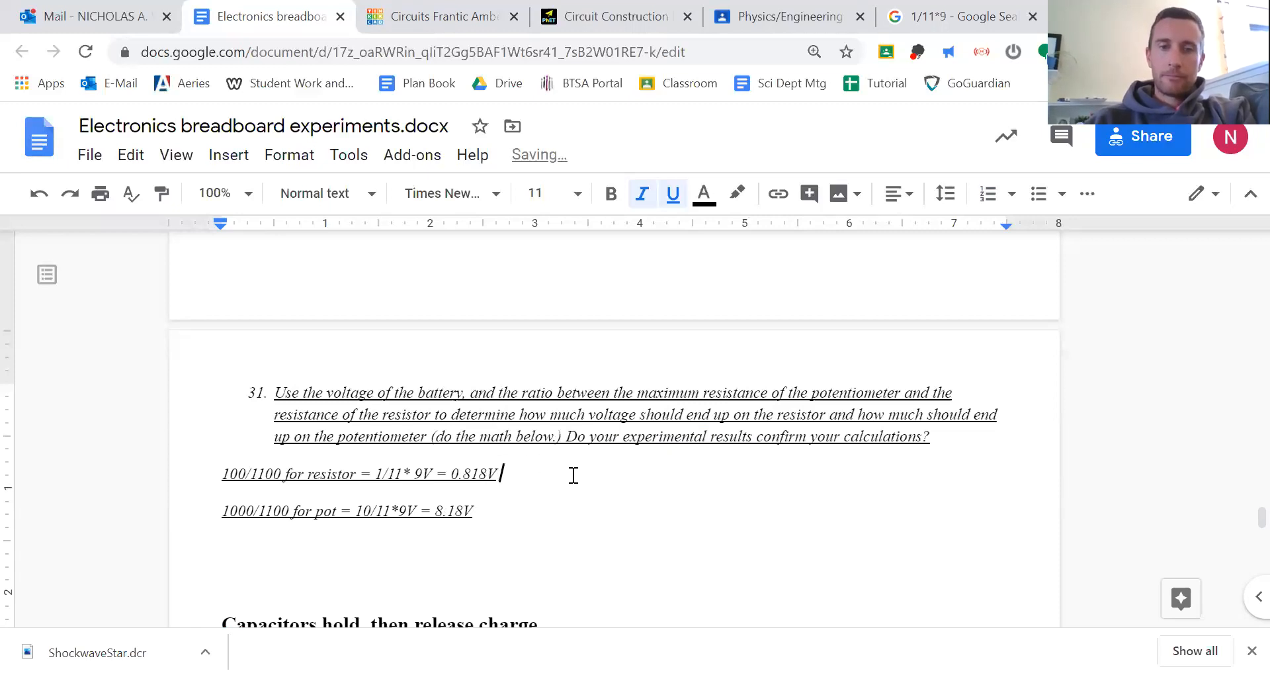
Add a third line to question 31's answer reading "Experimentally, we found 8.17V and 0.817V, pretty dang close!!!!".
{"action": "left_click", "coordinate": [511, 549]}
{"action": "type", "text": "Ex"}
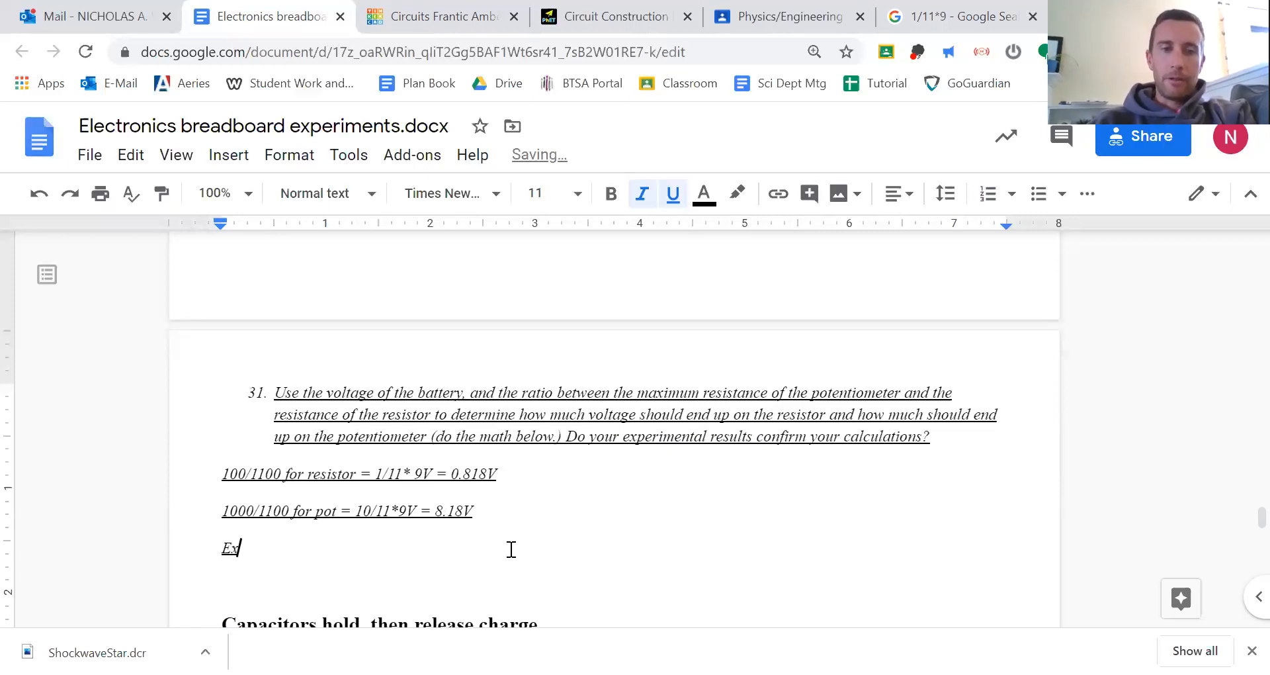
{"action": "type", "text": "perimentally, we found"}
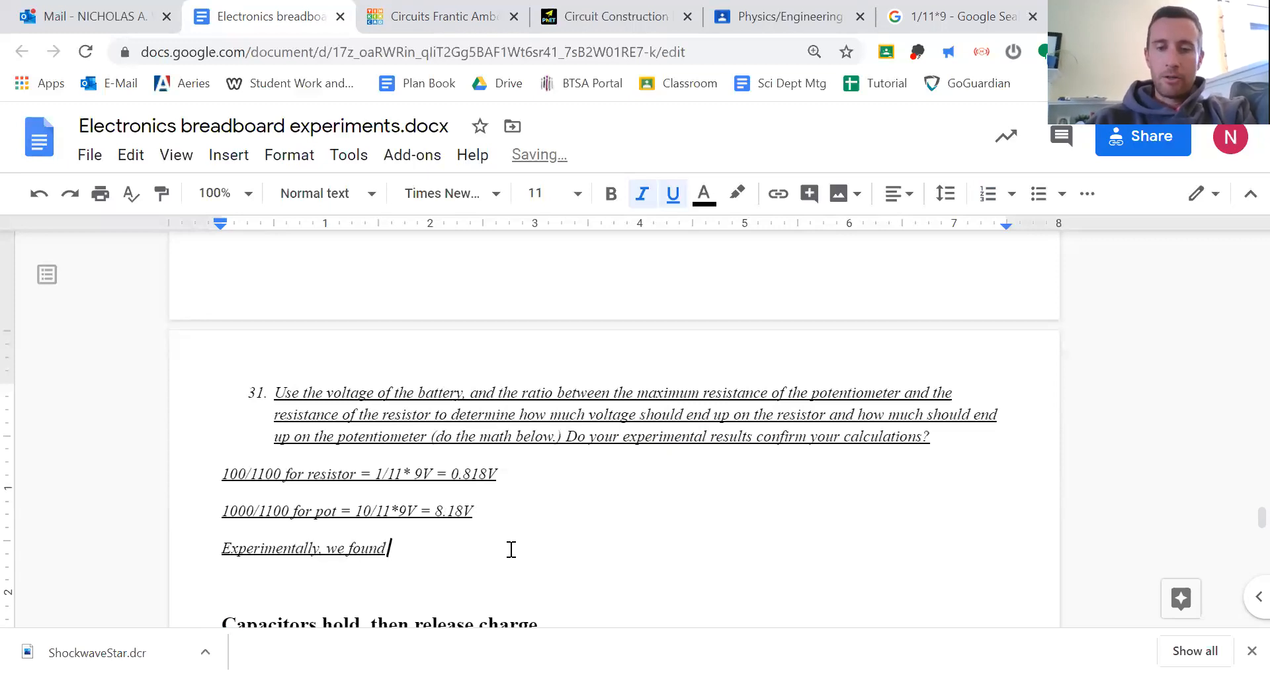
{"action": "type", "text": " 8.18"}
{"action": "key", "text": "BackSpace"}
{"action": "type", "text": "7V and"}
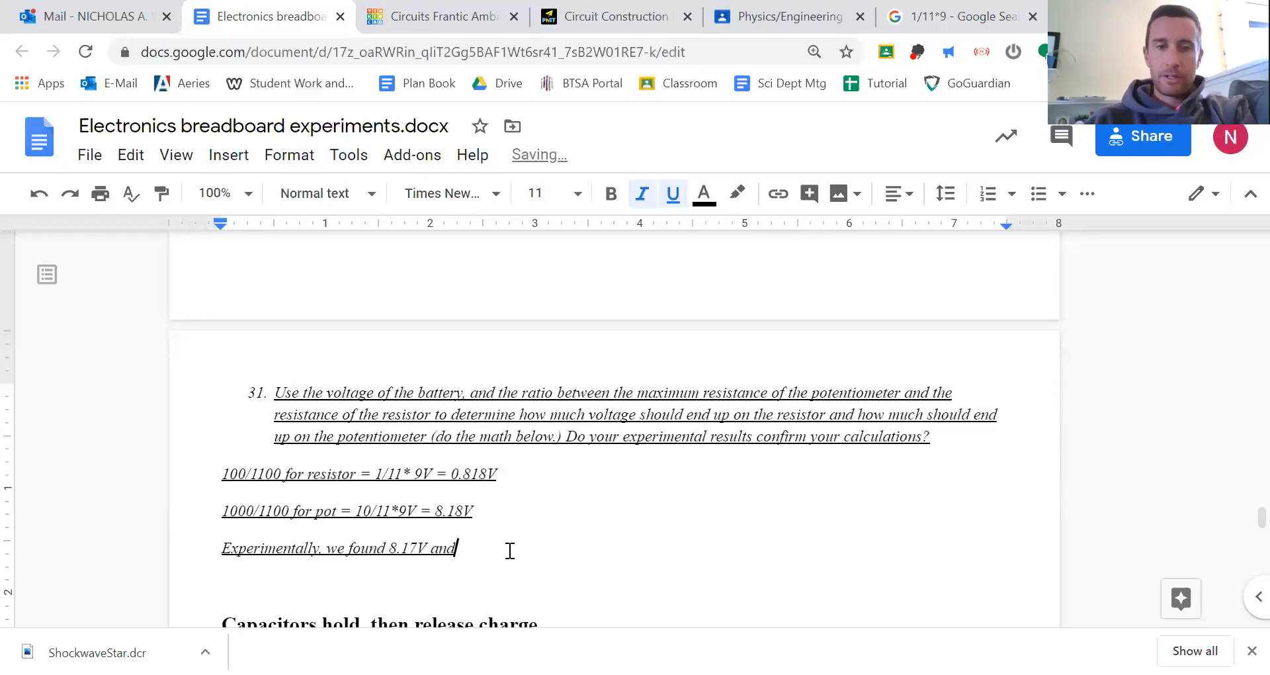
{"action": "type", "text": " 0"}
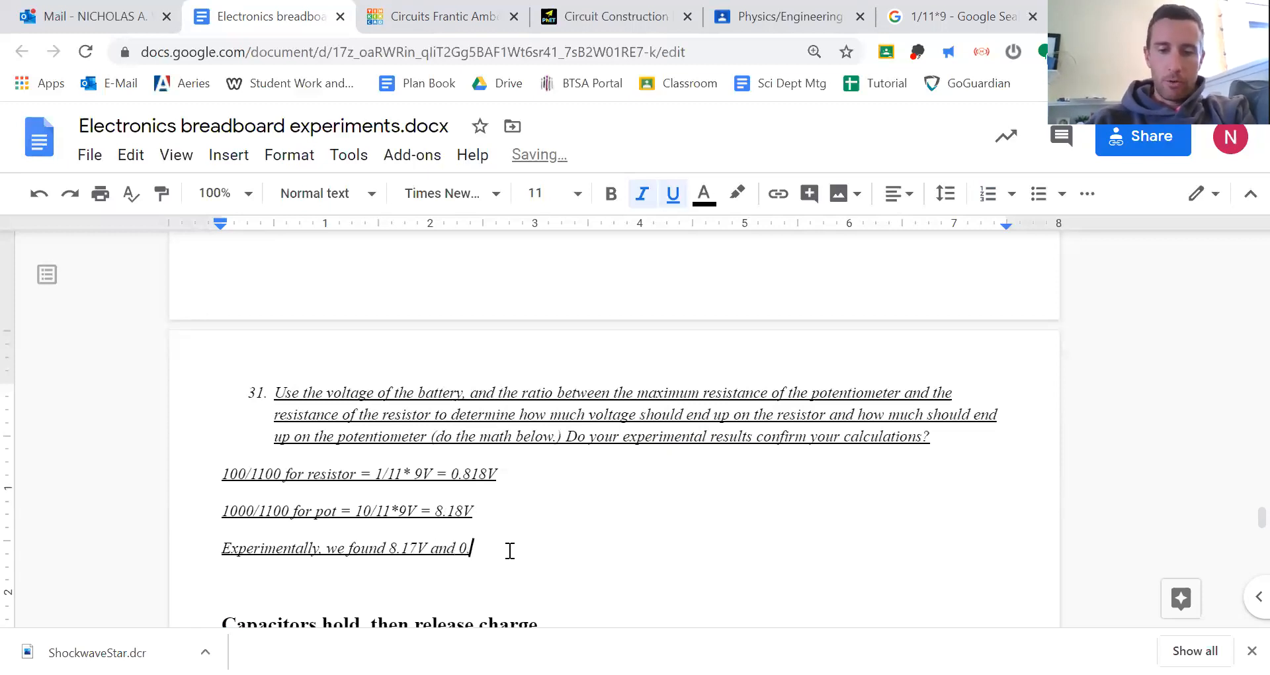
{"action": "type", "text": ".817V, pretty dang close!!!!"}
Remove the underline and italic formatting from the three answer lines under question 31.
{"action": "left_click_drag", "start_coordinate": [679, 551], "coordinate": [220, 474]}
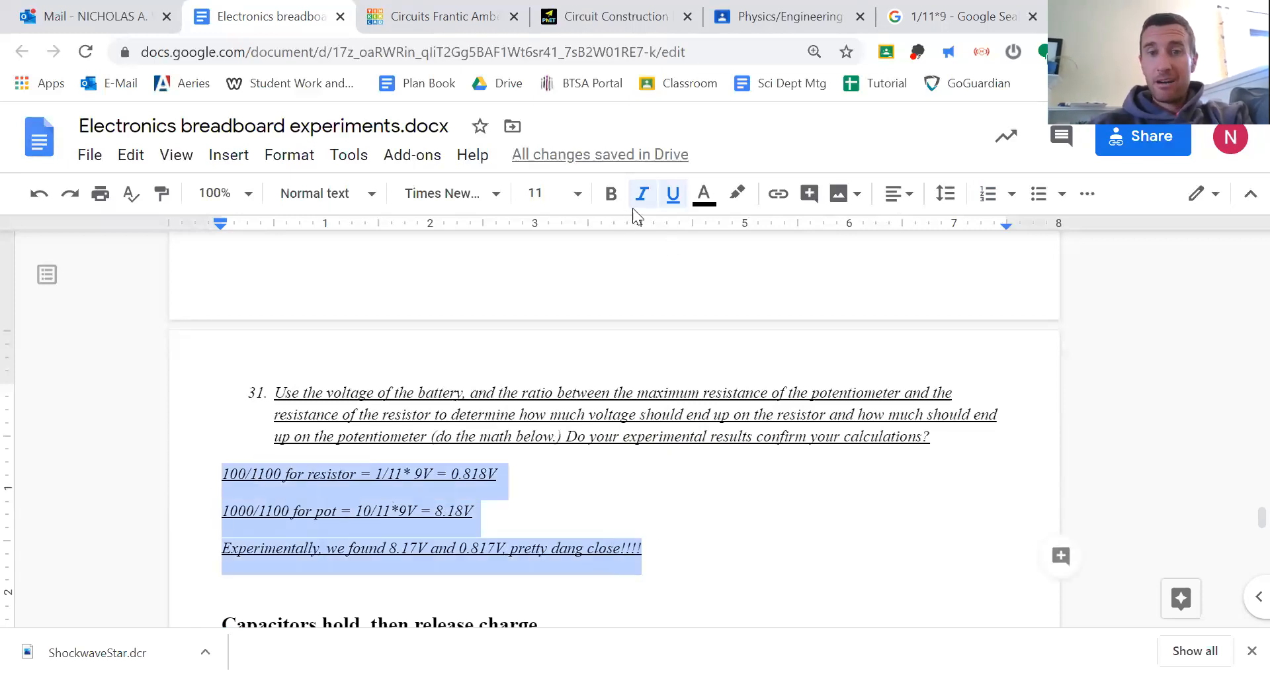
{"action": "left_click", "coordinate": [673, 198]}
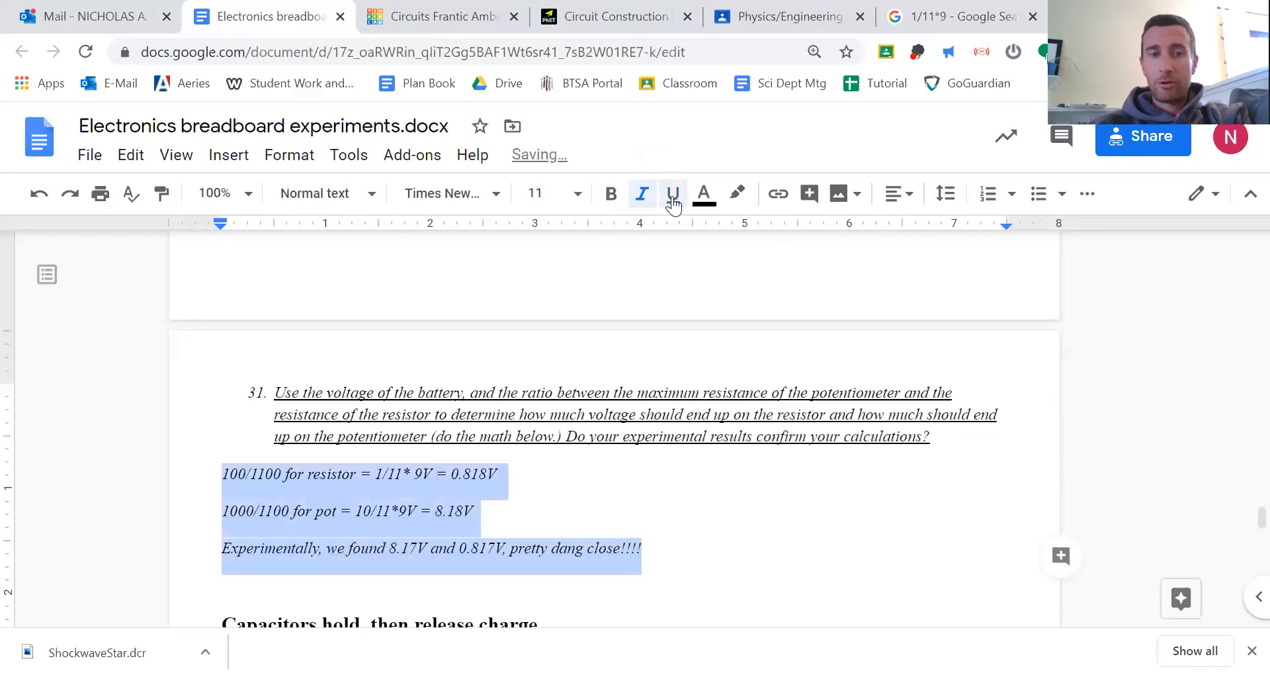
{"action": "left_click", "coordinate": [642, 195]}
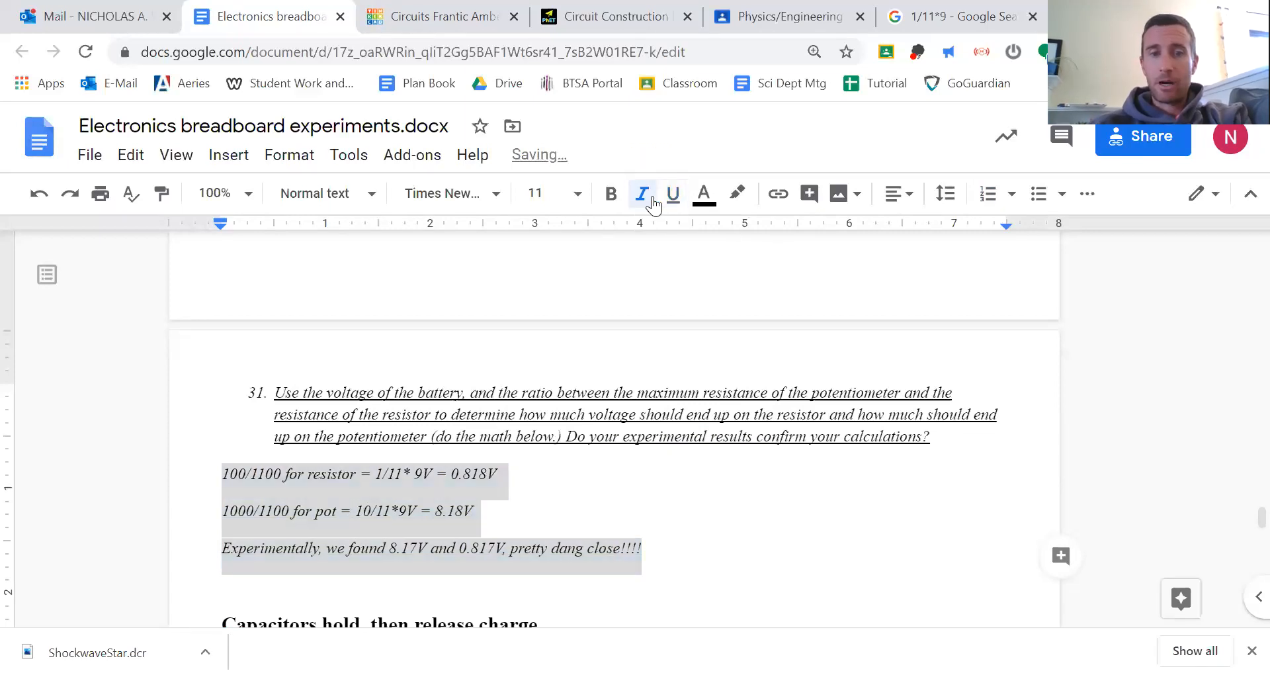
{"action": "left_click", "coordinate": [683, 511]}
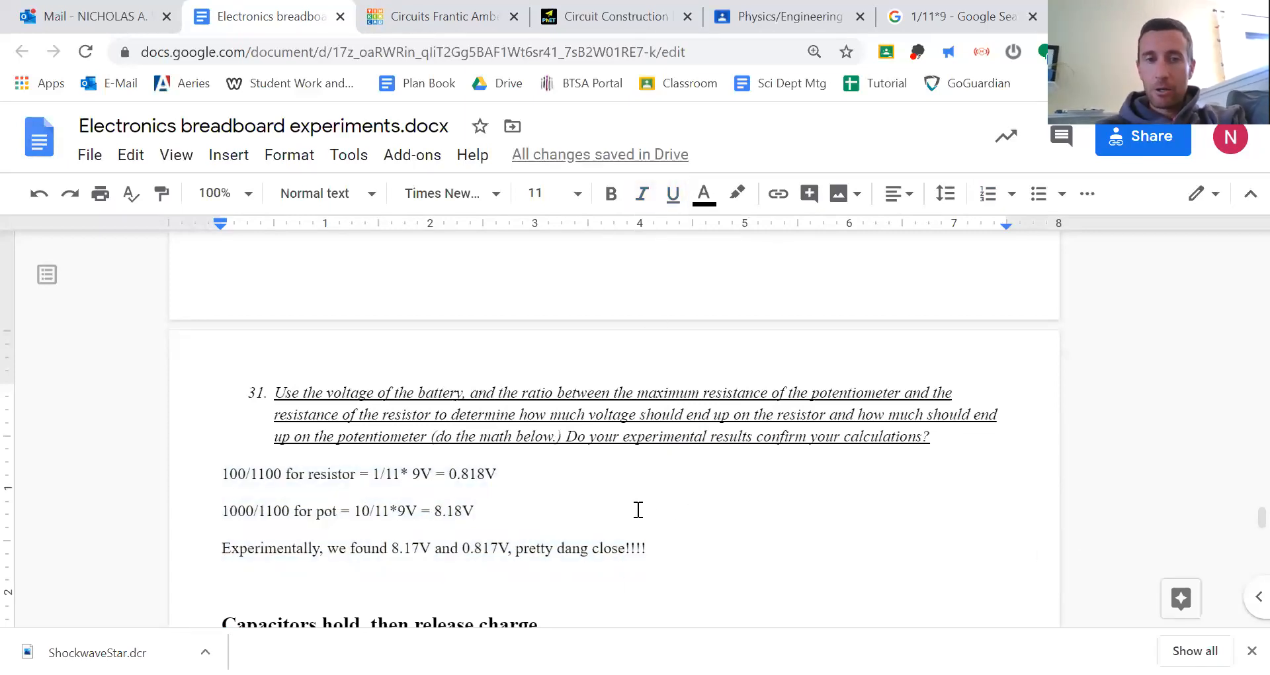
Review the assignment's potentiometer and capacitor sections, including the circuit diagrams and questions 27 to 34.
{"action": "scroll", "coordinate": [638, 509], "scroll_direction": "up", "scroll_amount": 10}
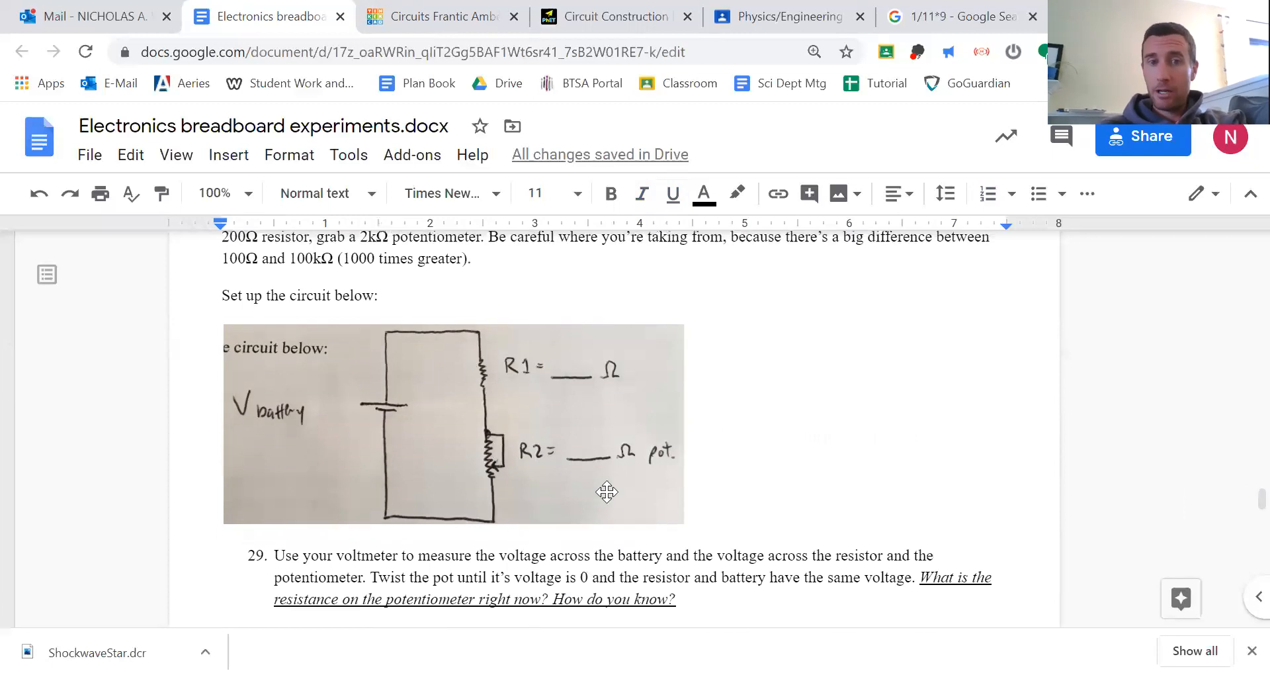
{"action": "scroll", "coordinate": [607, 491], "scroll_direction": "up", "scroll_amount": 15}
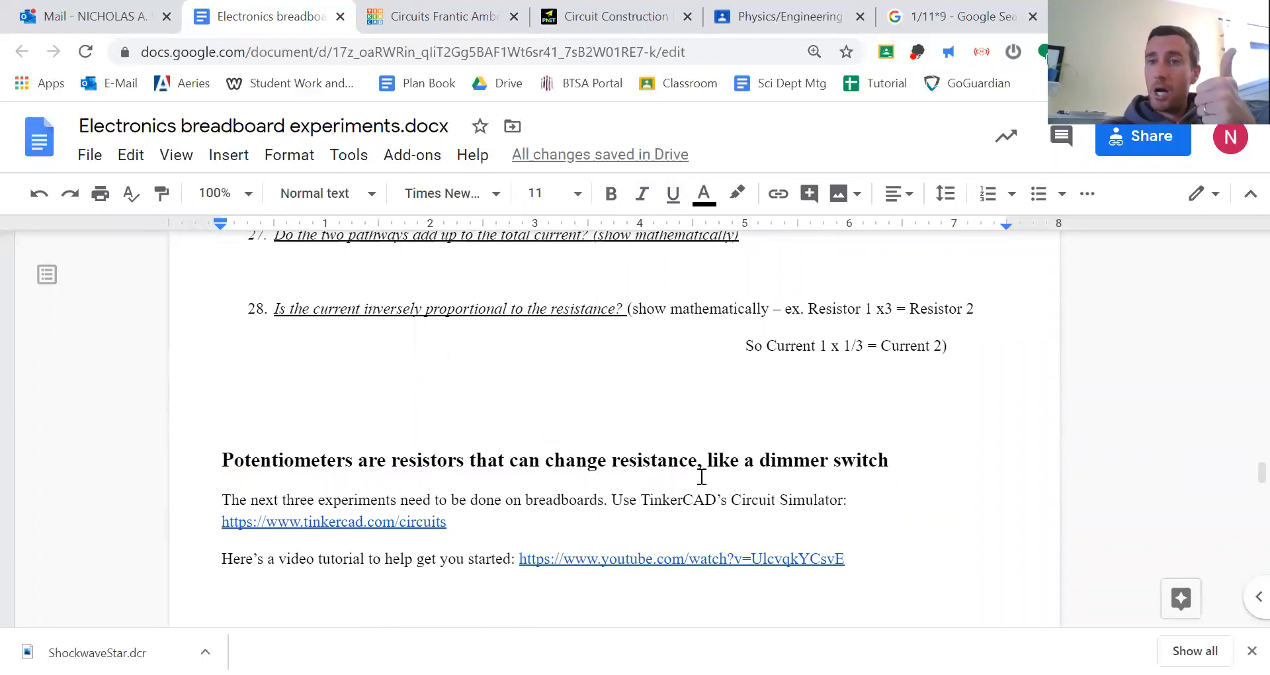
{"action": "scroll", "coordinate": [702, 477], "scroll_direction": "down", "scroll_amount": 20}
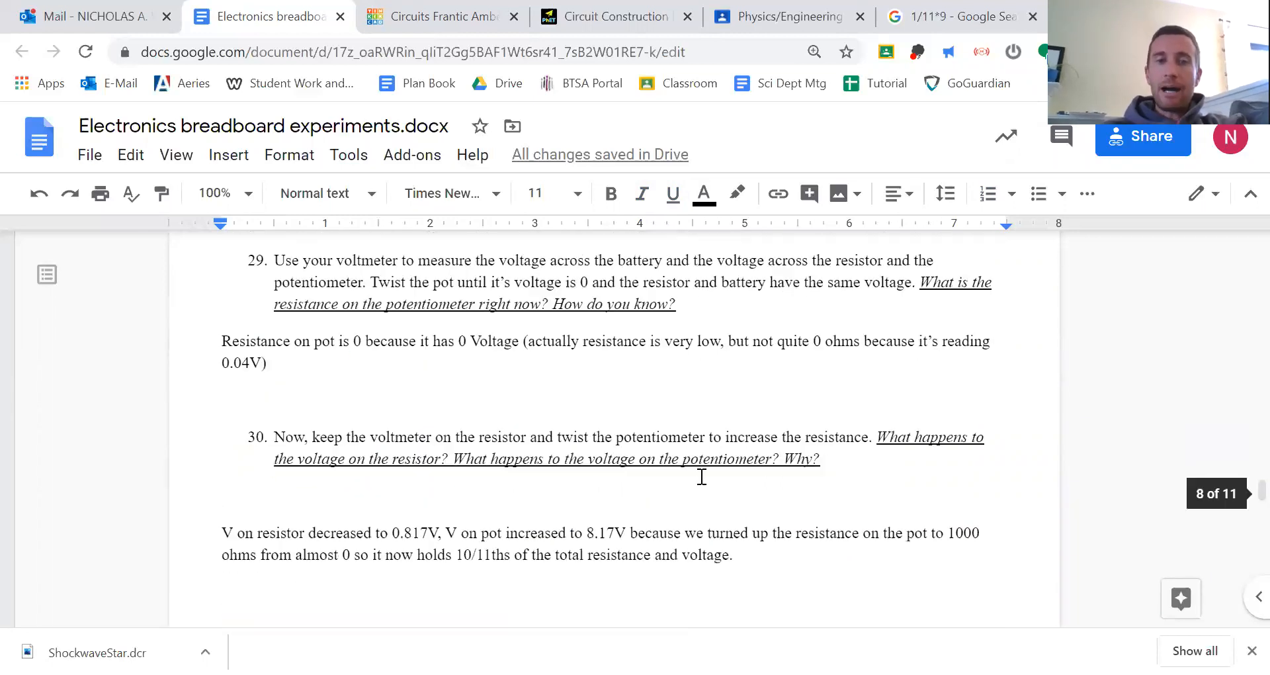
{"action": "scroll", "coordinate": [702, 476], "scroll_direction": "down", "scroll_amount": 2}
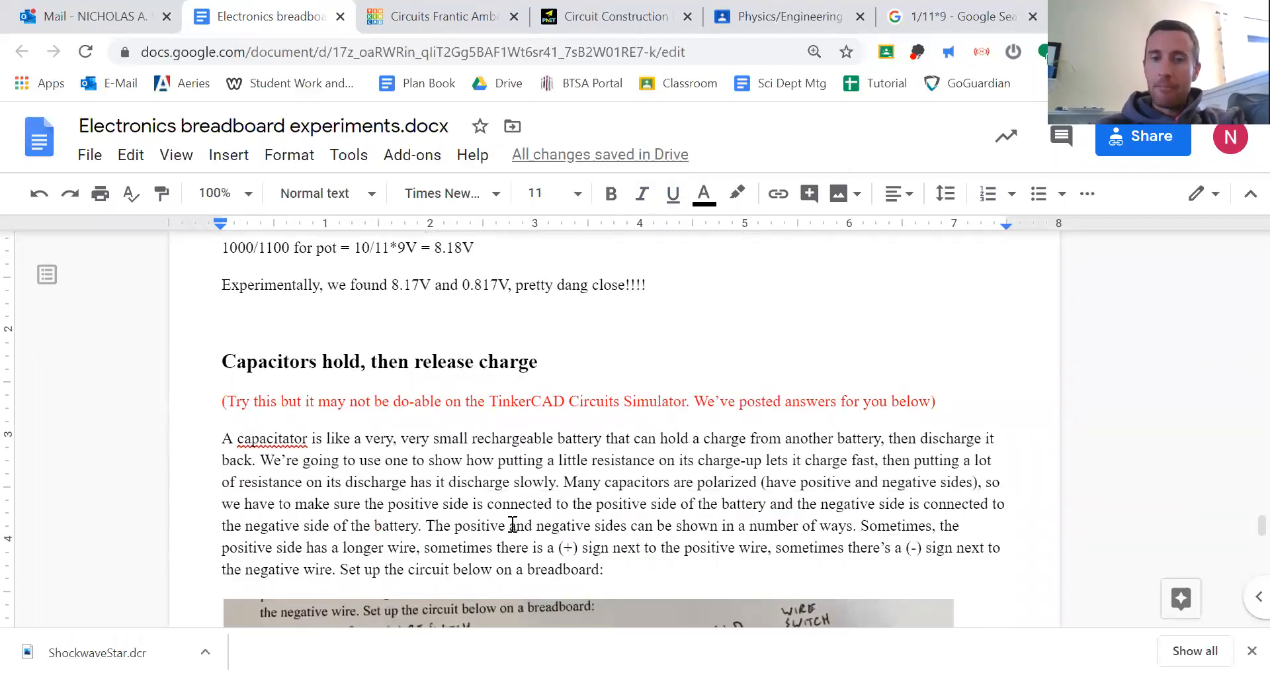
{"action": "scroll", "coordinate": [513, 524], "scroll_direction": "down", "scroll_amount": 7}
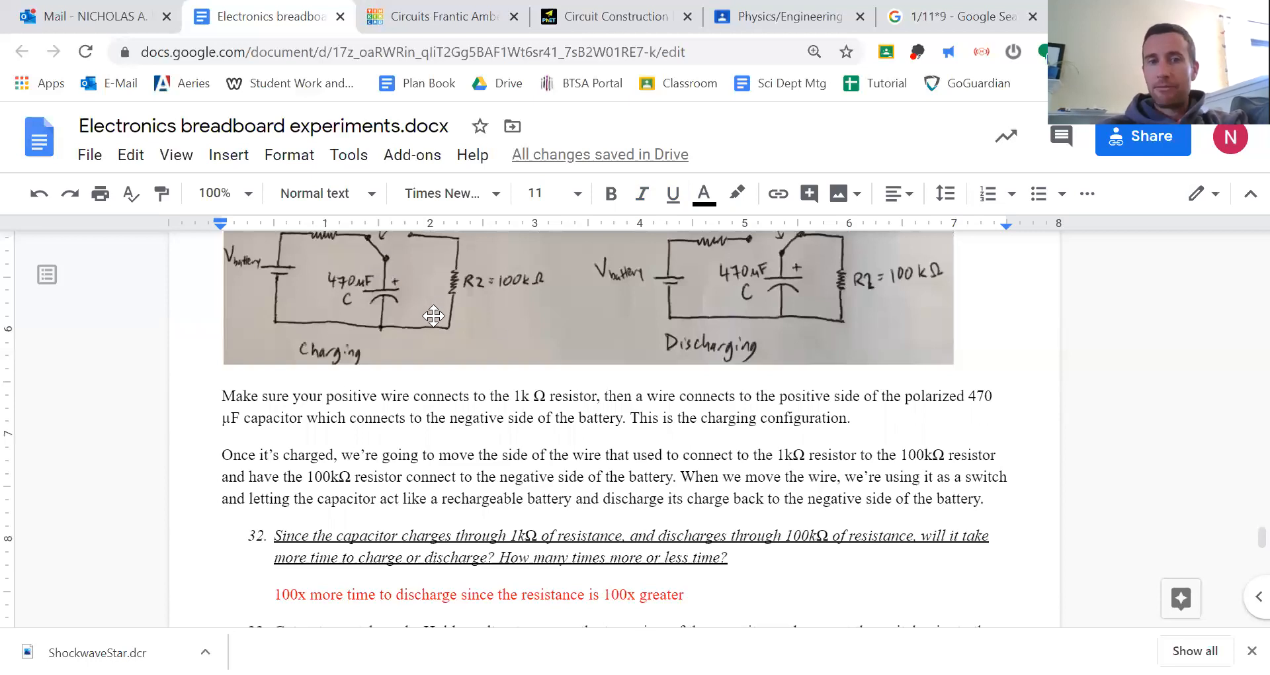
{"action": "scroll", "coordinate": [505, 336], "scroll_direction": "down", "scroll_amount": 5}
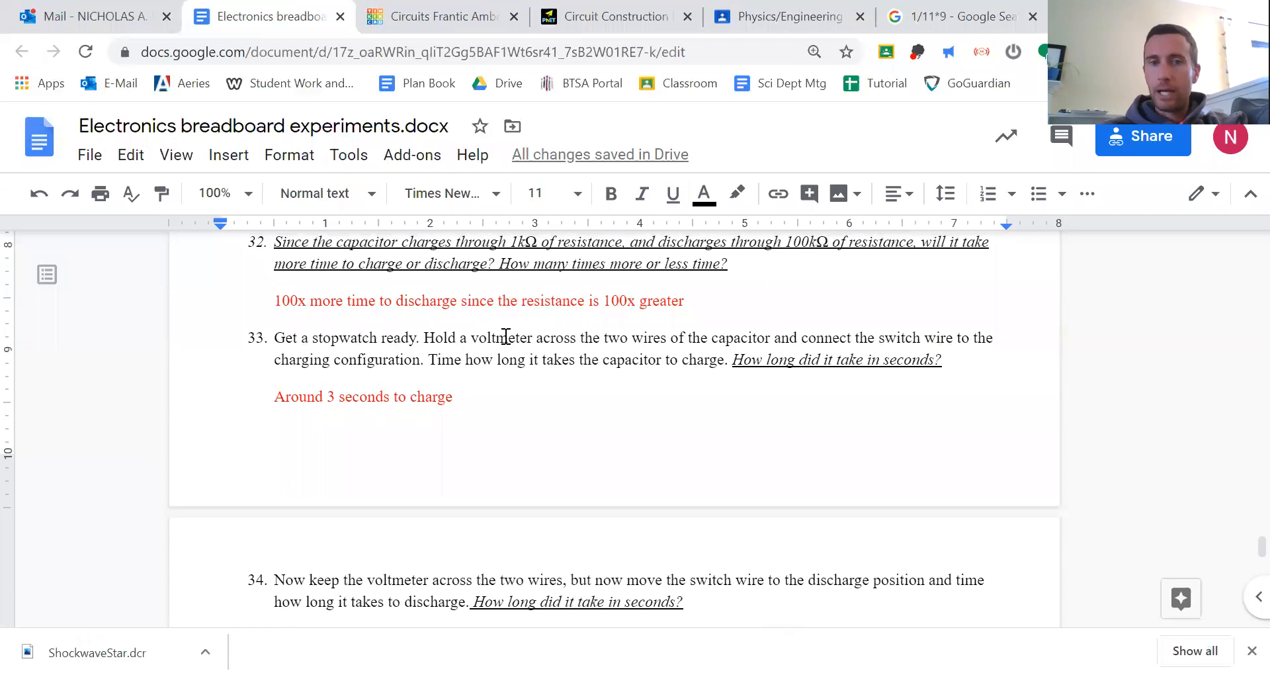
{"action": "scroll", "coordinate": [505, 336], "scroll_direction": "down", "scroll_amount": 15}
{"action": "scroll", "coordinate": [506, 337], "scroll_direction": "down", "scroll_amount": 8}
{"action": "scroll", "coordinate": [505, 336], "scroll_direction": "up", "scroll_amount": 20}
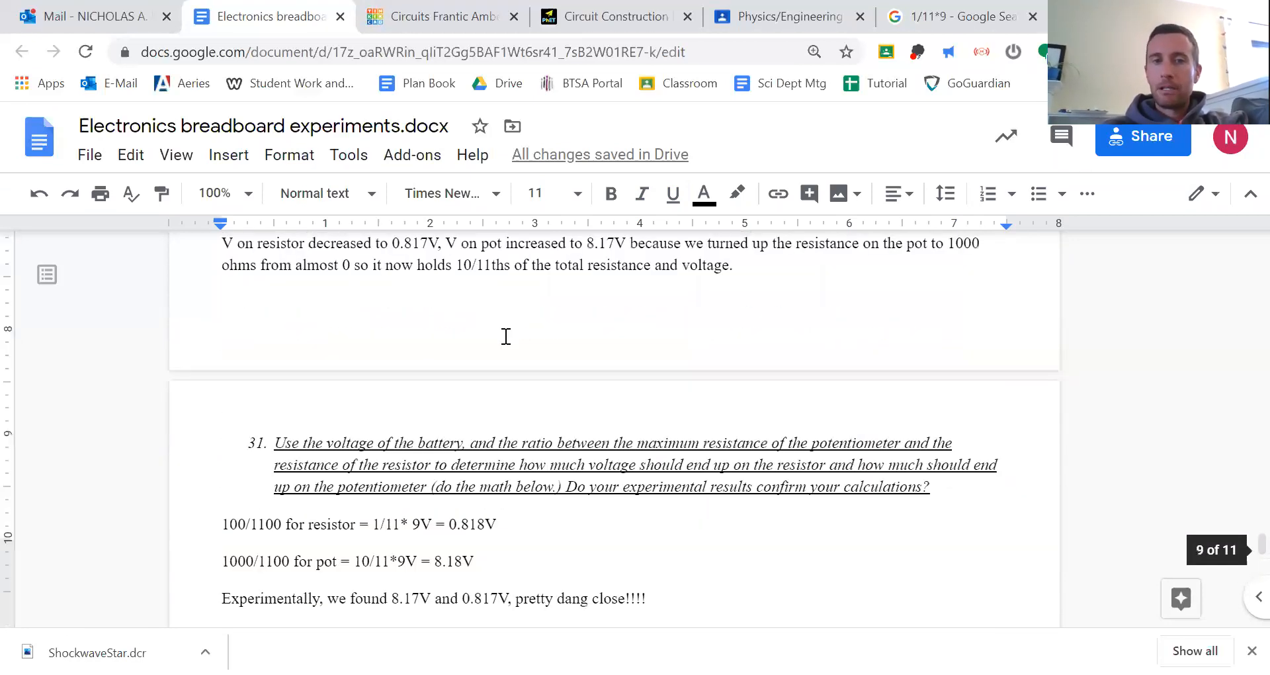
{"action": "scroll", "coordinate": [506, 336], "scroll_direction": "up", "scroll_amount": 3}
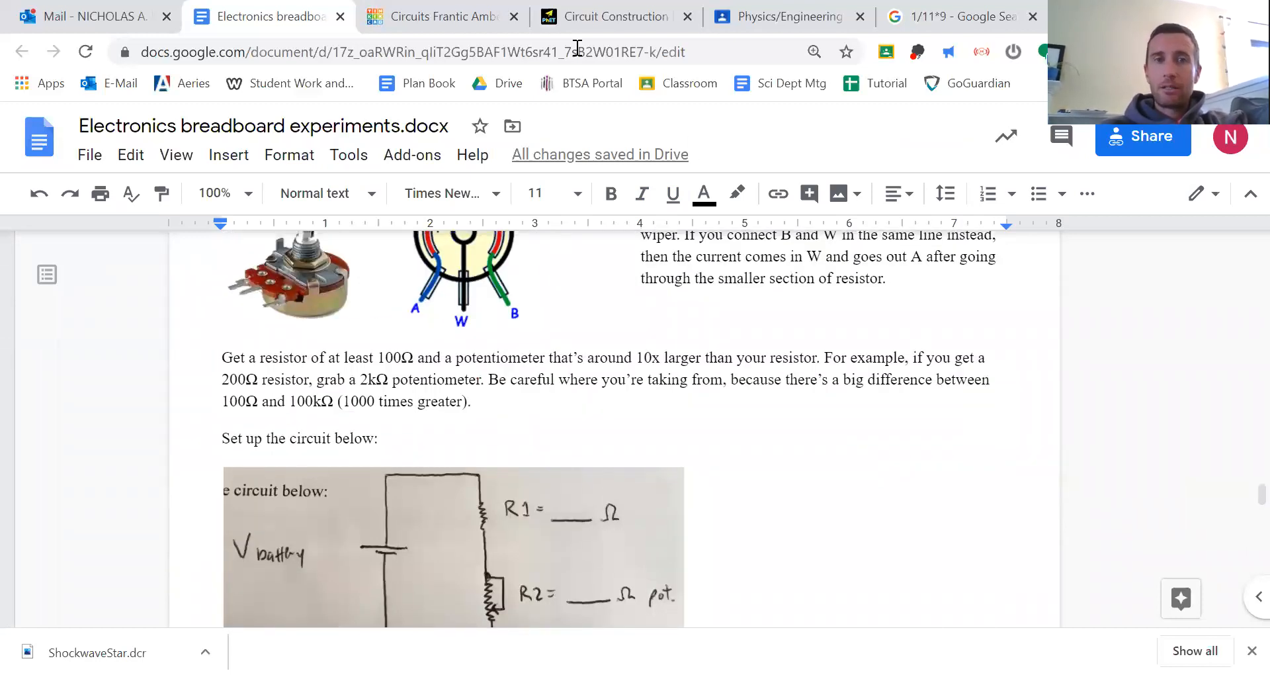
Switch to the Tinkercad circuit, move the multimeter's black lead to breadboard hole i18, and test the voltage with a short simulation run.
{"action": "key", "text": "ctrl+Tab"}
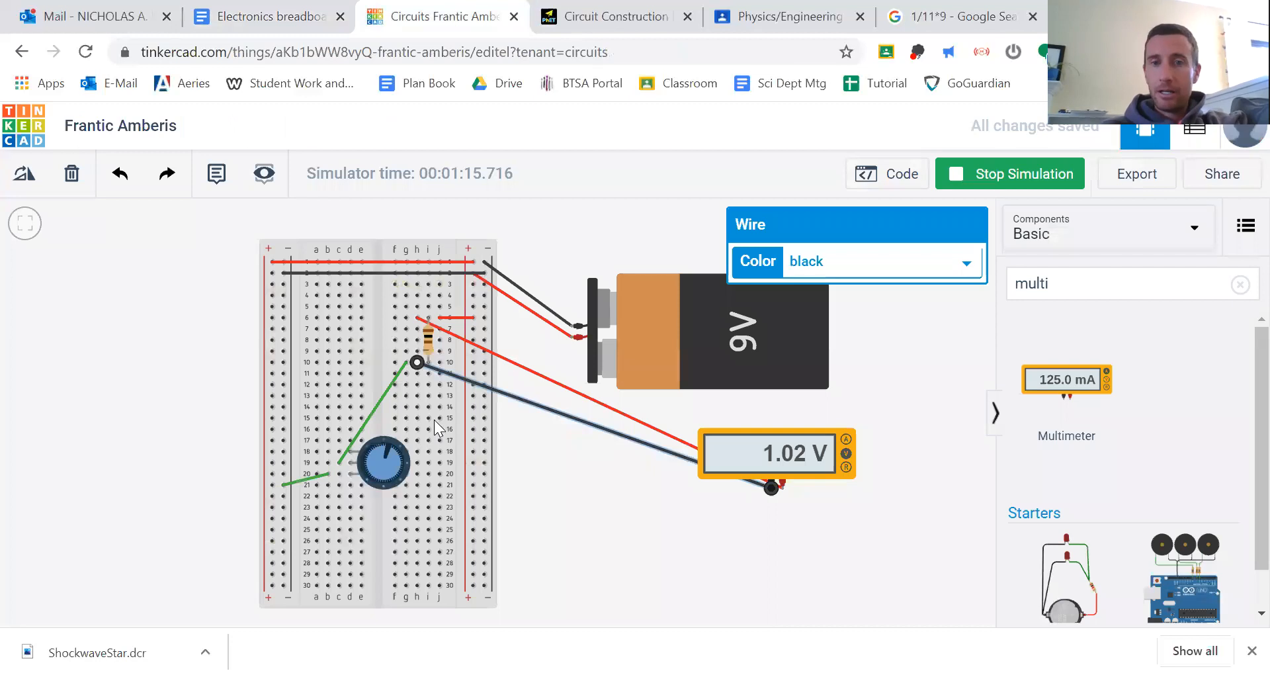
{"action": "left_click", "coordinate": [1008, 178]}
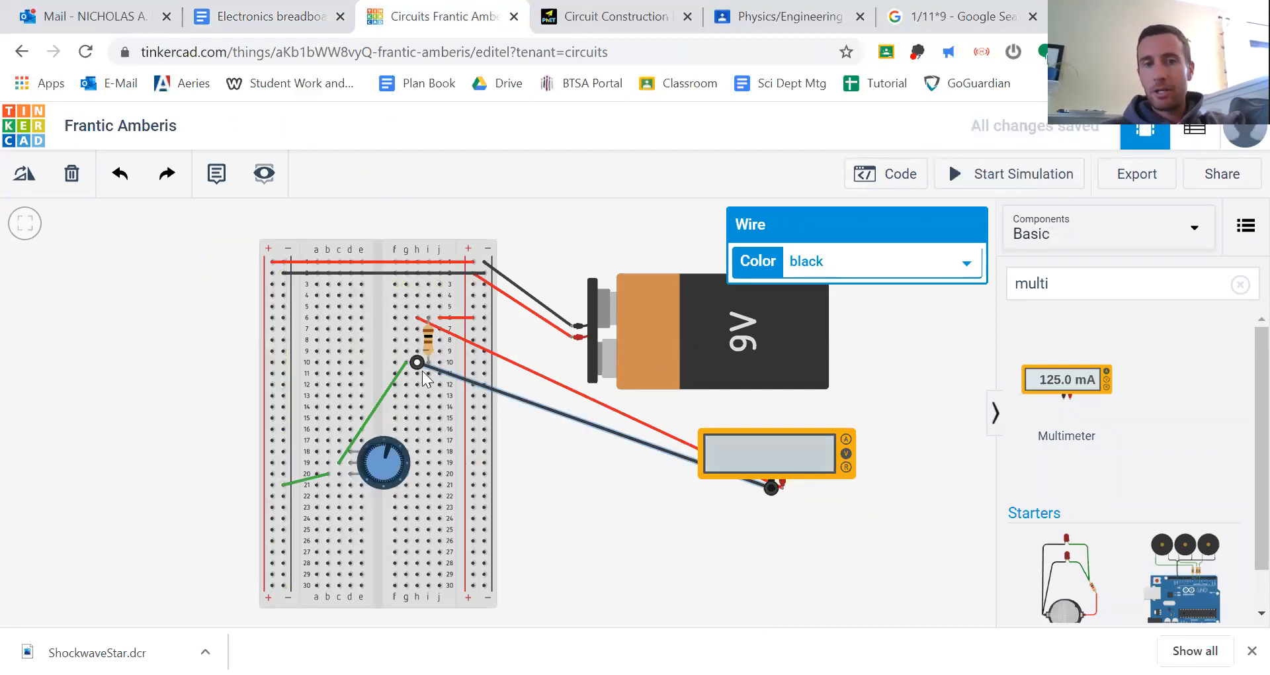
{"action": "left_click_drag", "start_coordinate": [417, 365], "coordinate": [510, 362]}
{"action": "mouse_move", "coordinate": [449, 451]}
{"action": "left_mouse_down"}
{"action": "mouse_move", "coordinate": [418, 365]}
{"action": "mouse_move", "coordinate": [394, 449]}
{"action": "mouse_move", "coordinate": [425, 456]}
{"action": "left_mouse_up"}
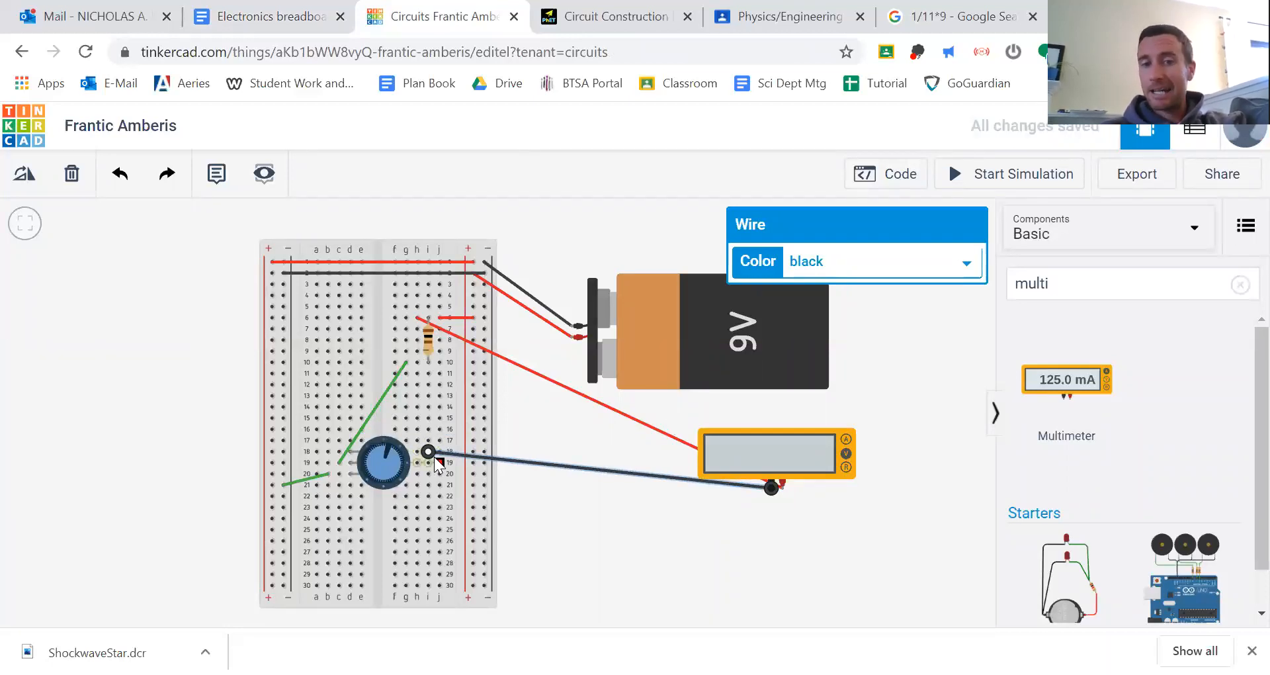
{"action": "left_click", "coordinate": [1012, 179]}
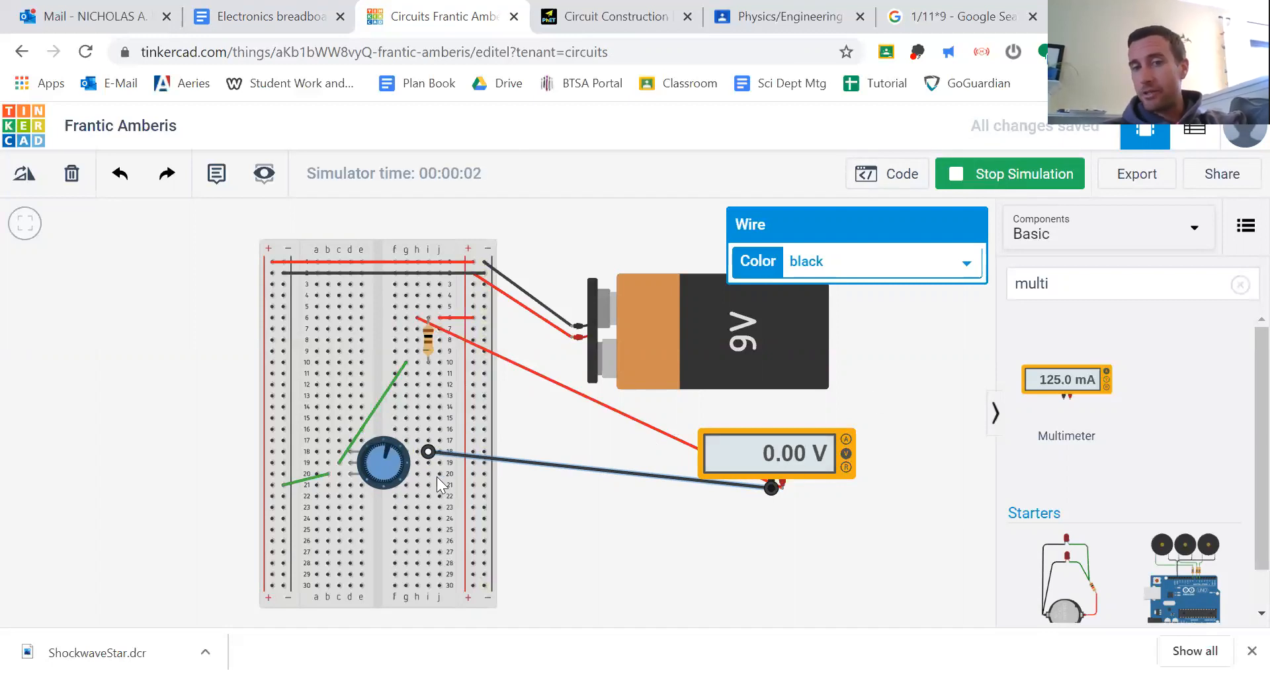
{"action": "left_click", "coordinate": [977, 183]}
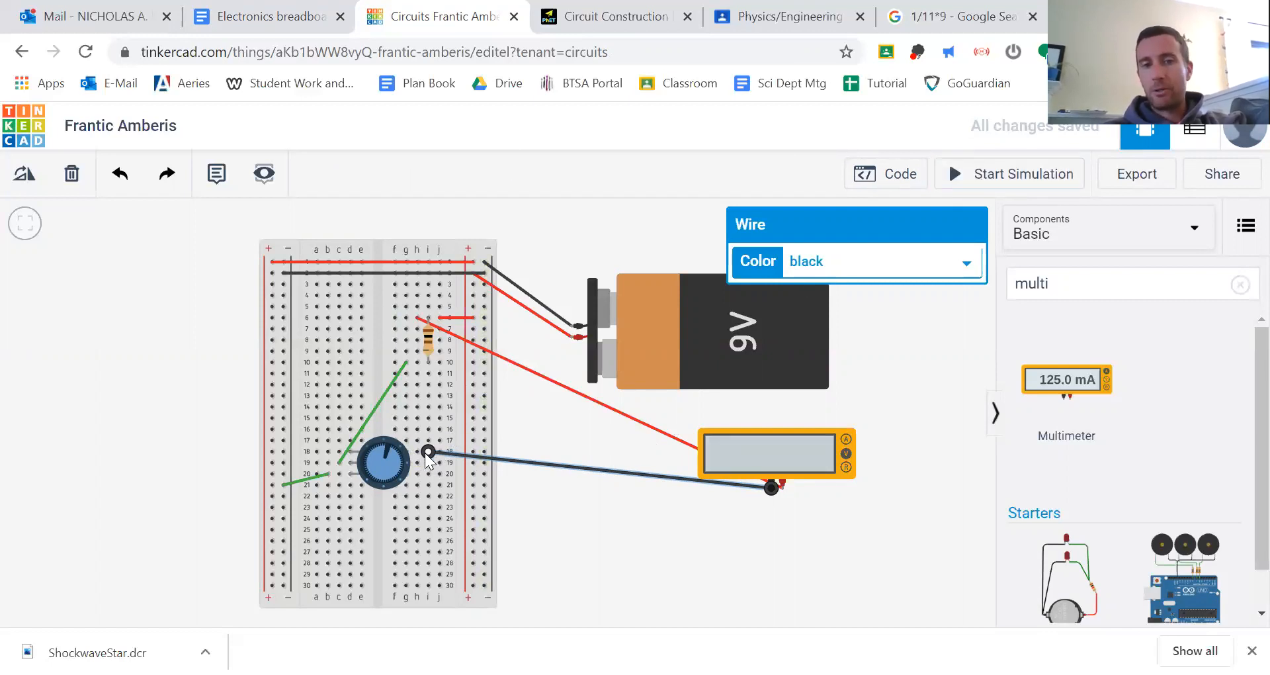
Move the multimeter's black lead to the 9V battery's negative terminal and measure the voltage with a short simulation run.
{"action": "left_click_drag", "start_coordinate": [428, 452], "coordinate": [573, 325]}
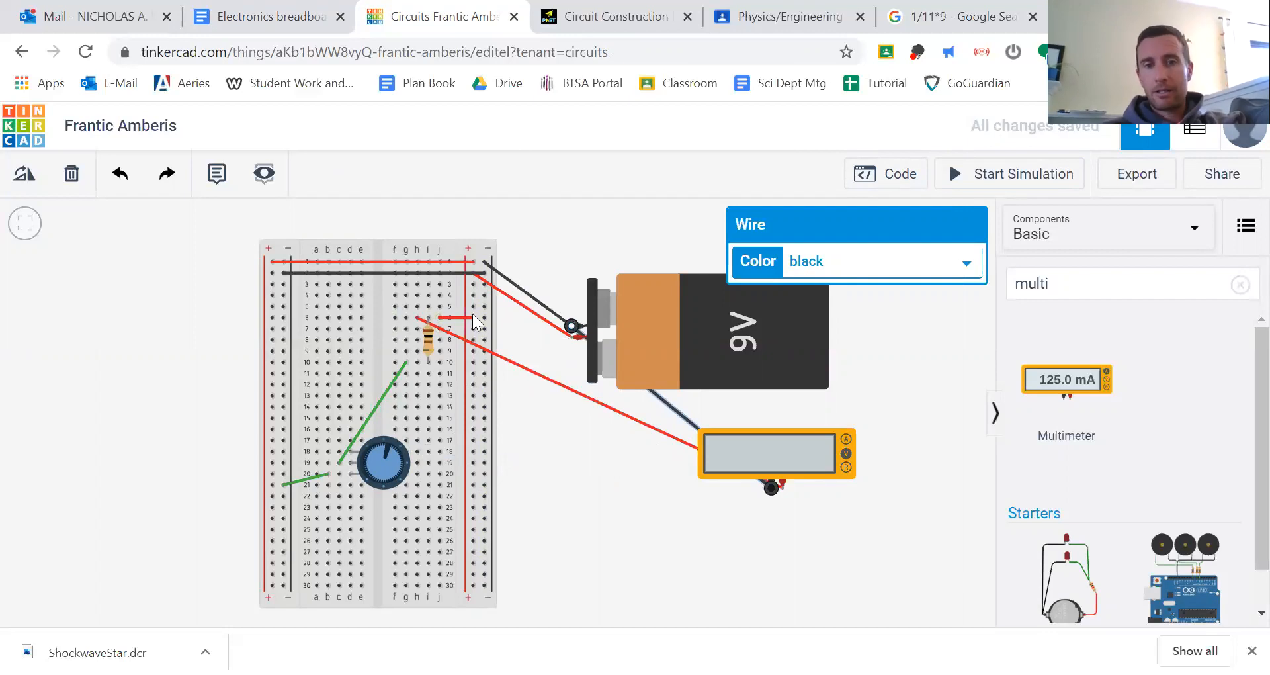
{"action": "left_click", "coordinate": [472, 262]}
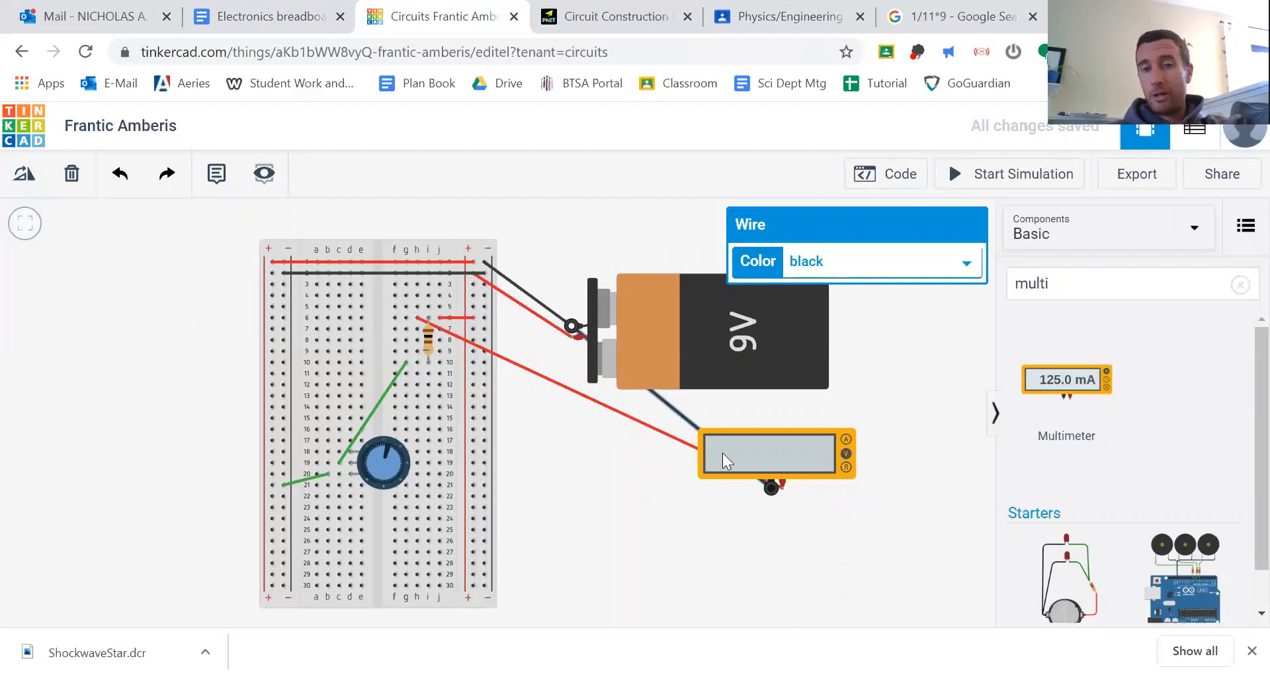
{"action": "left_click", "coordinate": [1013, 175]}
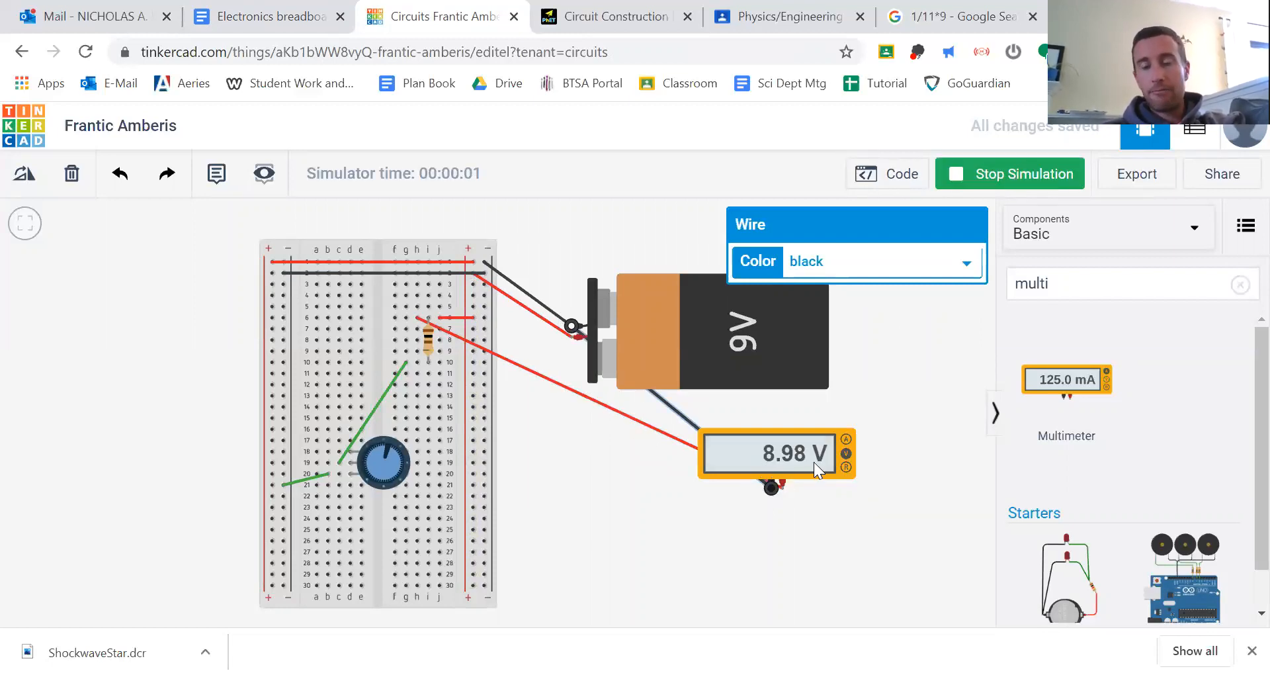
{"action": "left_click", "coordinate": [974, 177]}
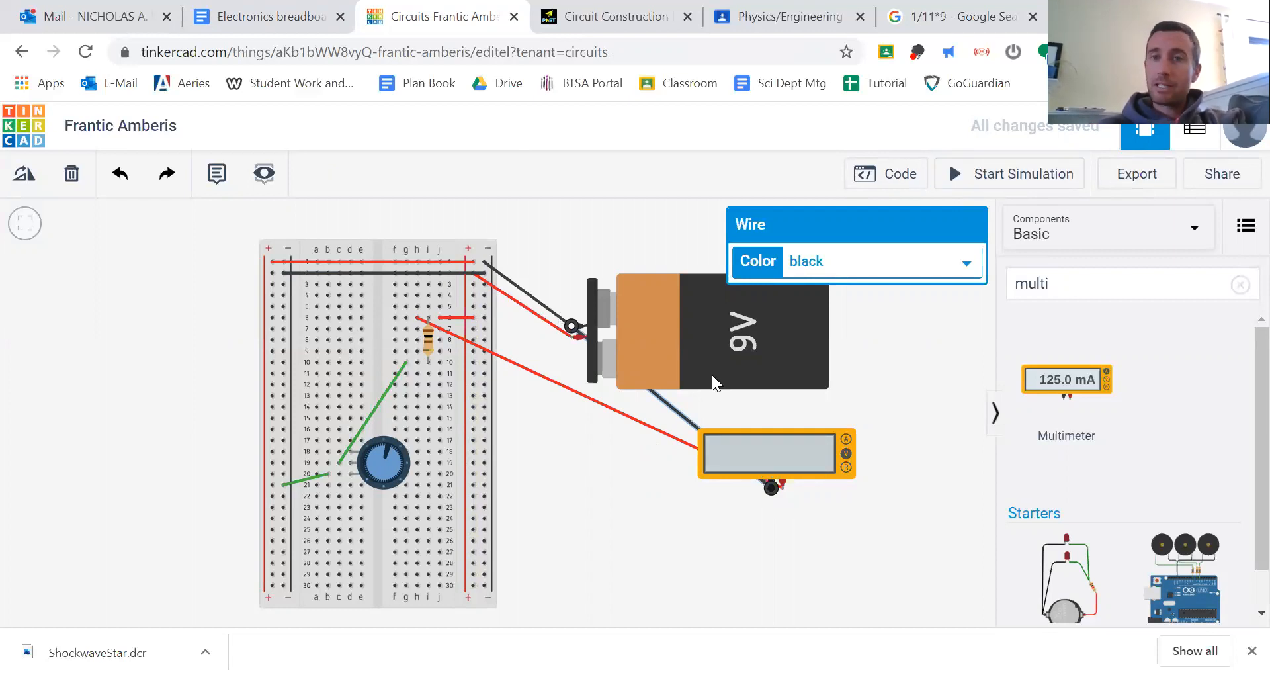